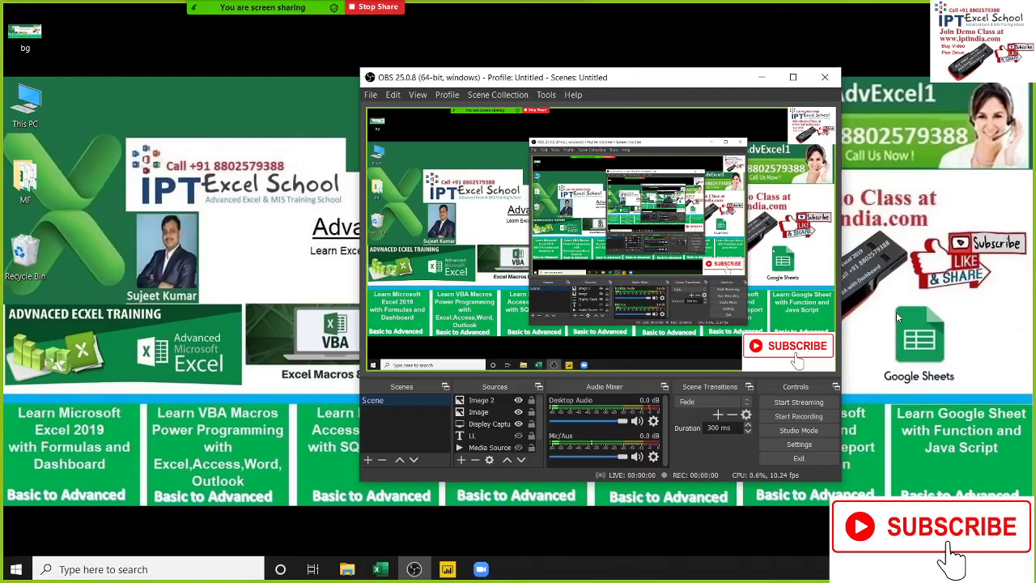
- Start the OBS screen recording and Zoom's Record on this Computer
{"action": "left_click", "coordinate": [897, 318]}
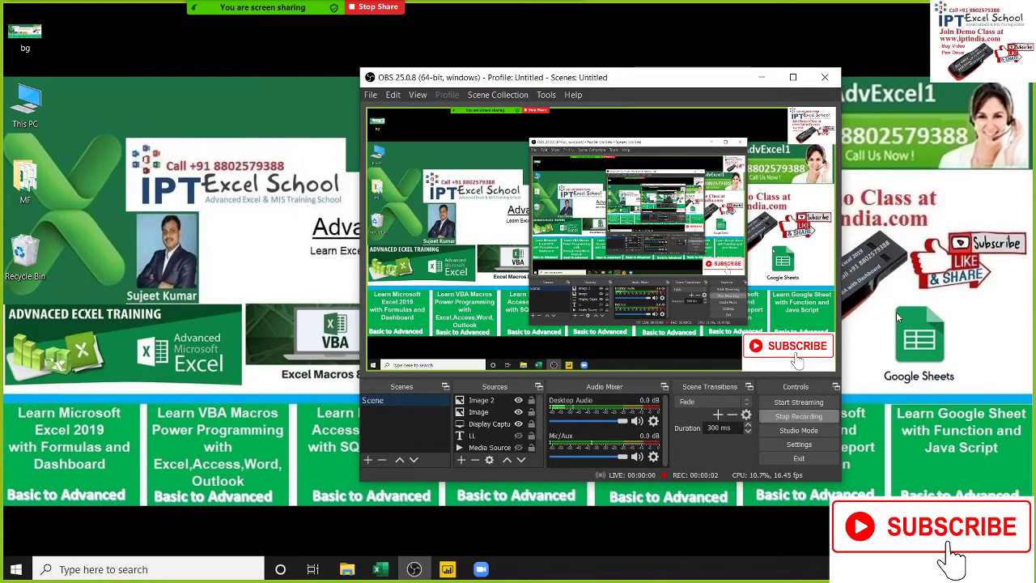
{"action": "left_click", "coordinate": [763, 79]}
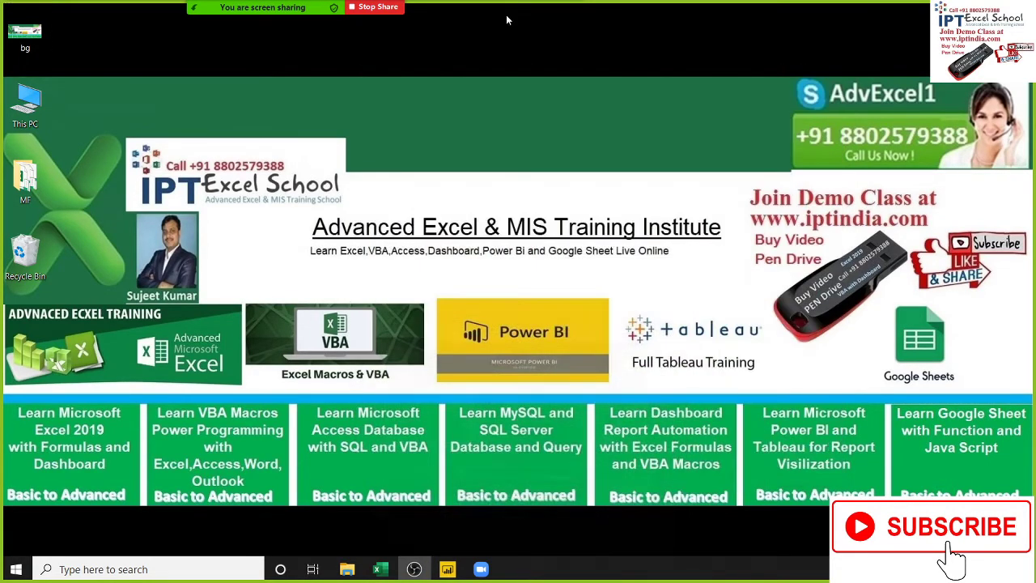
{"action": "mouse_move", "coordinate": [507, 18]}
{"action": "left_click", "coordinate": [565, 16]}
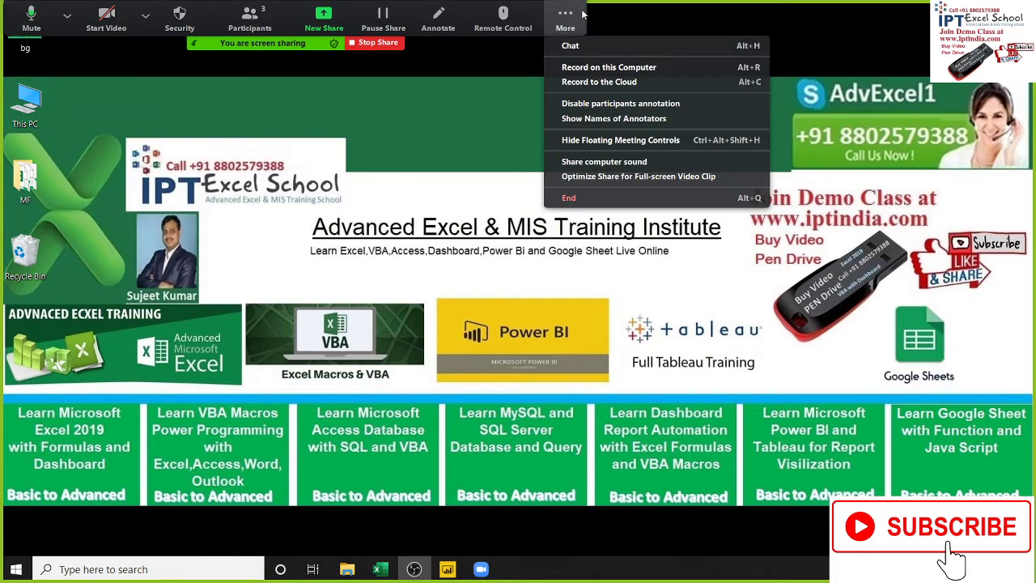
{"action": "left_click", "coordinate": [588, 69]}
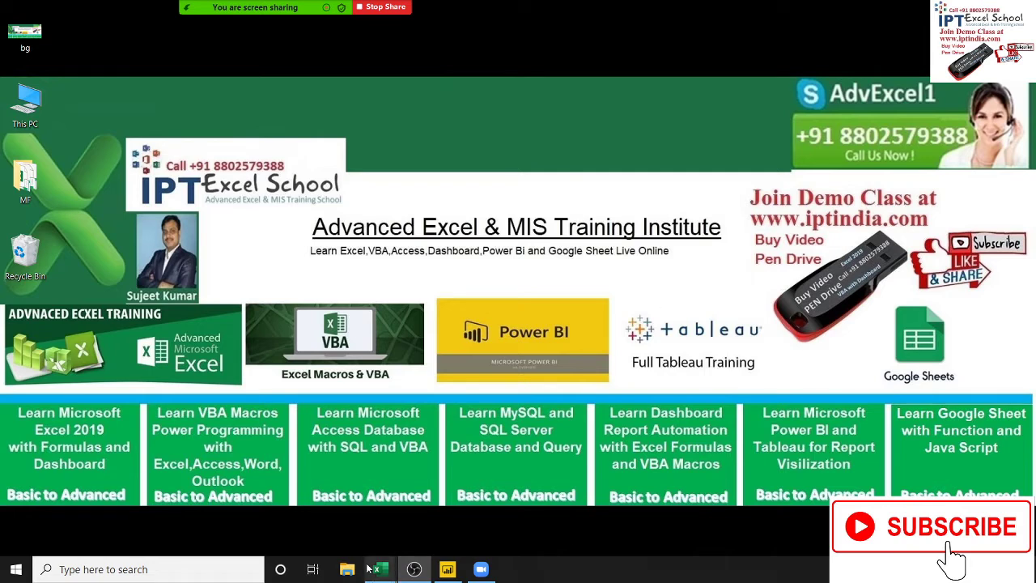
{"action": "mouse_move", "coordinate": [379, 573]}
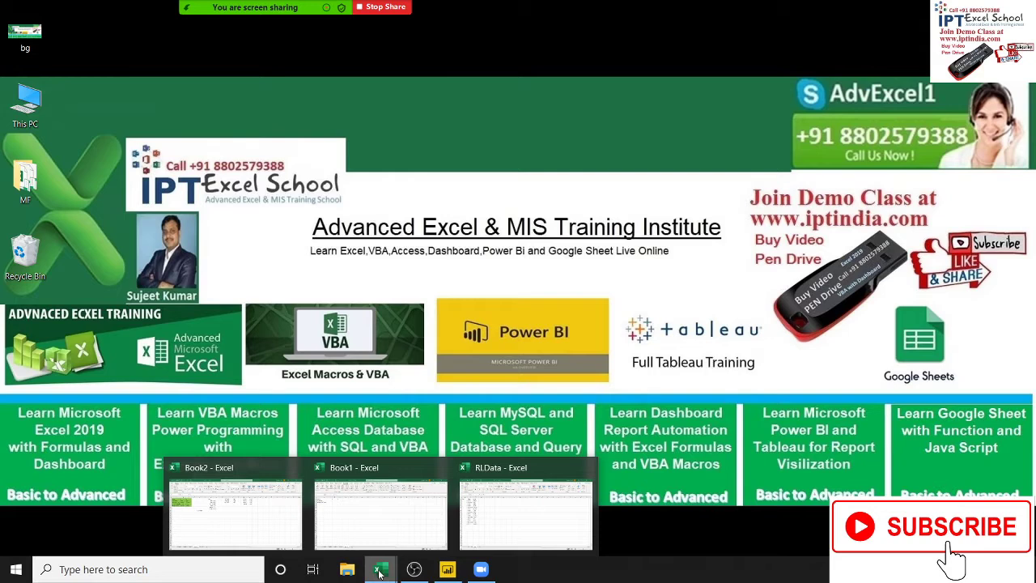
- Bring up the RLData workbook and review sheet D1's Name, CID and Sales columns
{"action": "left_click", "coordinate": [492, 518]}
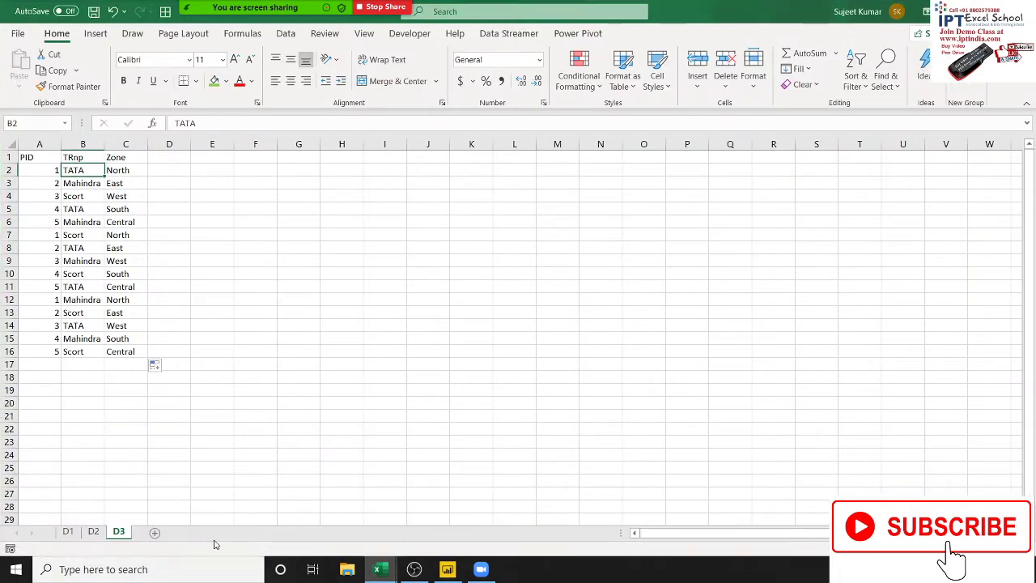
{"action": "left_click", "coordinate": [70, 531]}
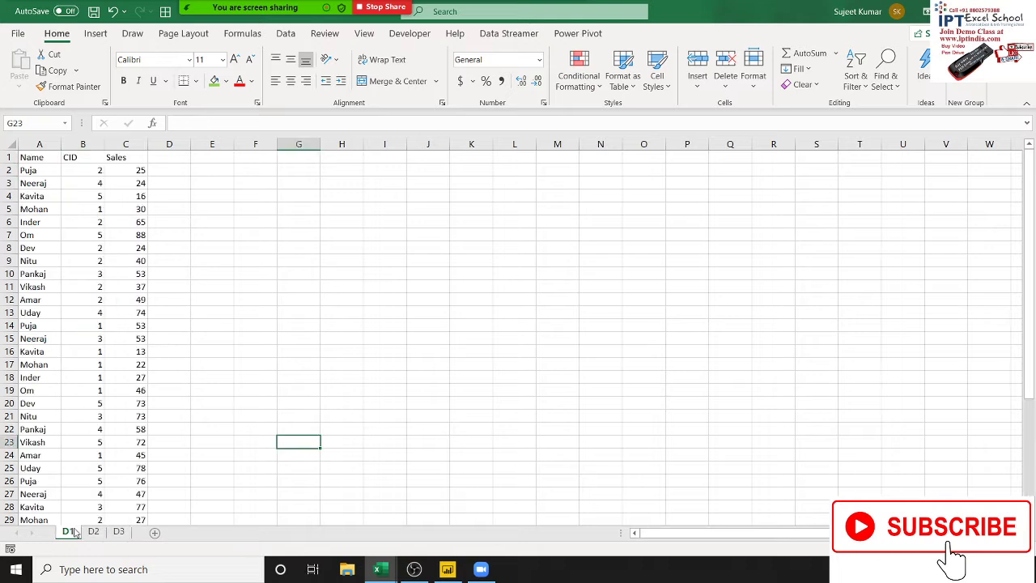
{"action": "left_click", "coordinate": [38, 144]}
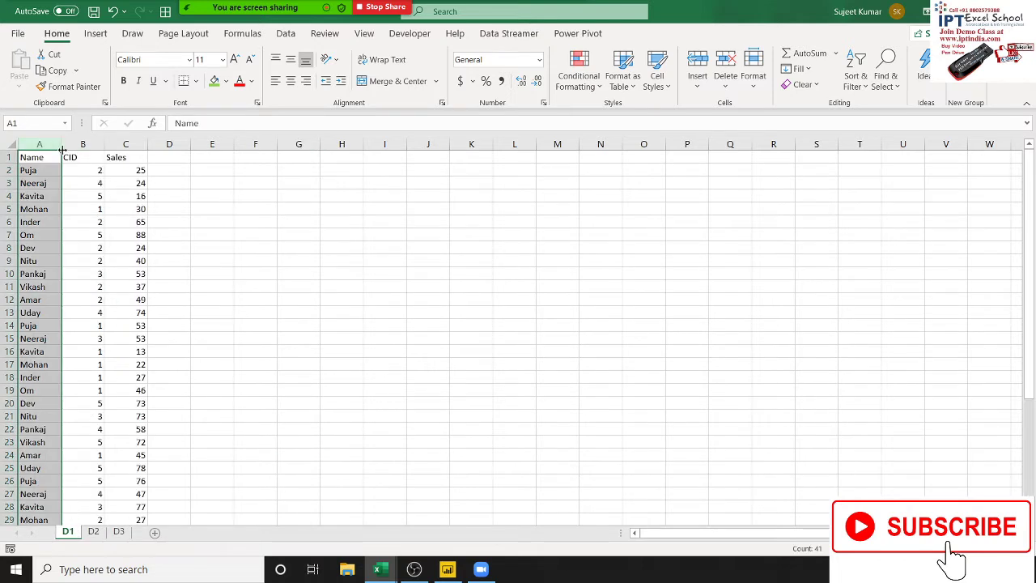
{"action": "left_click", "coordinate": [83, 144]}
{"action": "left_click", "coordinate": [121, 144]}
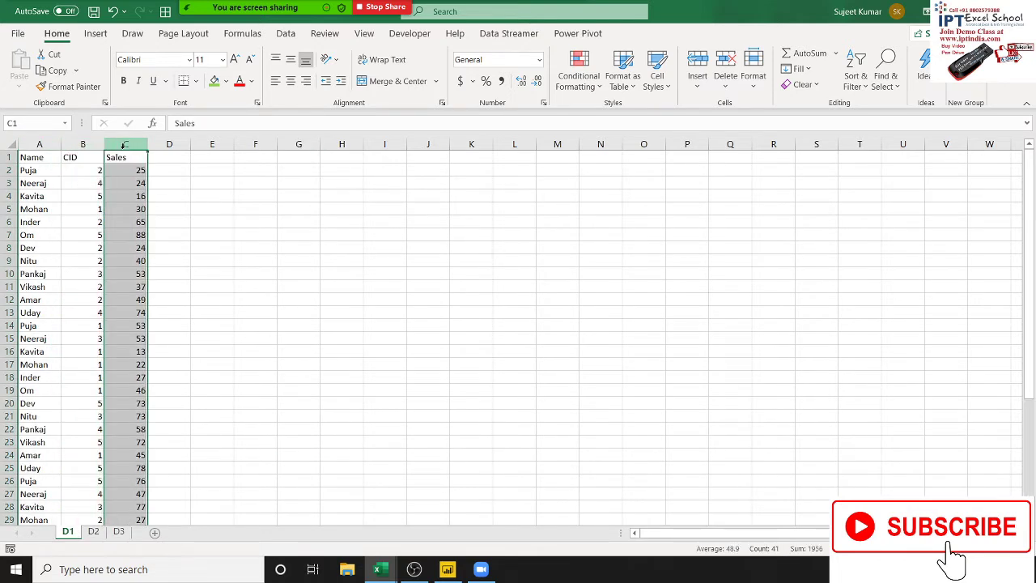
- Review sheet D2's CID, PID, Pname and MRP columns
{"action": "left_click", "coordinate": [93, 531]}
{"action": "left_click", "coordinate": [38, 144]}
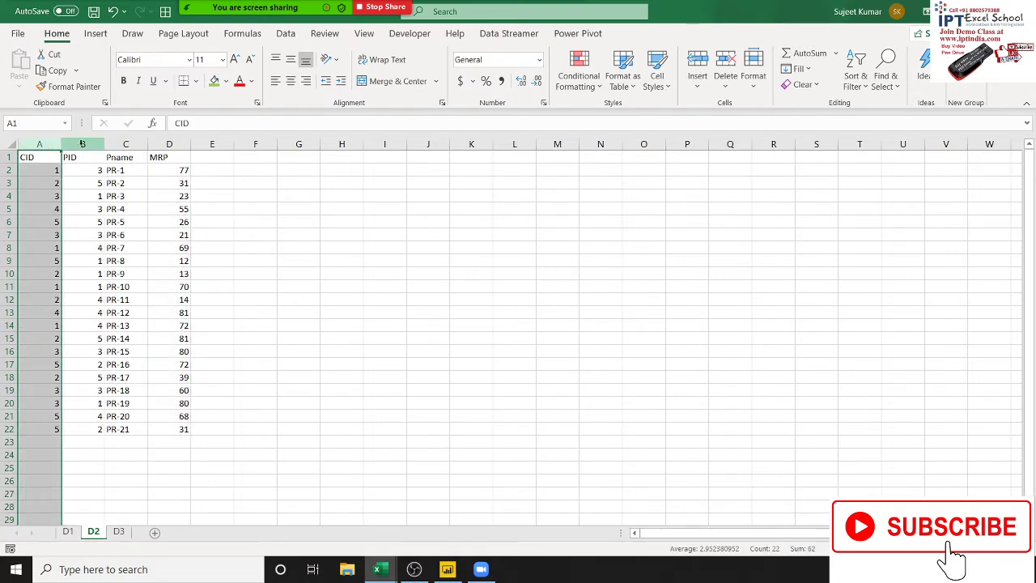
{"action": "left_click", "coordinate": [82, 144]}
{"action": "left_click", "coordinate": [126, 144]}
{"action": "left_click", "coordinate": [168, 144]}
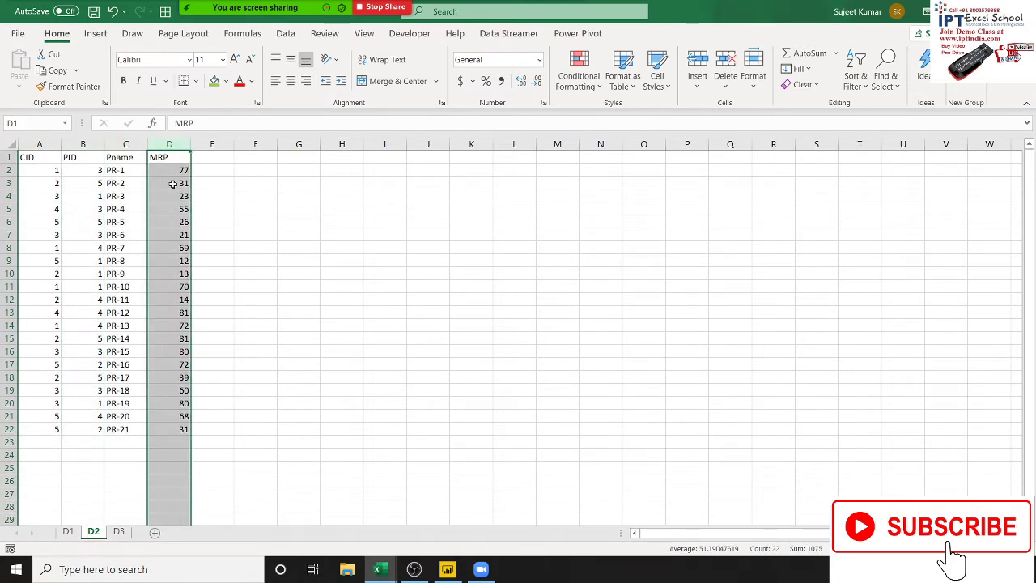
- Review sheet D3's PID, TRnp and Zone columns, then go back to D1 and Power BI
{"action": "left_click", "coordinate": [122, 531]}
{"action": "left_click", "coordinate": [37, 144]}
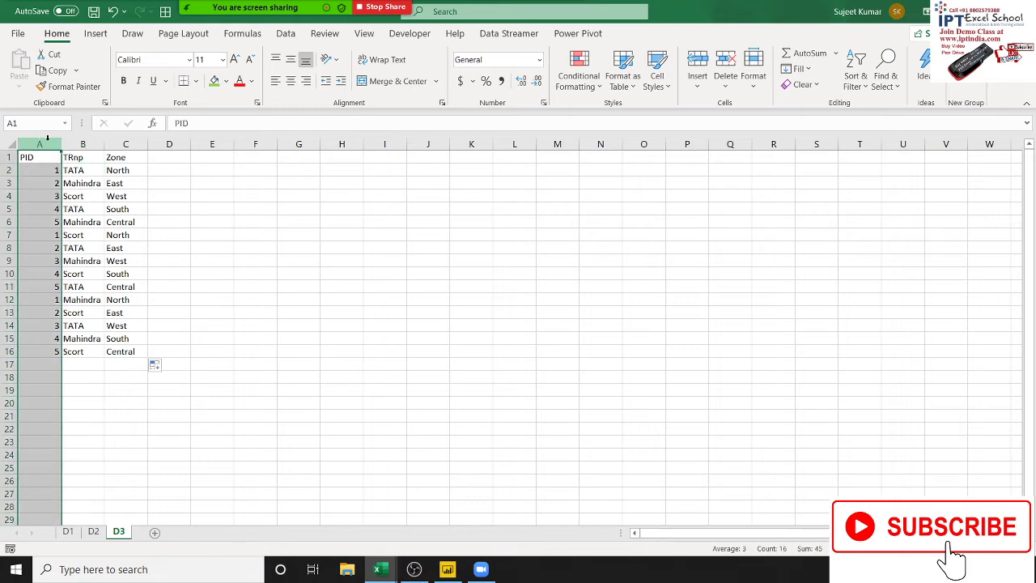
{"action": "left_click", "coordinate": [82, 144]}
{"action": "left_click", "coordinate": [126, 144]}
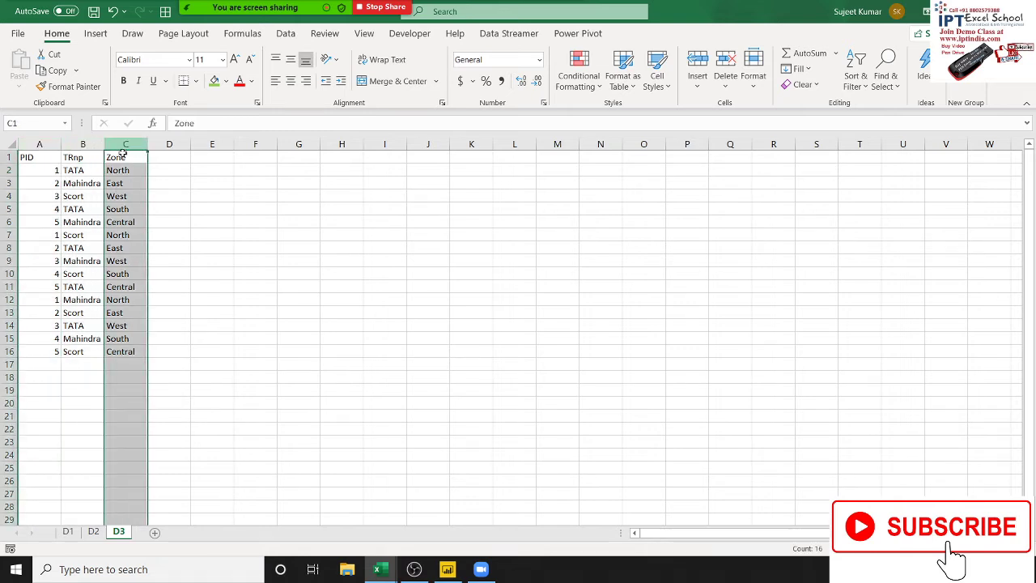
{"action": "left_click", "coordinate": [68, 532]}
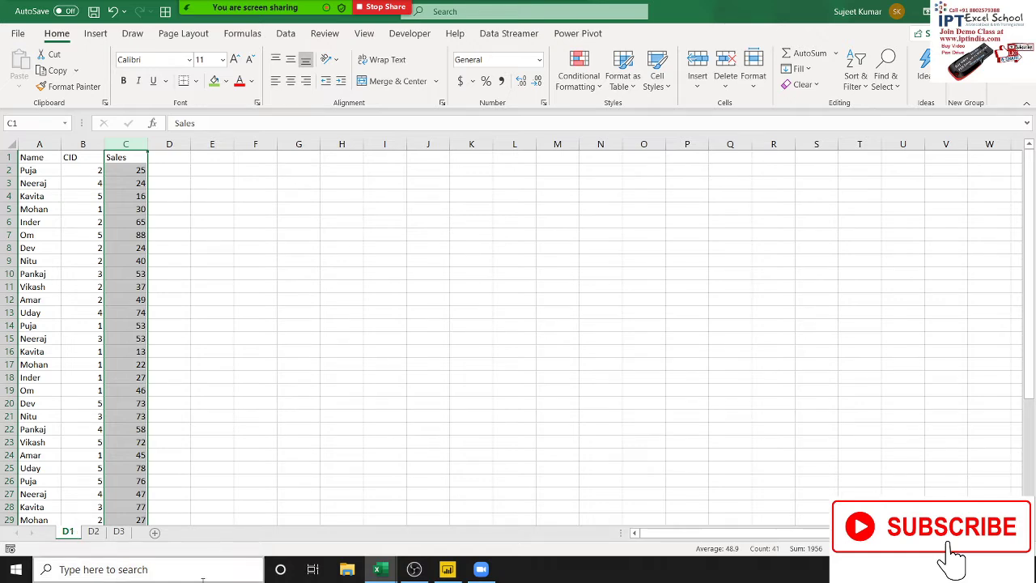
{"action": "left_click", "coordinate": [449, 571]}
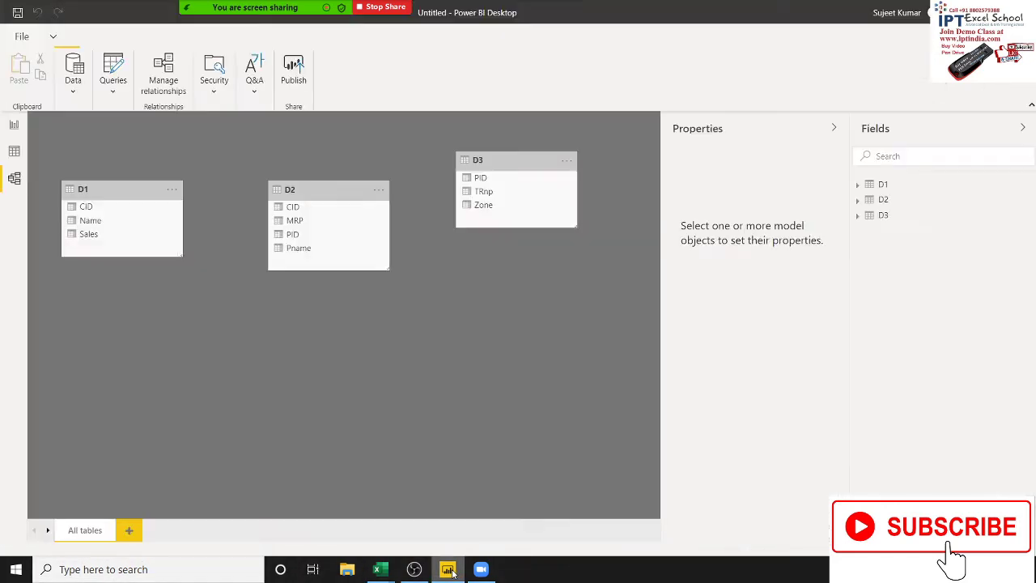
- Compare the D1, D2 and D3 tables in Model view, then return to the RLData workbook
{"action": "left_click", "coordinate": [450, 570]}
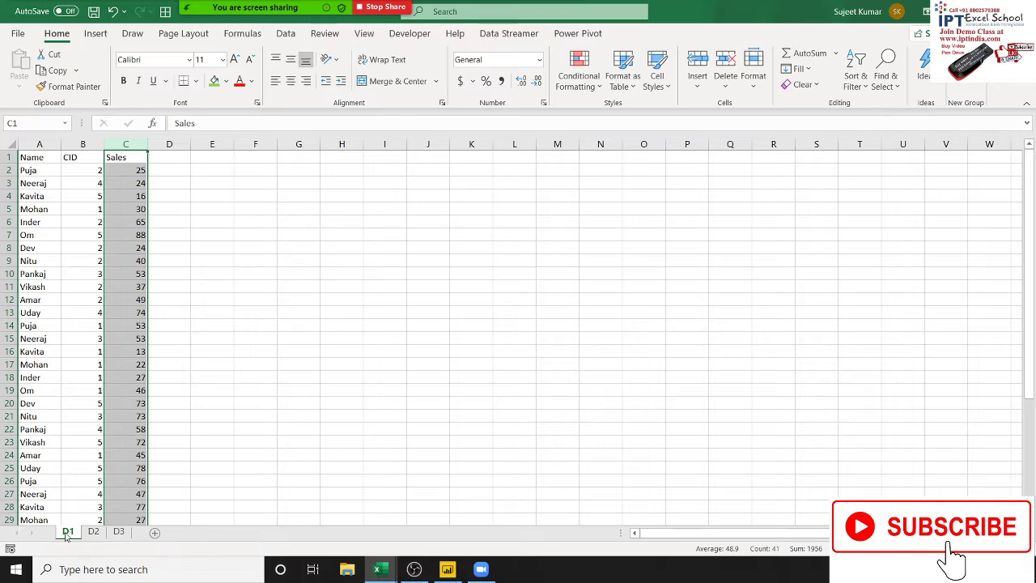
- Flip between sheets D1, D2 and D3 to compare their columns
{"action": "left_click", "coordinate": [96, 534]}
{"action": "left_click", "coordinate": [95, 534]}
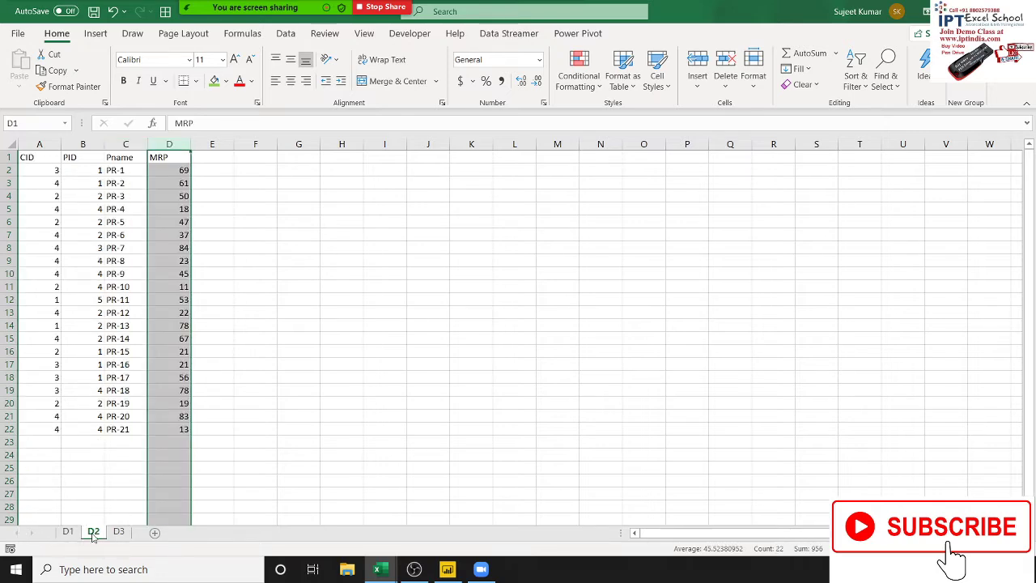
{"action": "left_click", "coordinate": [73, 538]}
{"action": "left_click", "coordinate": [92, 540]}
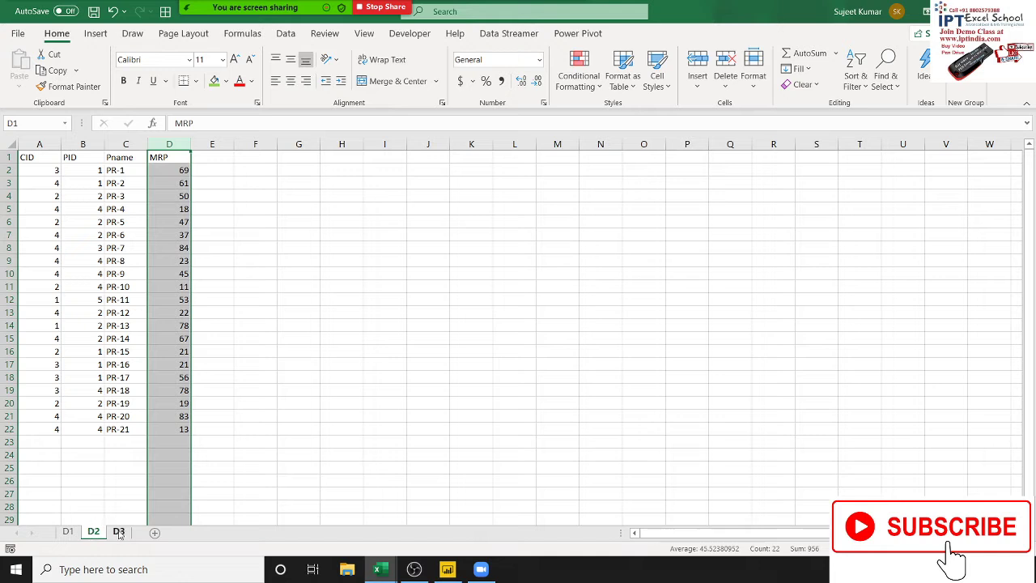
{"action": "left_click", "coordinate": [119, 533]}
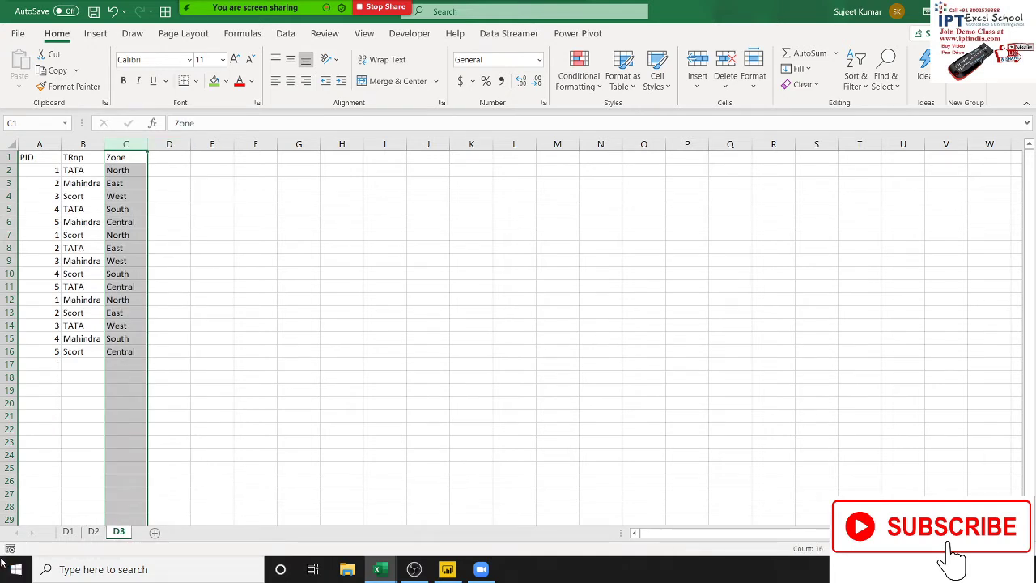
{"action": "left_click", "coordinate": [70, 534]}
{"action": "left_click", "coordinate": [93, 533]}
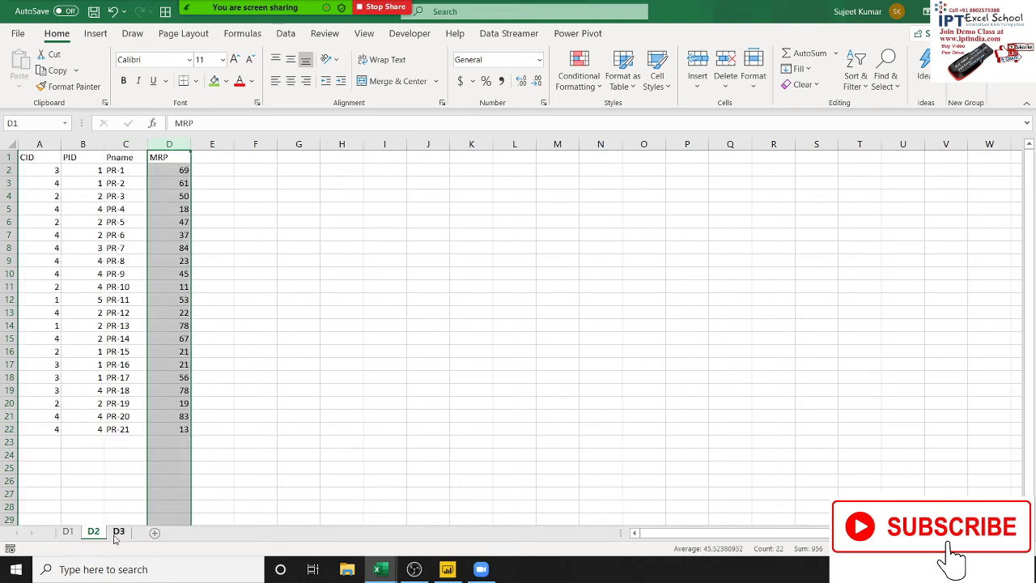
{"action": "left_click", "coordinate": [111, 539]}
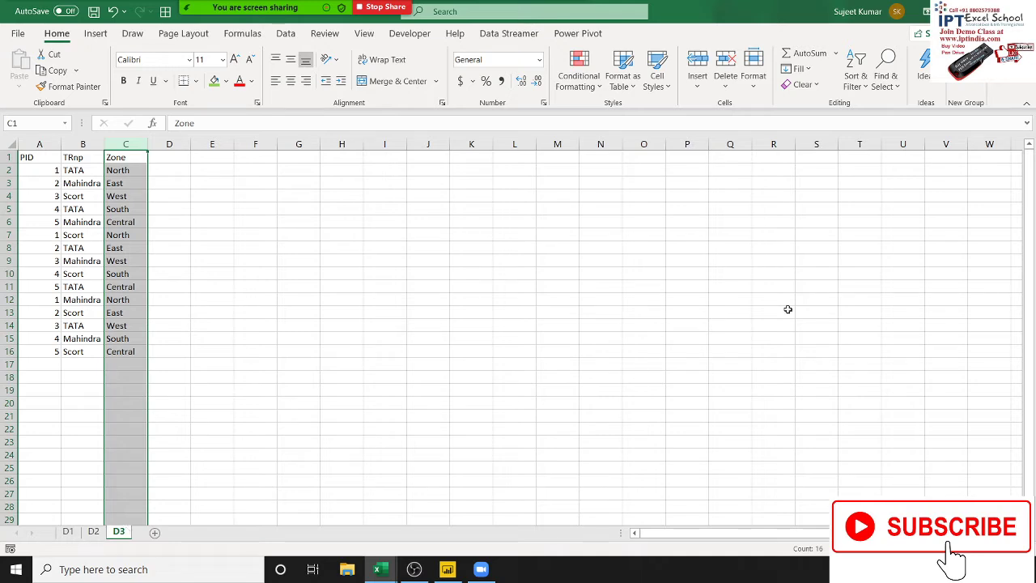
- Line up D1, D2 and D3 in the model diagram and drag D1[CID] onto D2[CID]
{"action": "key", "text": "super+d"}
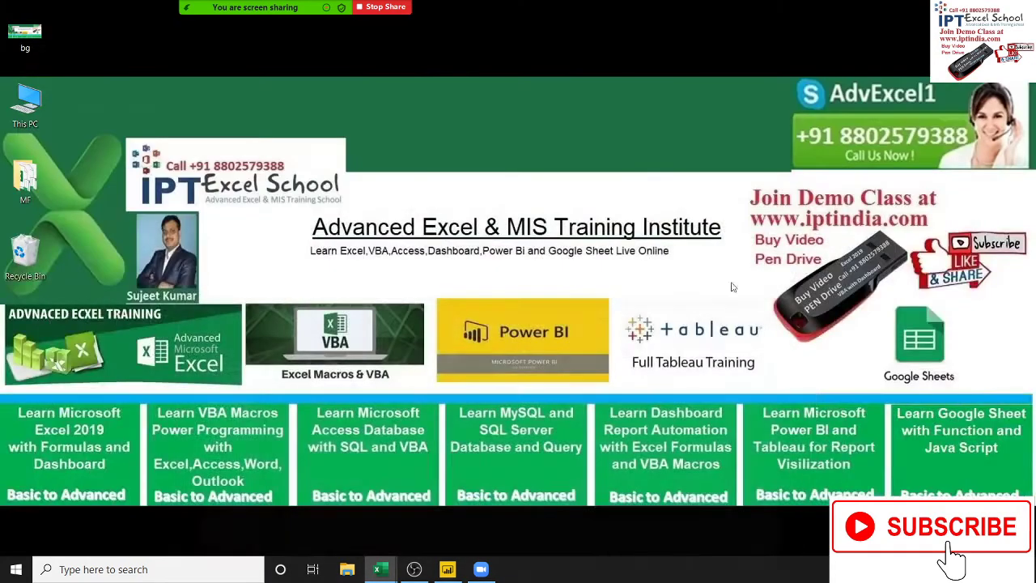
{"action": "left_click", "coordinate": [447, 569]}
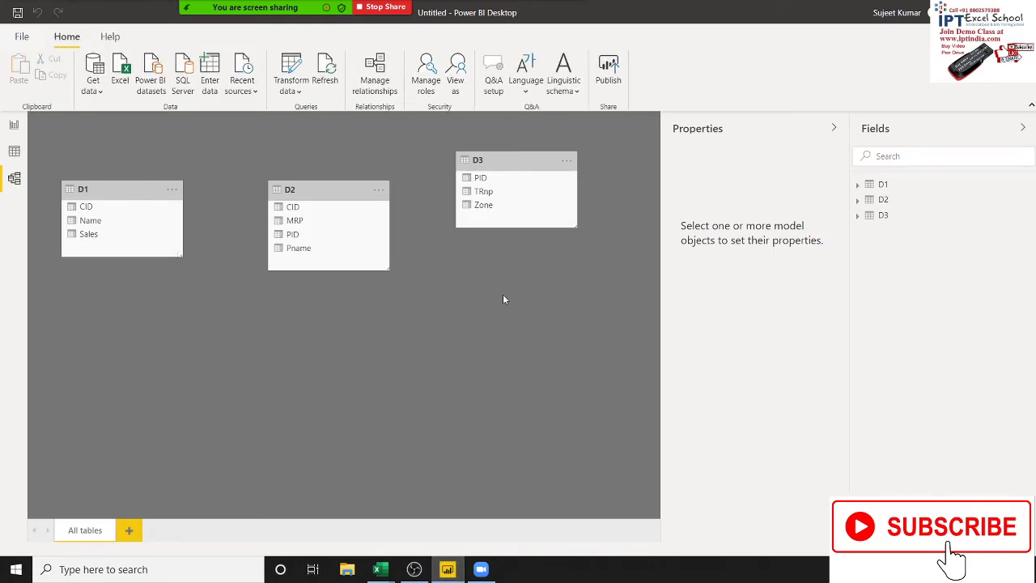
{"action": "left_click_drag", "start_coordinate": [93, 188], "coordinate": [92, 159]}
{"action": "left_click", "coordinate": [321, 190]}
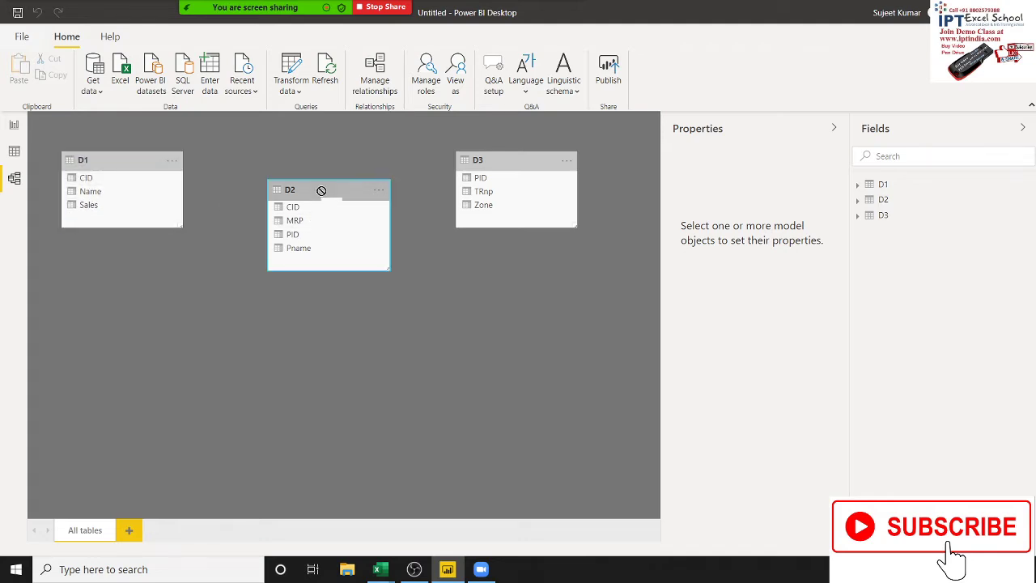
{"action": "left_click_drag", "start_coordinate": [322, 191], "coordinate": [321, 164]}
{"action": "left_click_drag", "start_coordinate": [502, 157], "coordinate": [505, 168]}
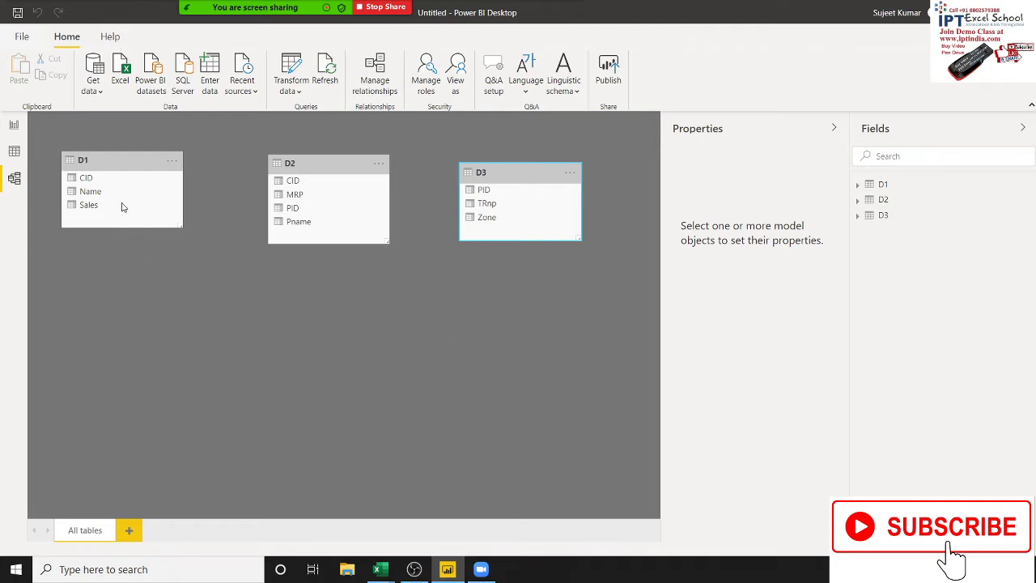
{"action": "left_click_drag", "start_coordinate": [87, 179], "coordinate": [296, 186]}
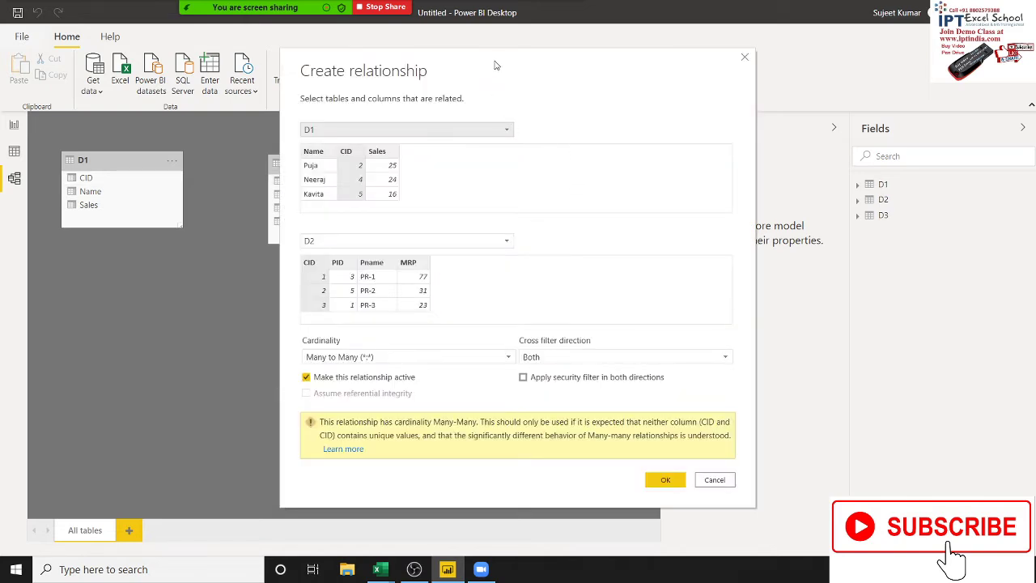
- Create the D1–D2 CID relationship as Many to Many (*:*) with Both cross filter direction
{"action": "left_click_drag", "start_coordinate": [495, 65], "coordinate": [491, 65]}
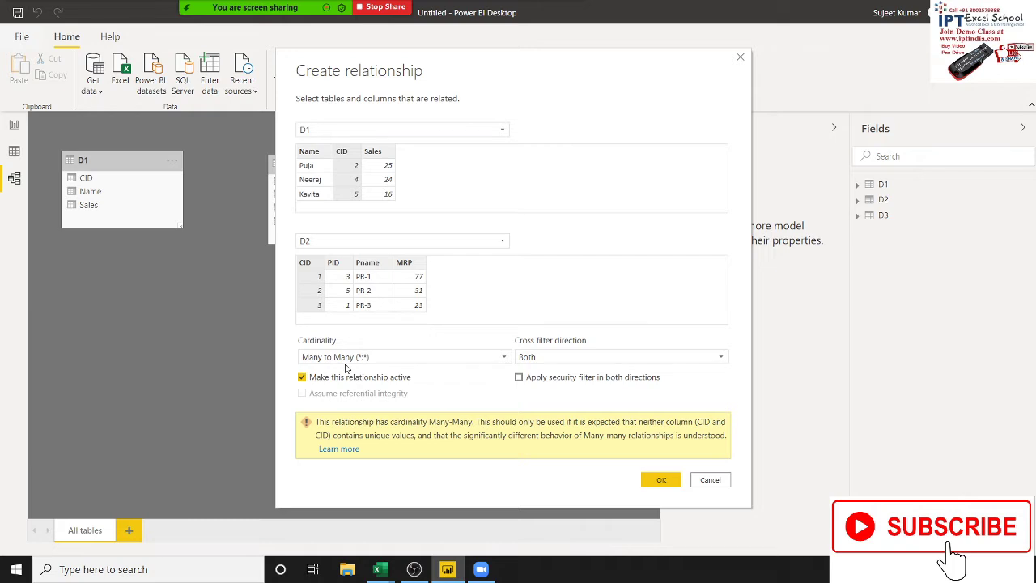
{"action": "left_click", "coordinate": [545, 363]}
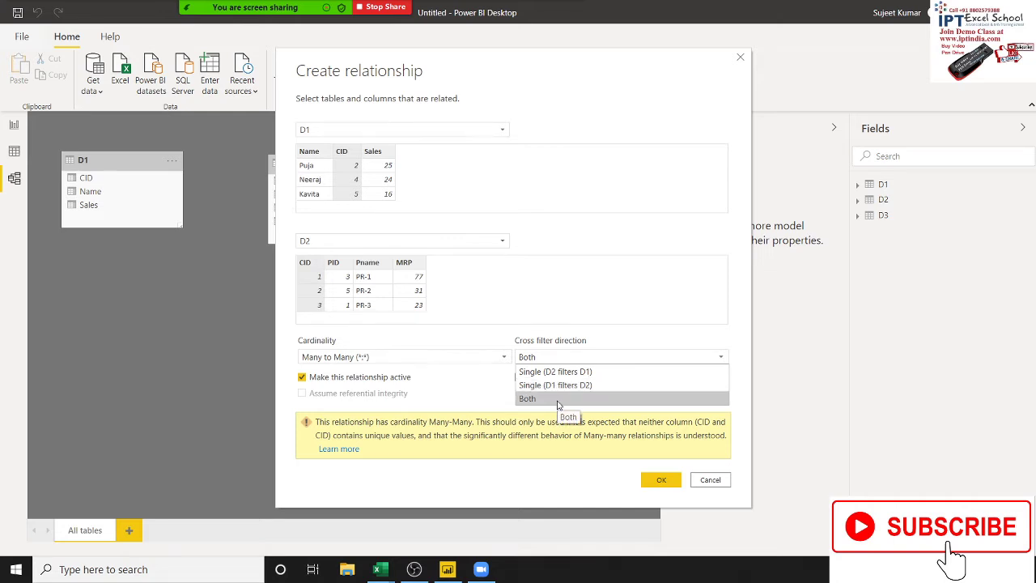
{"action": "left_click", "coordinate": [557, 404]}
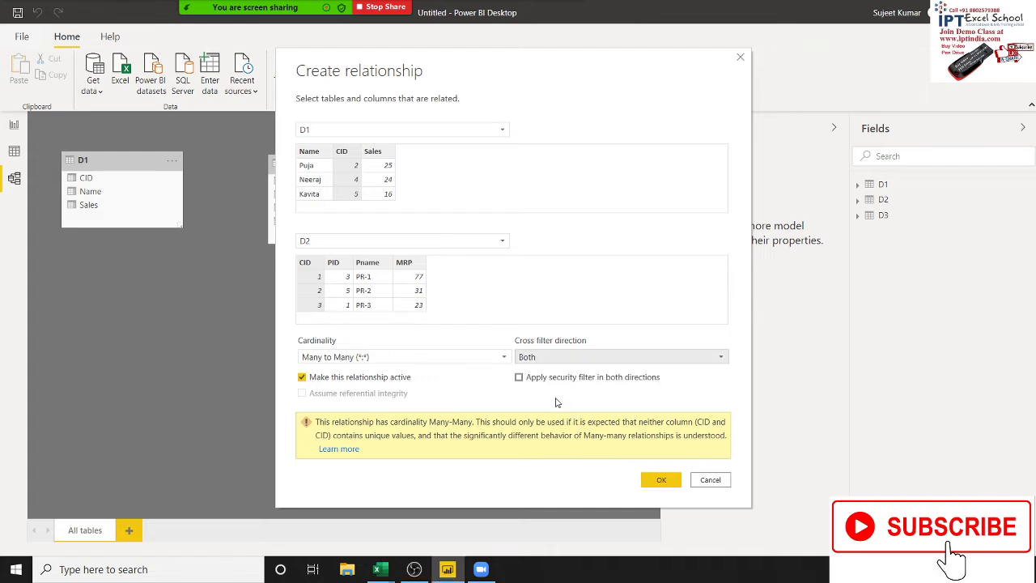
{"action": "left_click", "coordinate": [454, 361]}
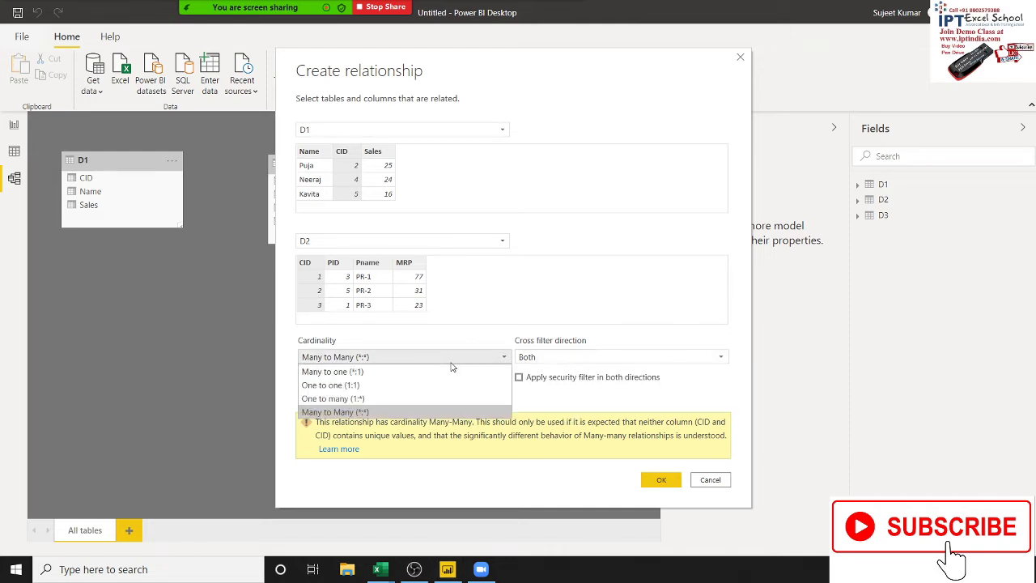
{"action": "left_click", "coordinate": [452, 417]}
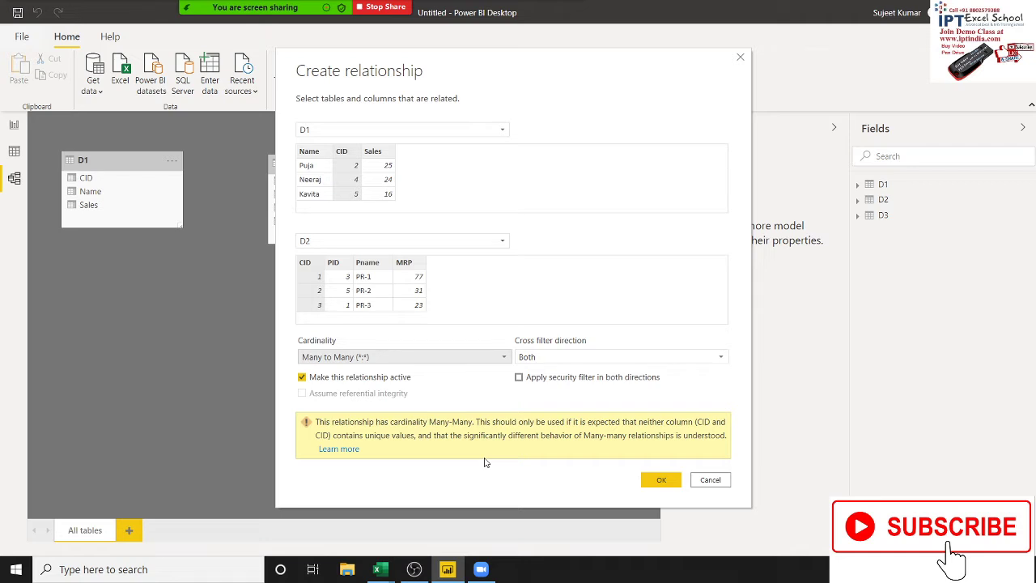
{"action": "left_click", "coordinate": [659, 481]}
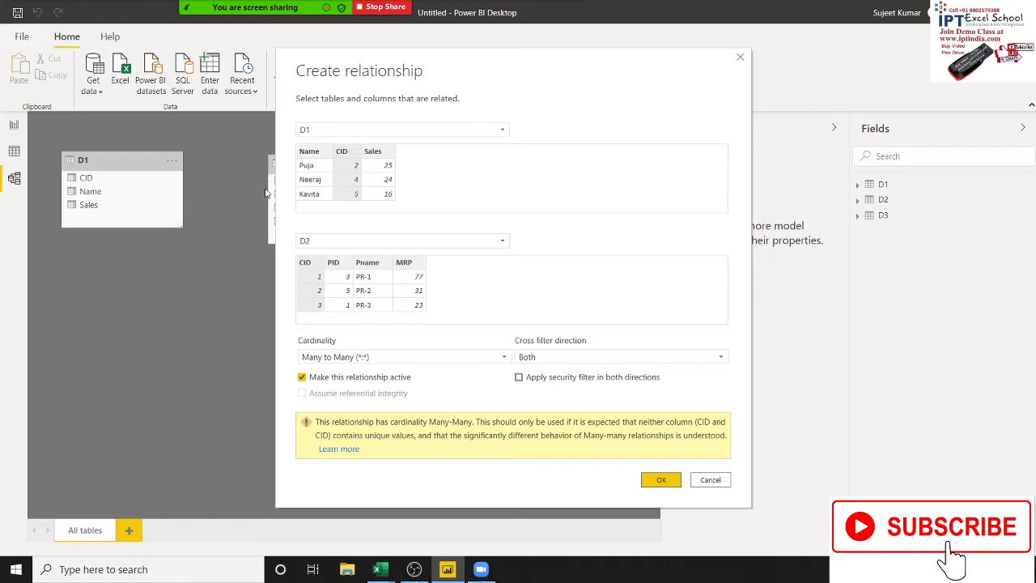
{"action": "left_click", "coordinate": [660, 481]}
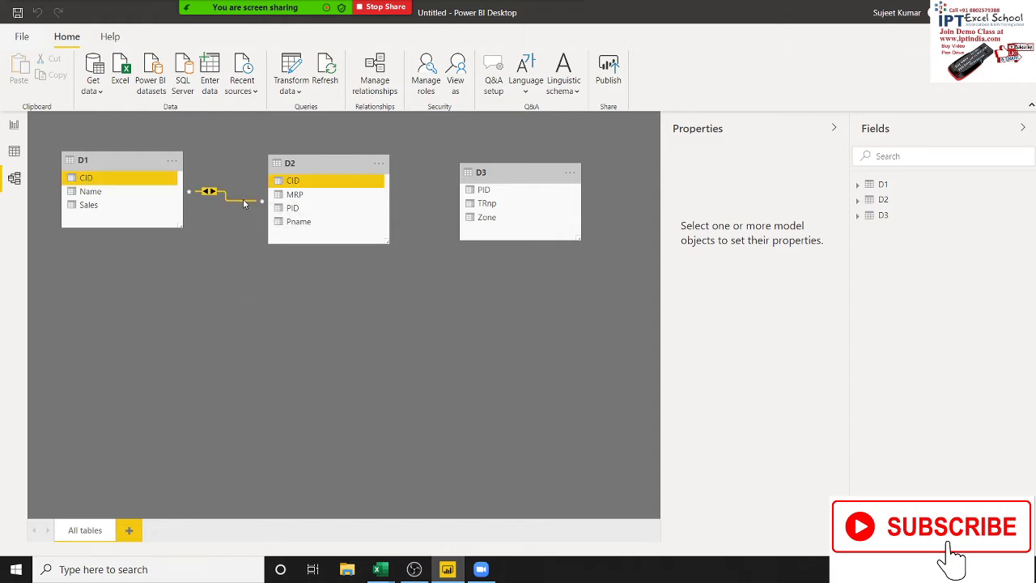
{"action": "left_click", "coordinate": [14, 153]}
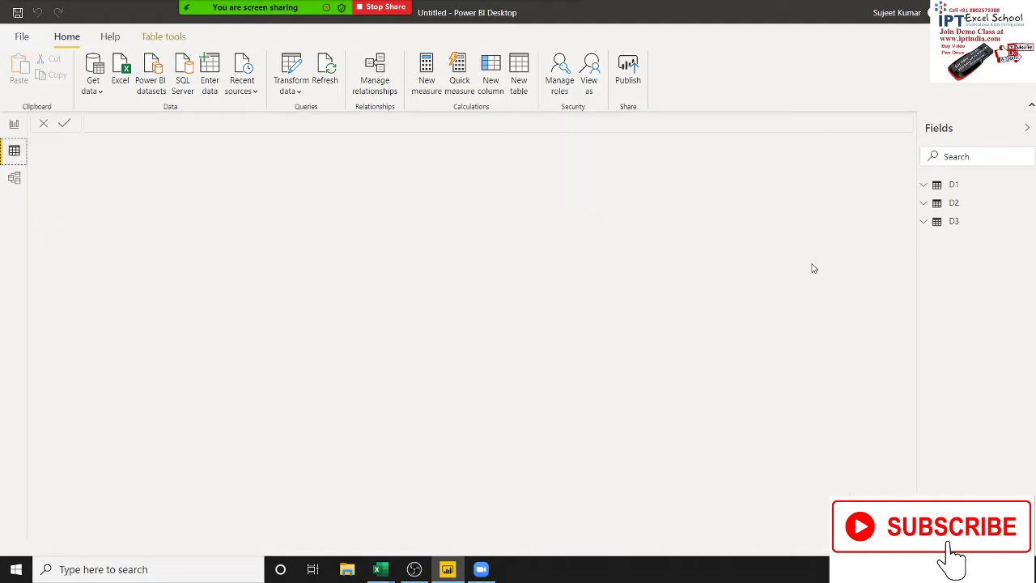
{"action": "left_click", "coordinate": [925, 185]}
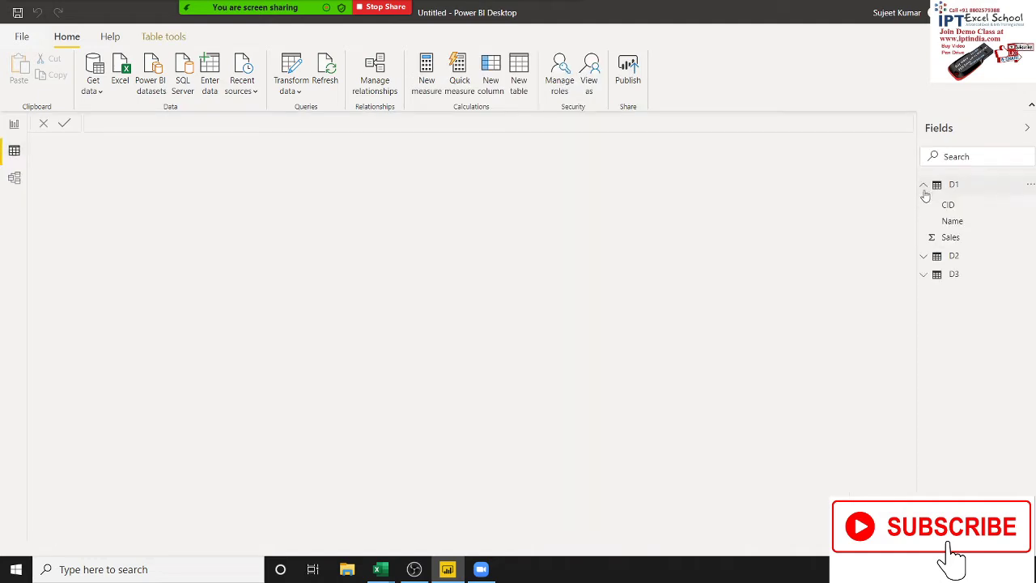
{"action": "left_click", "coordinate": [948, 208]}
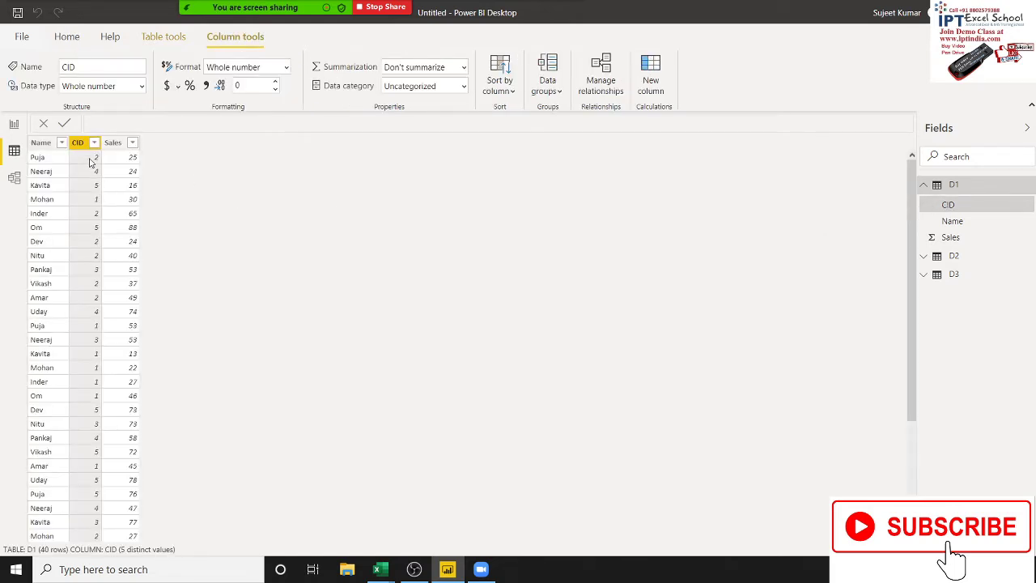
{"action": "left_click", "coordinate": [91, 162]}
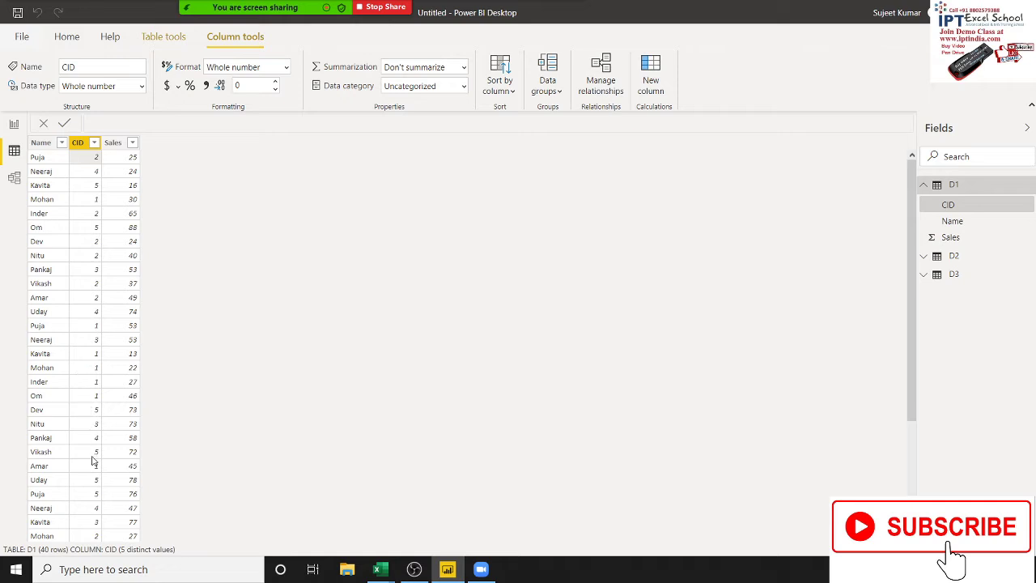
{"action": "left_click", "coordinate": [97, 255]}
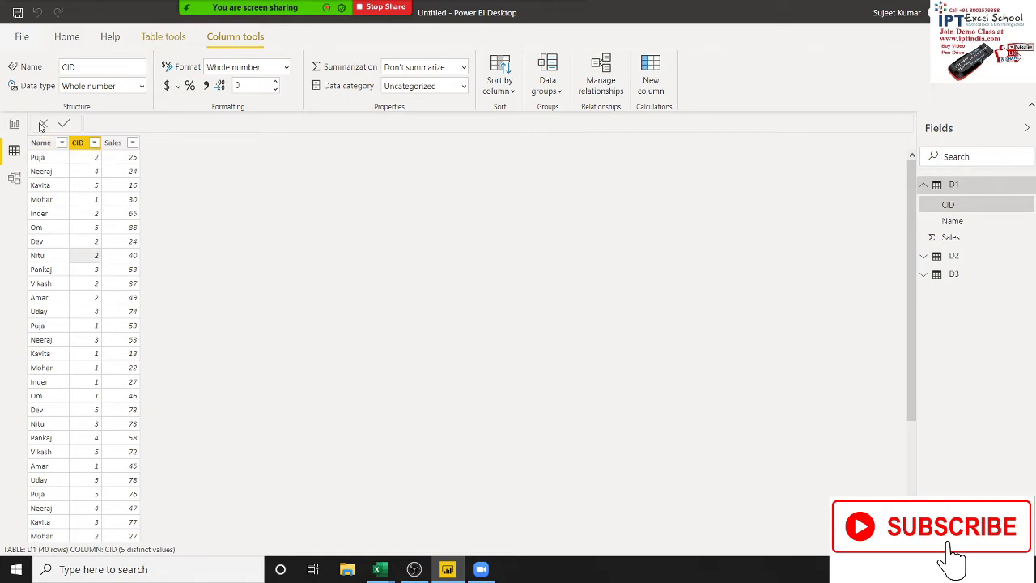
{"action": "left_click", "coordinate": [14, 177]}
{"action": "mouse_move", "coordinate": [308, 210]}
{"action": "left_mouse_down"}
{"action": "mouse_move", "coordinate": [447, 292]}
{"action": "mouse_move", "coordinate": [496, 191]}
{"action": "left_mouse_up"}
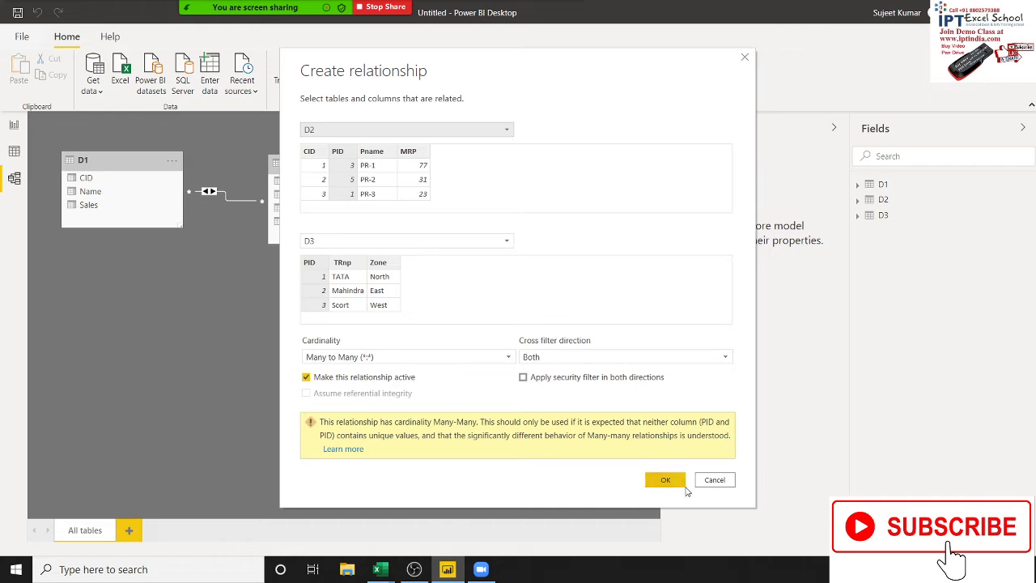
- Confirm the D2–D3 PID relationship as Many to Many, then switch to Report view
{"action": "left_click", "coordinate": [475, 362]}
{"action": "left_click", "coordinate": [462, 412]}
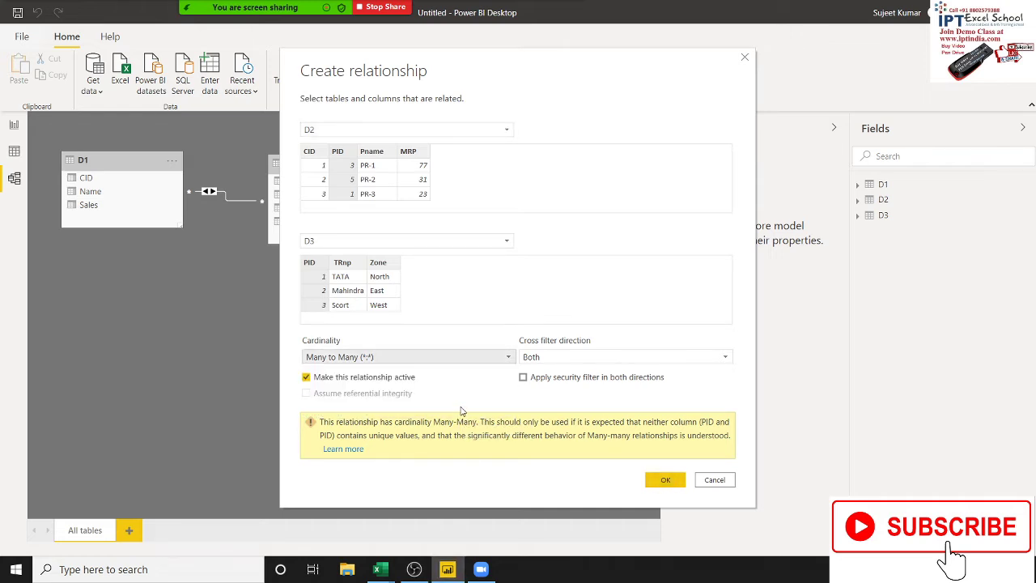
{"action": "left_click", "coordinate": [676, 484]}
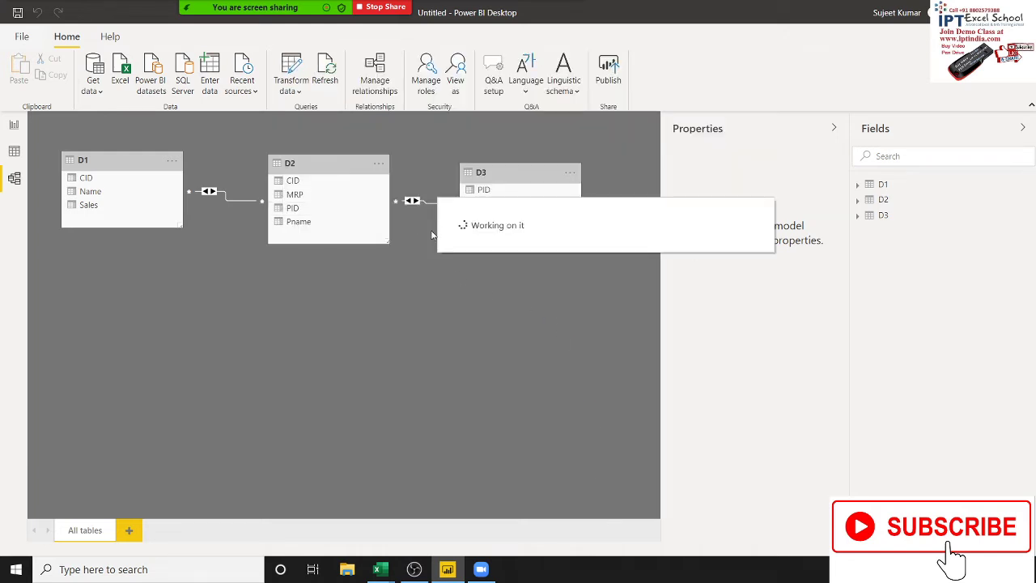
{"action": "left_click", "coordinate": [14, 125]}
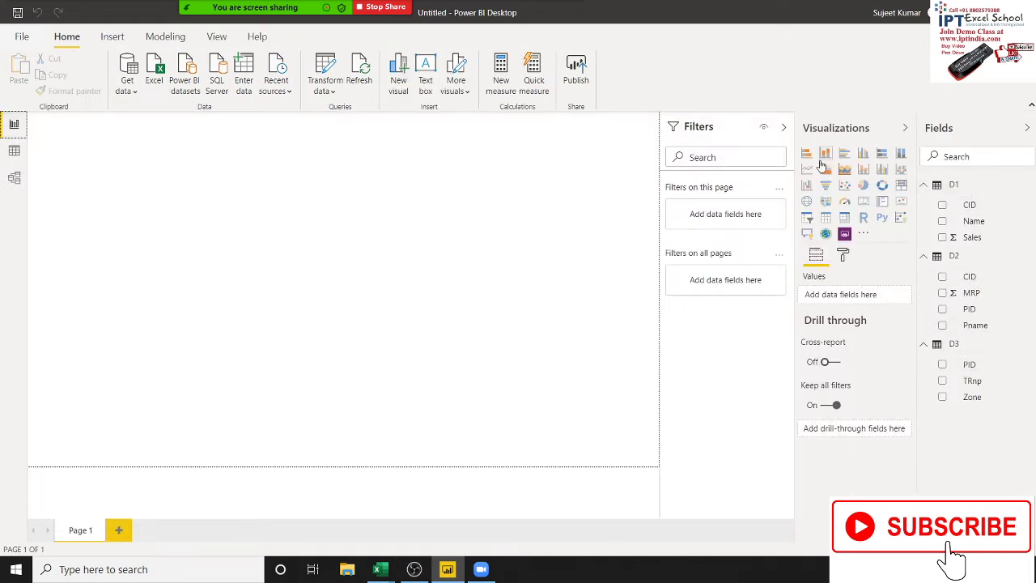
- Chart Average of MRP by Name, widen it, and add a second column chart
{"action": "left_click", "coordinate": [943, 222]}
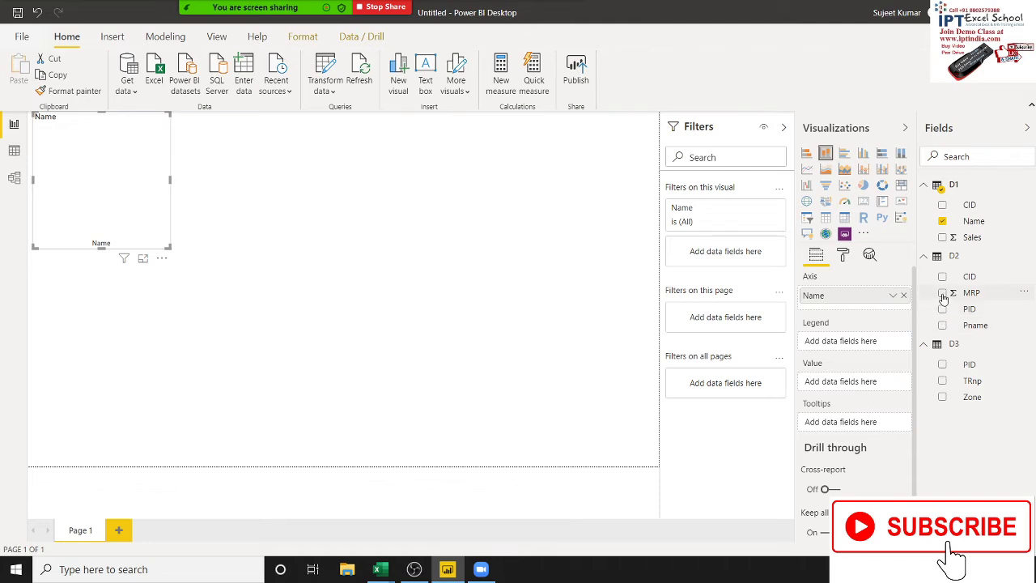
{"action": "left_click", "coordinate": [942, 294]}
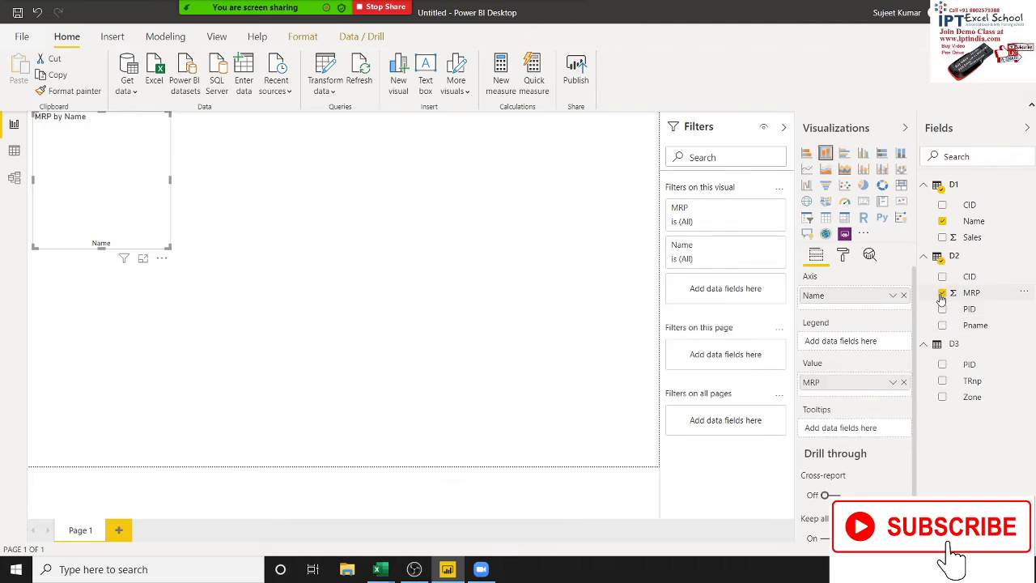
{"action": "left_click", "coordinate": [893, 382]}
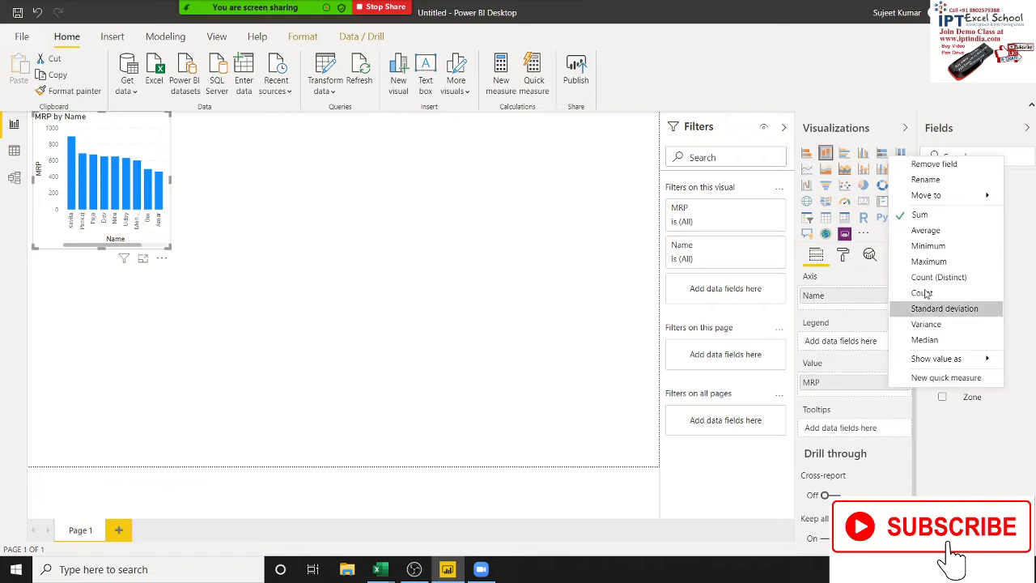
{"action": "left_click", "coordinate": [926, 230]}
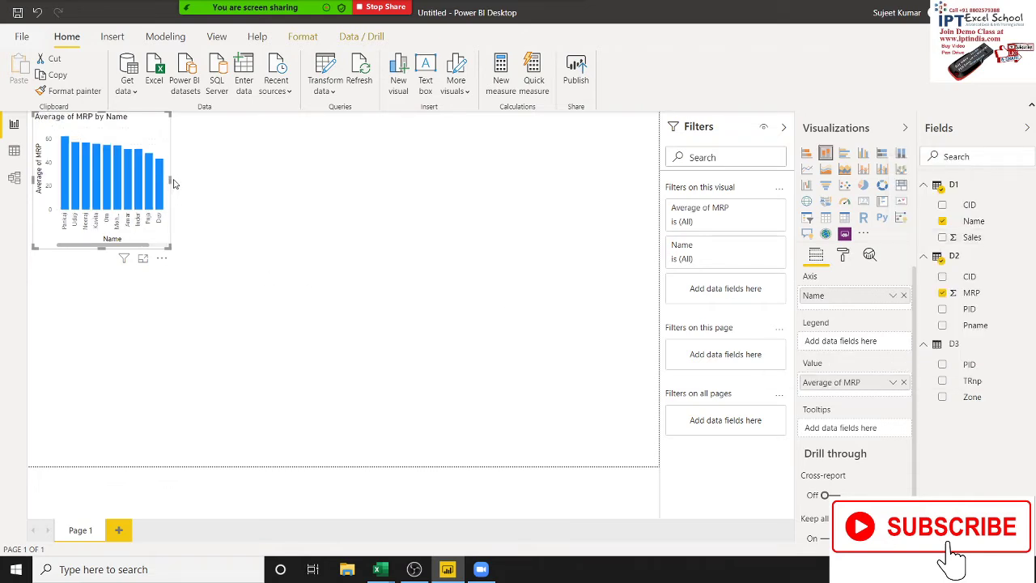
{"action": "left_click_drag", "start_coordinate": [173, 184], "coordinate": [291, 183]}
{"action": "left_click", "coordinate": [293, 184]}
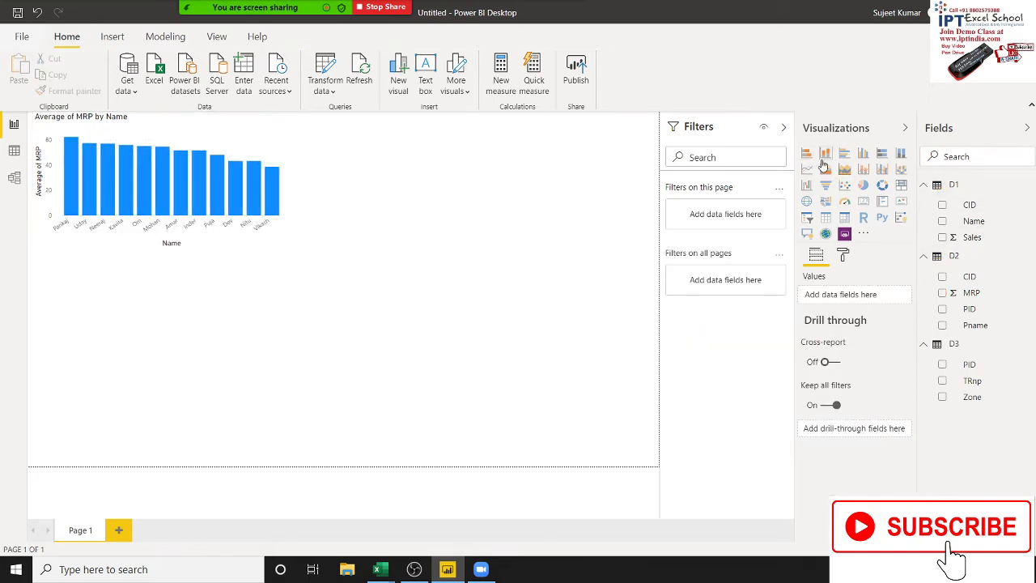
{"action": "left_click", "coordinate": [825, 154]}
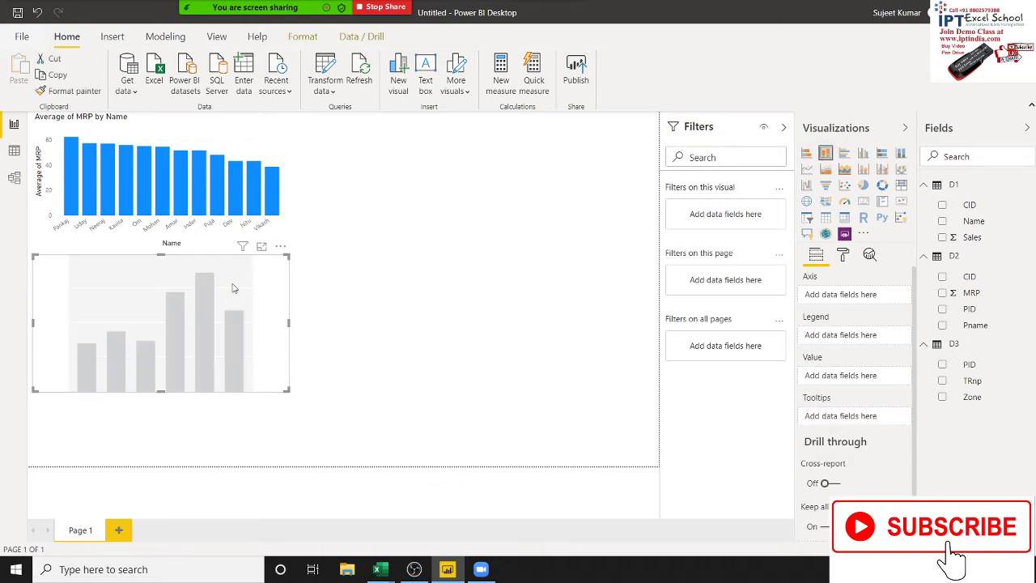
- Move the new chart to the upper right and plot Sales by Pname
{"action": "left_click_drag", "start_coordinate": [233, 288], "coordinate": [506, 153]}
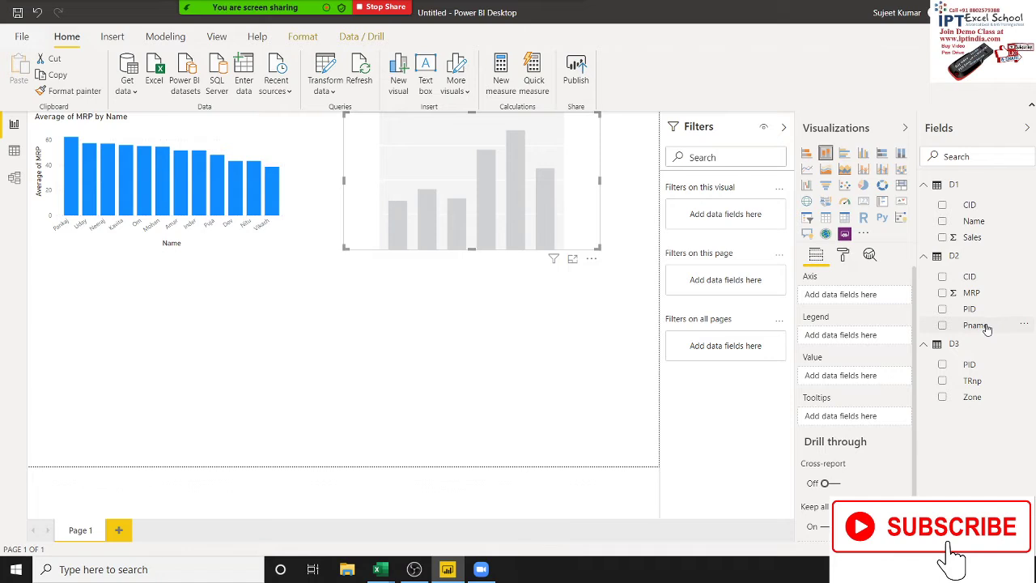
{"action": "left_click_drag", "start_coordinate": [976, 325], "coordinate": [530, 221]}
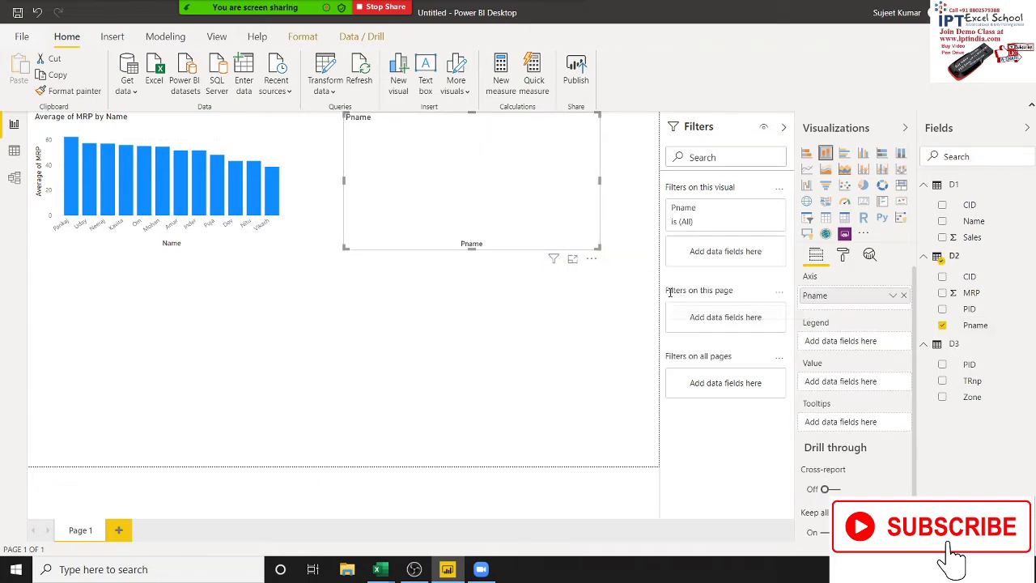
{"action": "left_click_drag", "start_coordinate": [989, 241], "coordinate": [539, 282]}
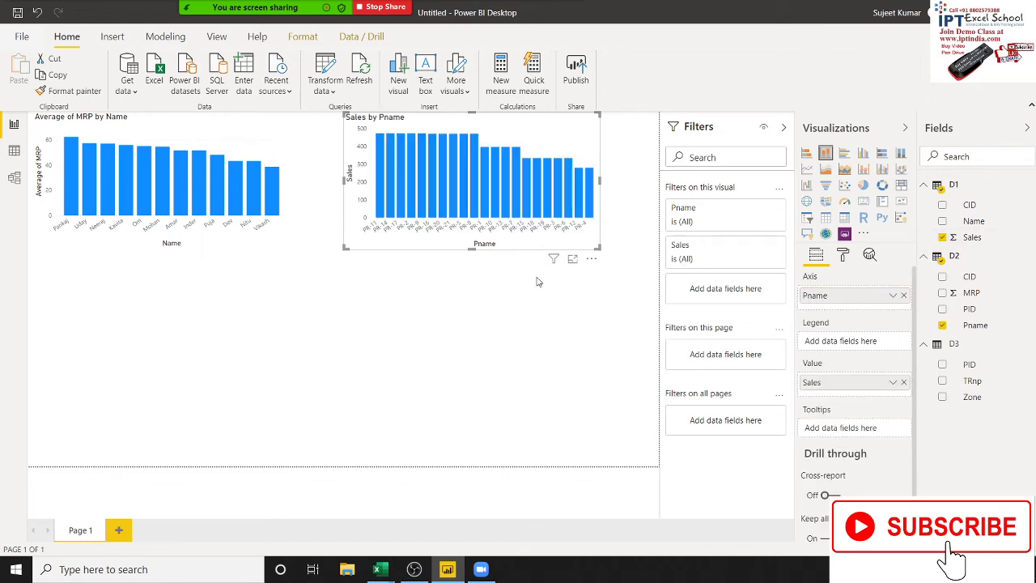
{"action": "left_click", "coordinate": [471, 328]}
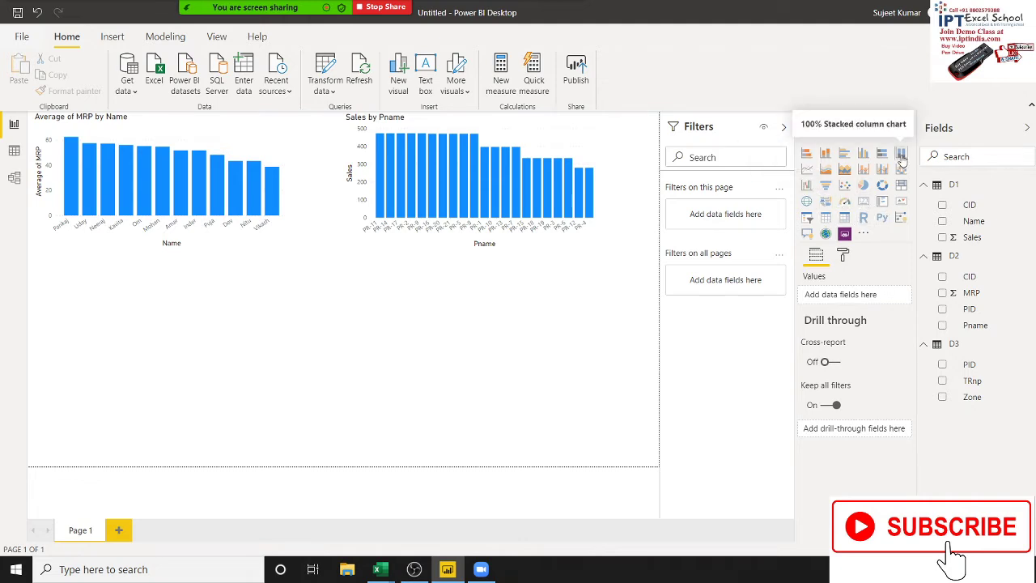
- Add an enlarged clustered column chart of Sales by Zone, then view table D1's data
{"action": "left_click", "coordinate": [863, 153]}
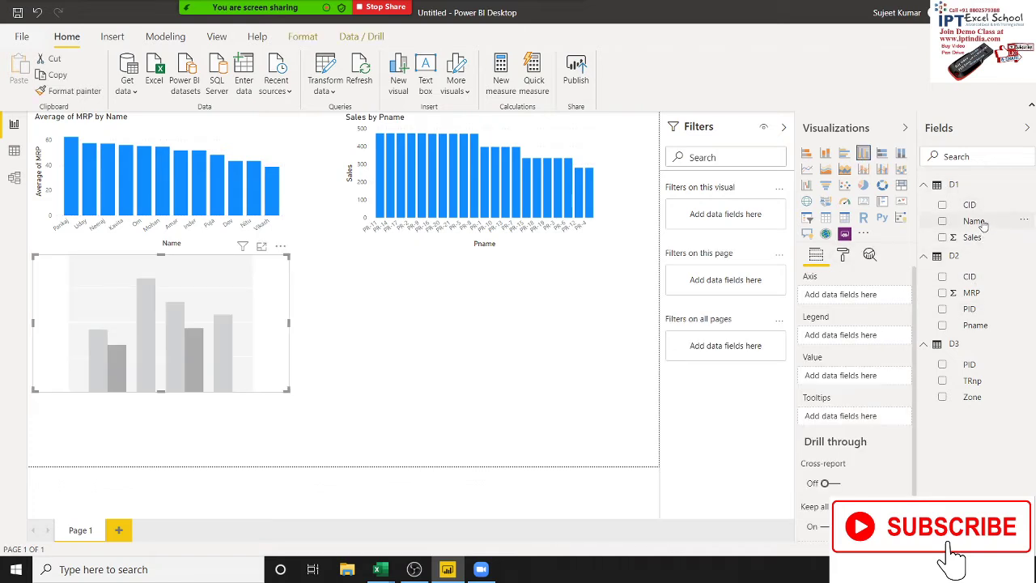
{"action": "left_click", "coordinate": [976, 221]}
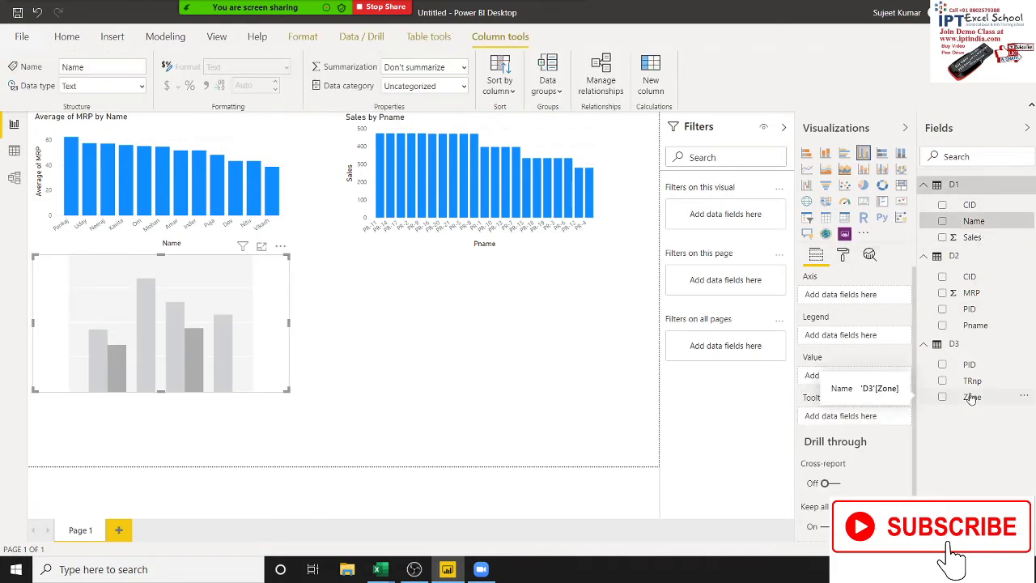
{"action": "left_click_drag", "start_coordinate": [972, 397], "coordinate": [235, 340]}
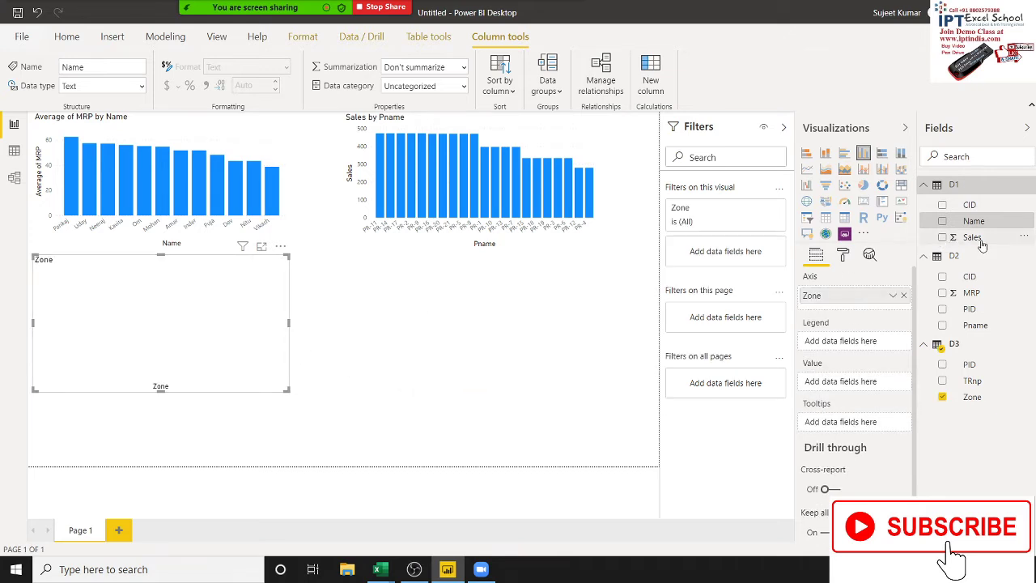
{"action": "mouse_move", "coordinate": [973, 238]}
{"action": "left_mouse_down"}
{"action": "mouse_move", "coordinate": [328, 369]}
{"action": "mouse_move", "coordinate": [247, 349]}
{"action": "left_mouse_up"}
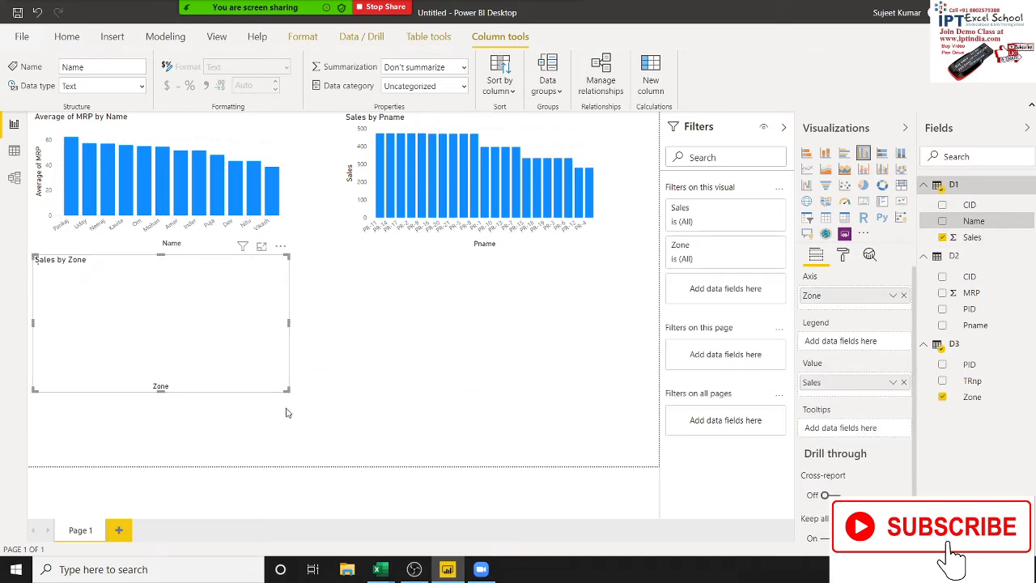
{"action": "left_click_drag", "start_coordinate": [287, 390], "coordinate": [343, 438]}
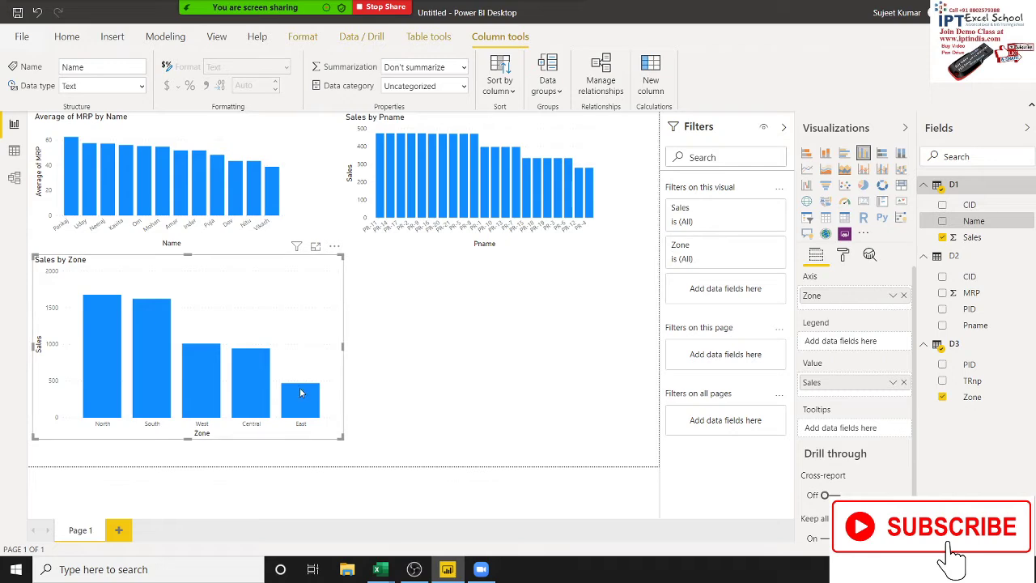
{"action": "mouse_move", "coordinate": [300, 388]}
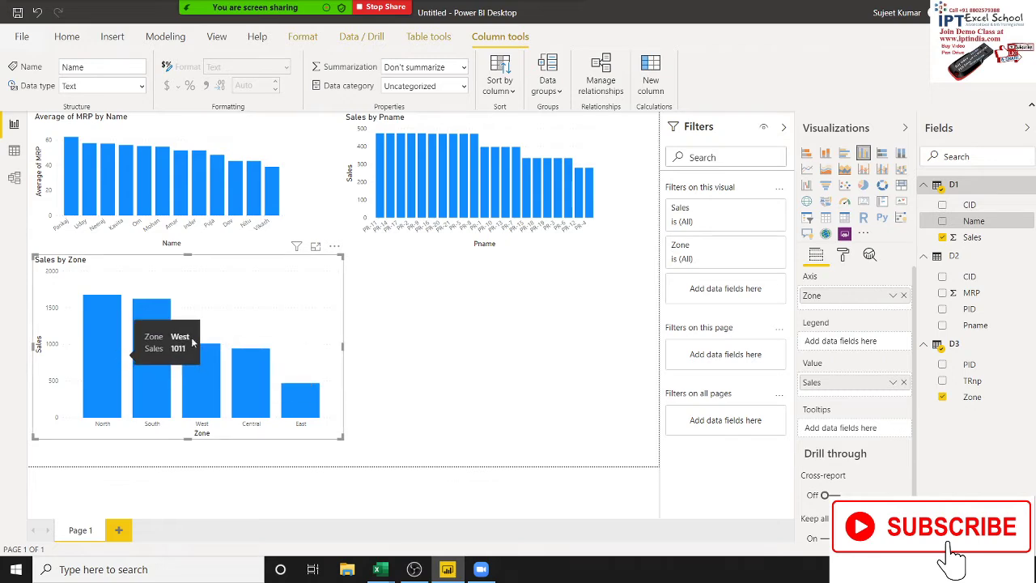
{"action": "left_click", "coordinate": [15, 153]}
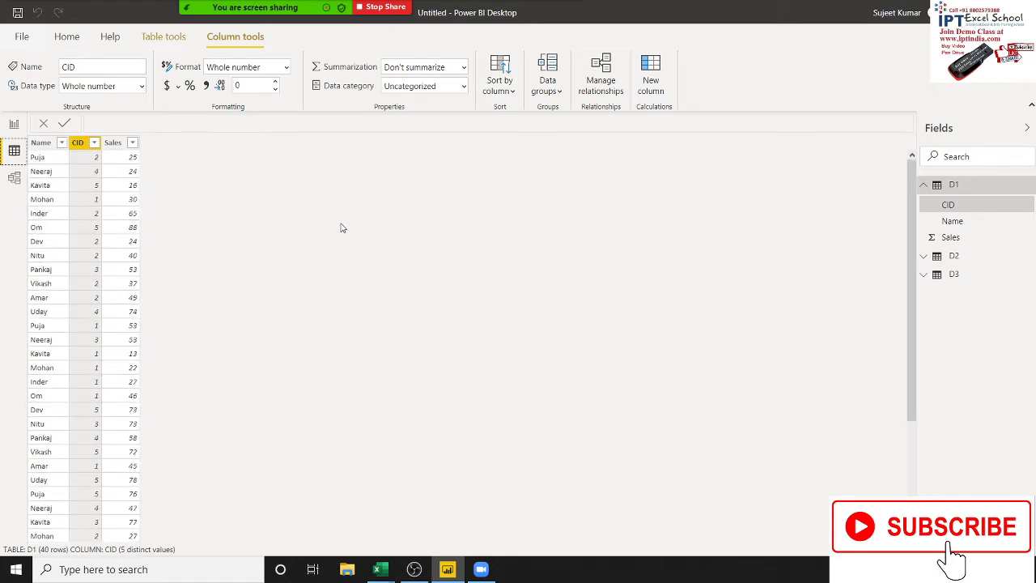
- Add a new D1 column defined as MRP = RELATED(D2[MRP])
{"action": "left_click", "coordinate": [643, 94]}
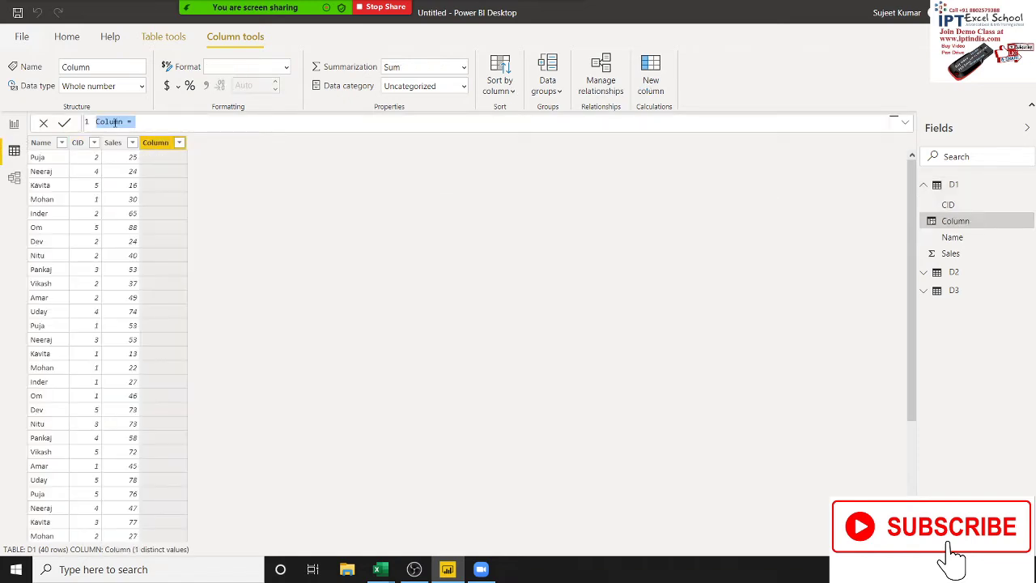
{"action": "double_click", "coordinate": [115, 121]}
{"action": "type", "text": "MRP = "}
{"action": "type", "text": "re"}
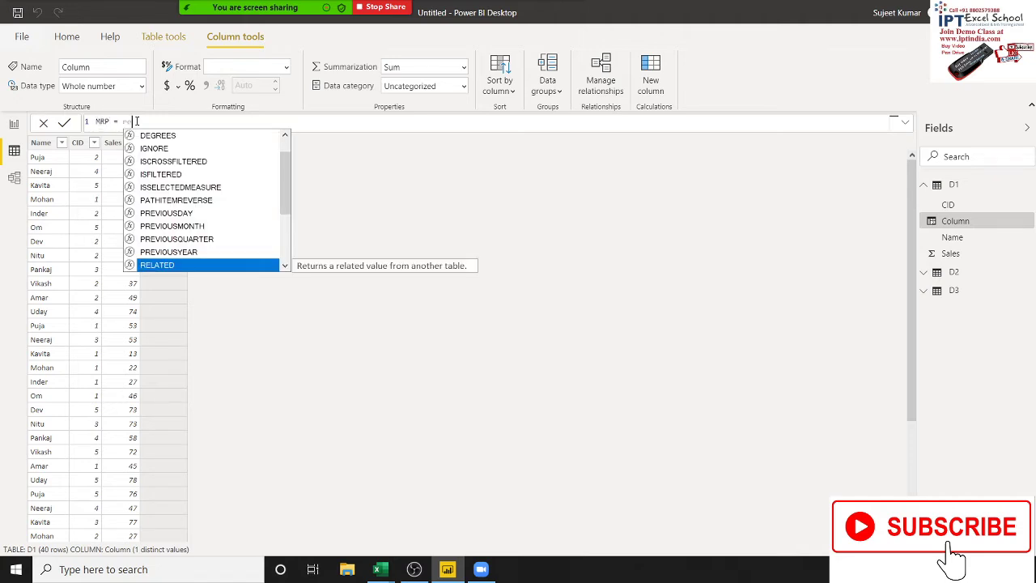
{"action": "key", "text": "Tab"}
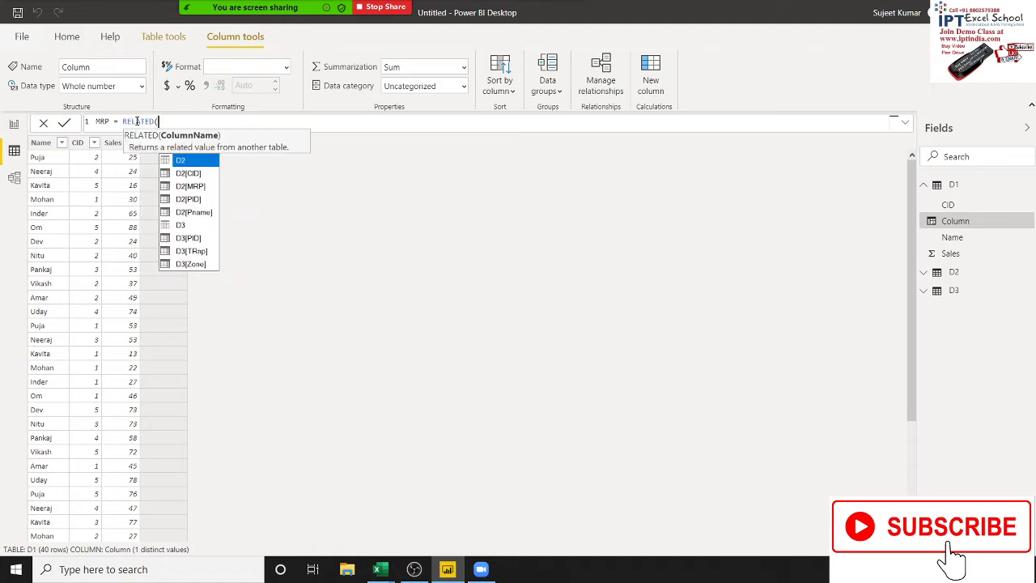
{"action": "key", "text": "Down"}
{"action": "key", "text": "Down"}
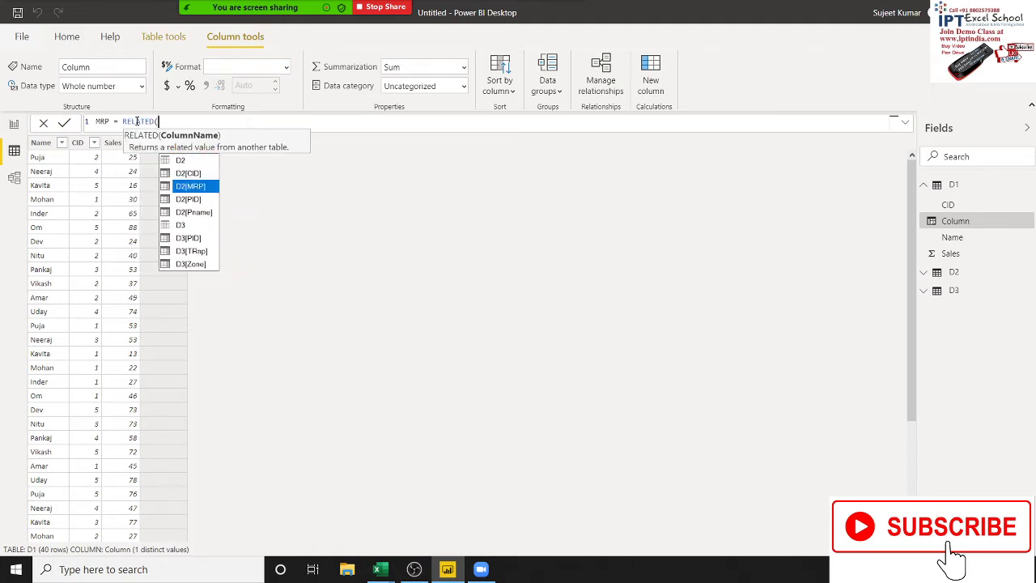
{"action": "key", "text": "Tab"}
{"action": "type", "text": ")"}
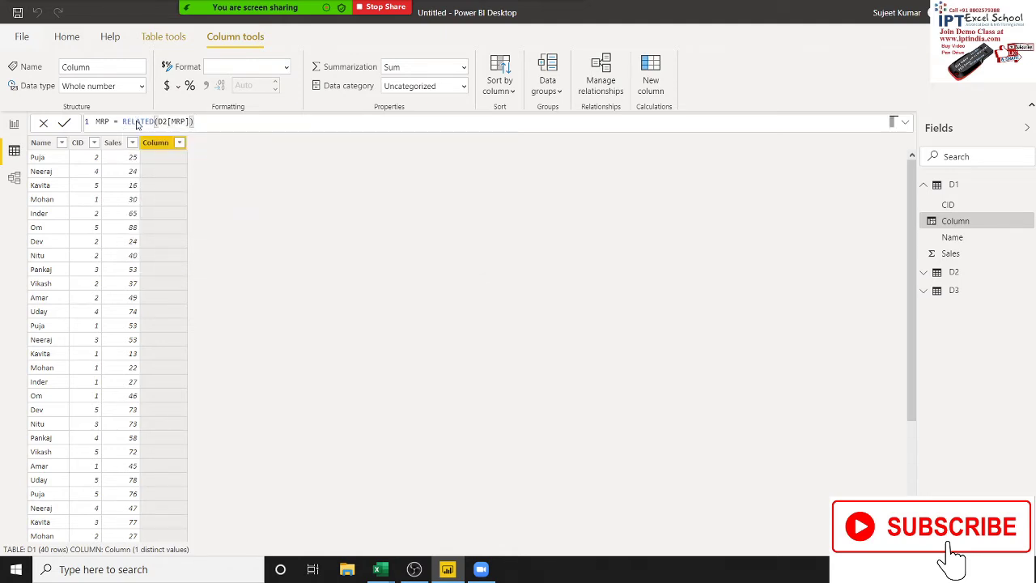
{"action": "key", "text": "Return"}
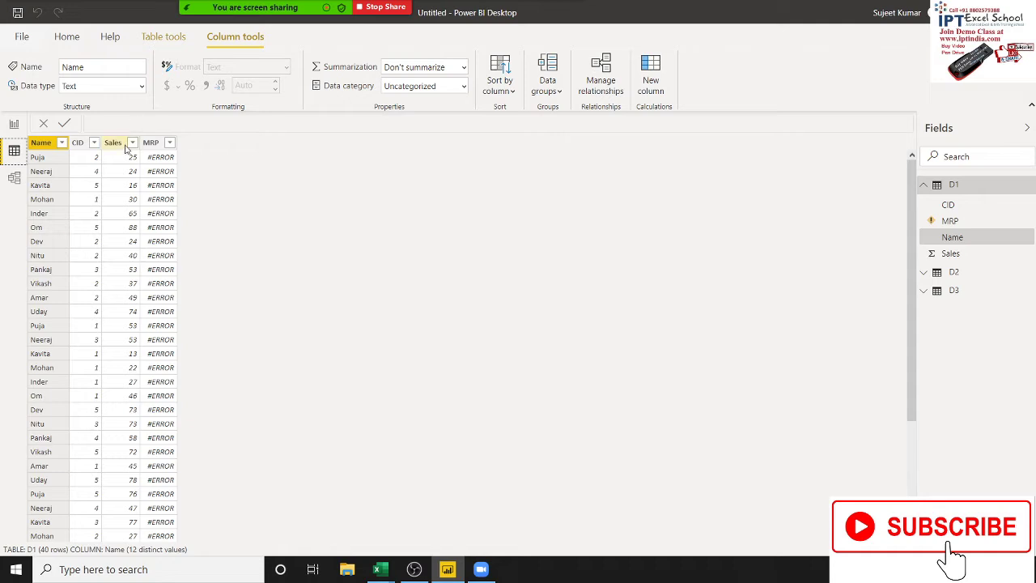
- Select the MRP column to show its formula and the D2[MRP] no-relationship error
{"action": "left_click", "coordinate": [172, 165]}
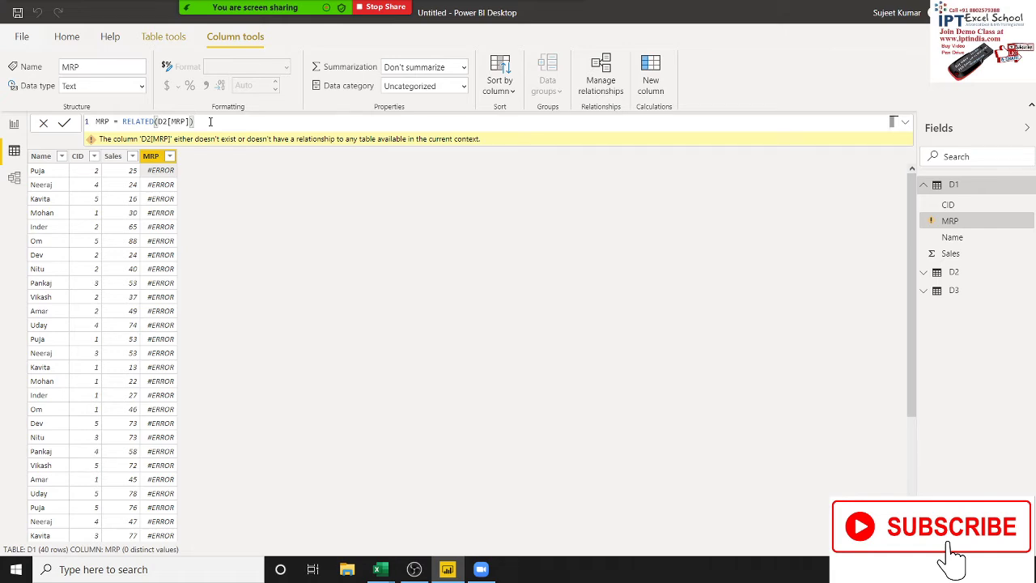
- Erase the D2[MRP] argument and most of RELATED from the MRP formula
{"action": "key", "text": "BackSpace"}
{"action": "key", "text": "BackSpace"}
{"action": "key", "text": "BackSpace"}
{"action": "key", "text": "BackSpace"}
{"action": "key", "text": "BackSpace"}
{"action": "key", "text": "BackSpace"}
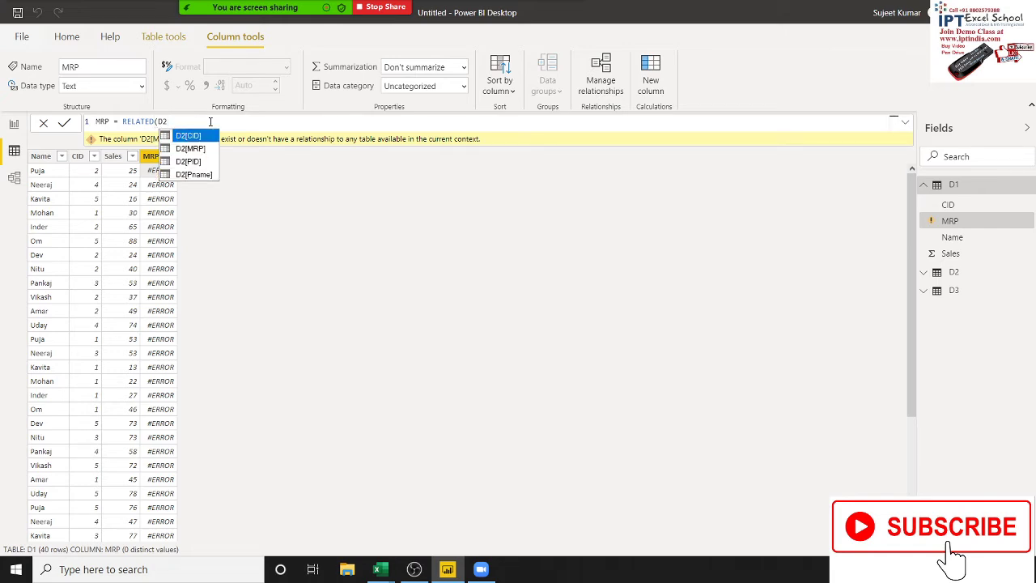
{"action": "key", "text": "BackSpace"}
{"action": "key", "text": "BackSpace"}
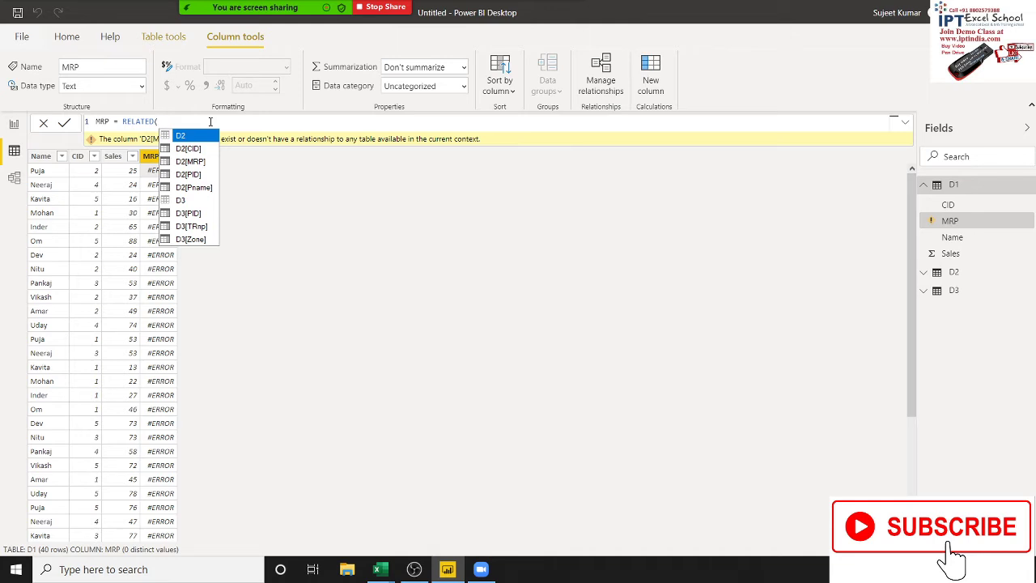
{"action": "key", "text": "Down"}
{"action": "key", "text": "Down"}
{"action": "key", "text": "Down"}
{"action": "key", "text": "Down"}
{"action": "key", "text": "Down"}
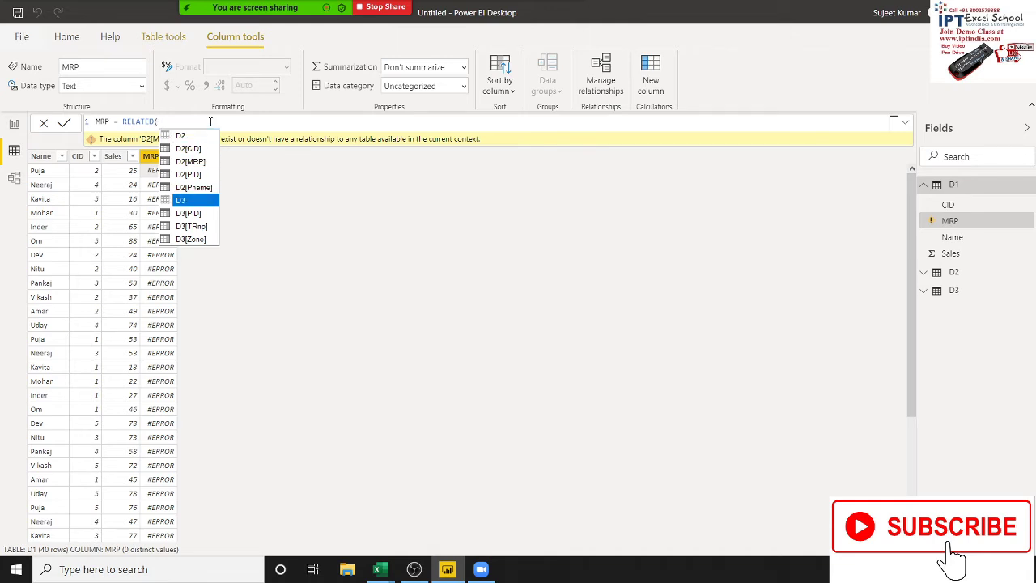
{"action": "key", "text": "Up"}
{"action": "key", "text": "Up"}
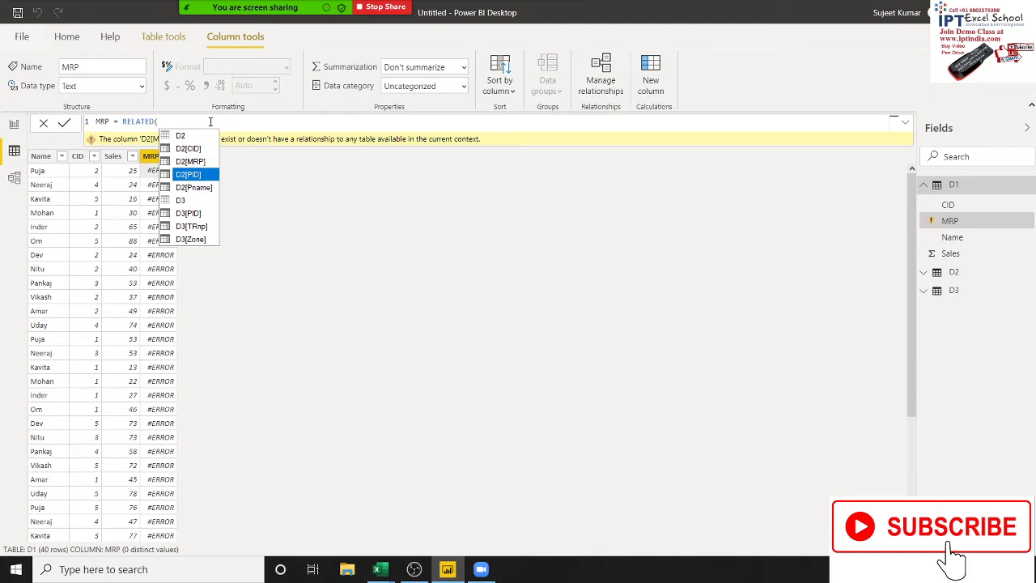
{"action": "key", "text": "Up"}
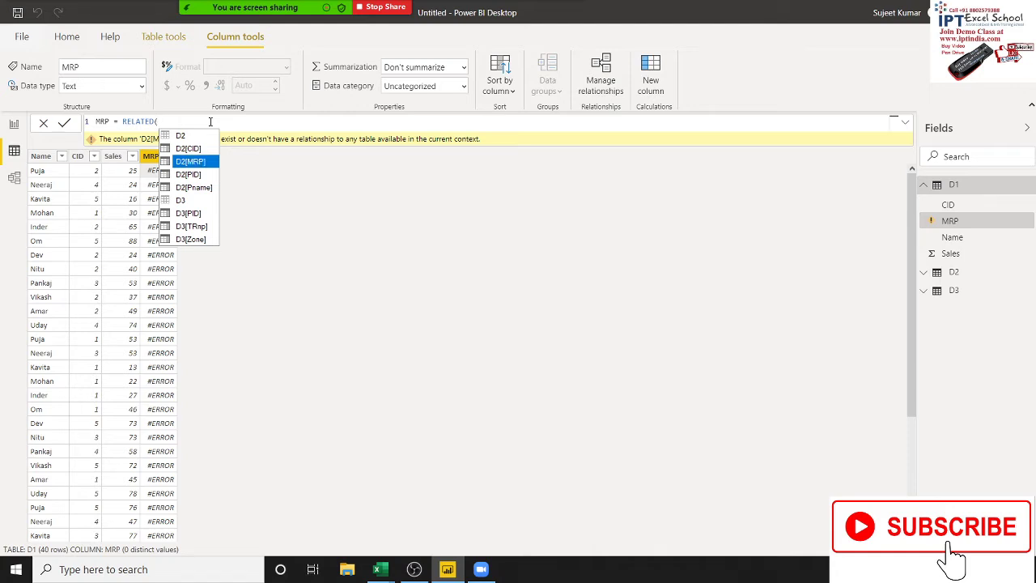
{"action": "key", "text": "Tab"}
{"action": "type", "text": ")"}
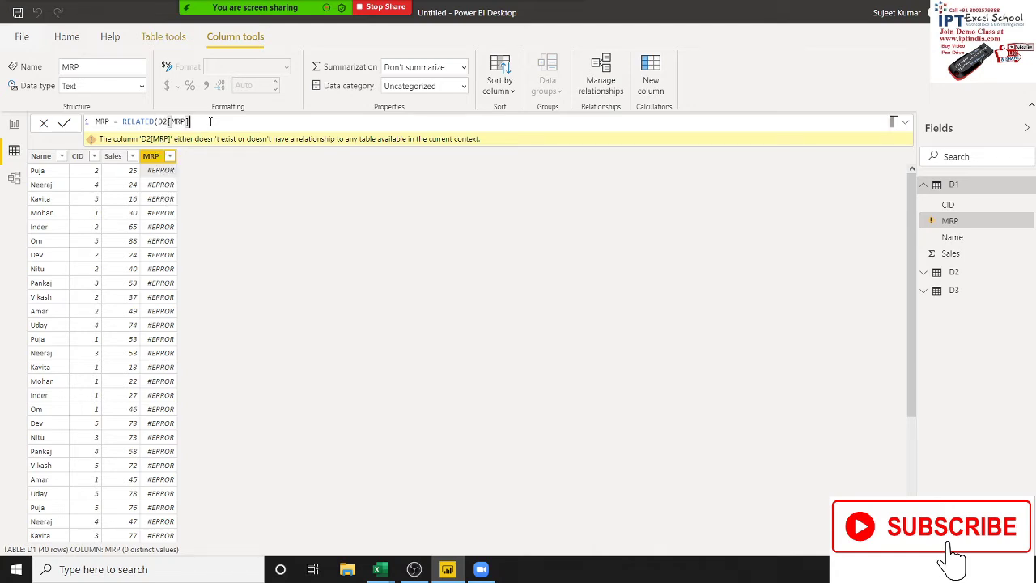
{"action": "type", "text": ")"}
{"action": "key", "text": "BackSpace"}
{"action": "key", "text": "BackSpace"}
{"action": "key", "text": "BackSpace"}
{"action": "key", "text": "BackSpace"}
{"action": "key", "text": "BackSpace"}
{"action": "key", "text": "BackSpace"}
{"action": "key", "text": "BackSpace"}
{"action": "key", "text": "BackSpace"}
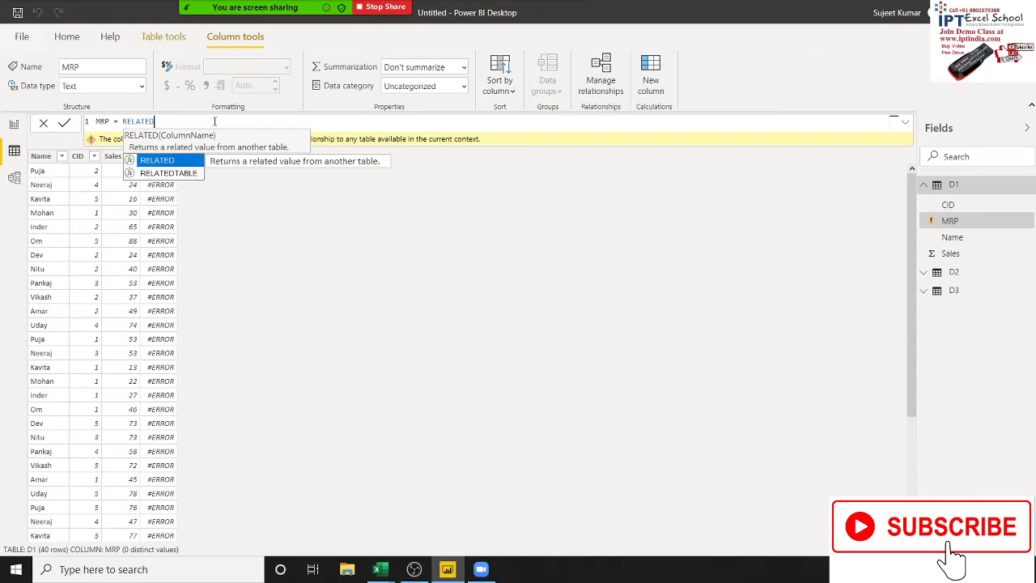
{"action": "key", "text": "BackSpace"}
{"action": "key", "text": "BackSpace"}
{"action": "key", "text": "BackSpace"}
{"action": "key", "text": "BackSpace"}
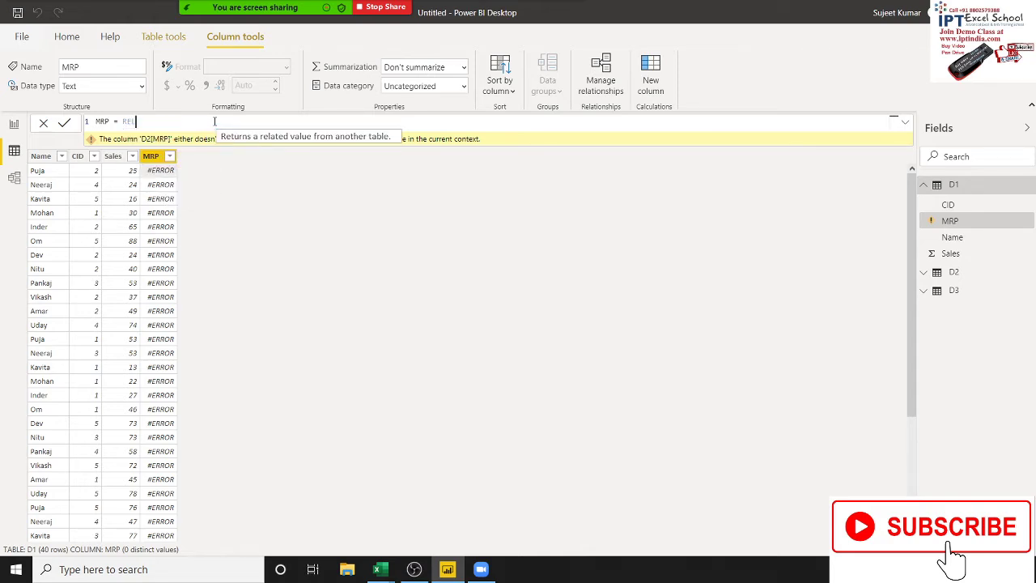
{"action": "key", "text": "BackSpace"}
{"action": "key", "text": "BackSpace"}
{"action": "key", "text": "BackSpace"}
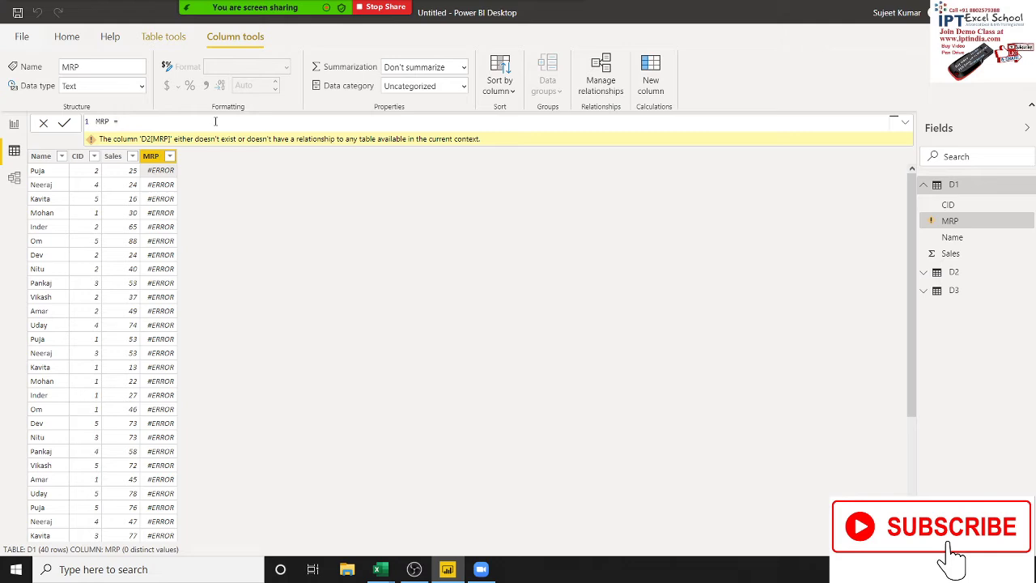
- Start the MRP formula as LOOKUPVALUE( with D2[MRP] as the result column
{"action": "type", "text": "v"}
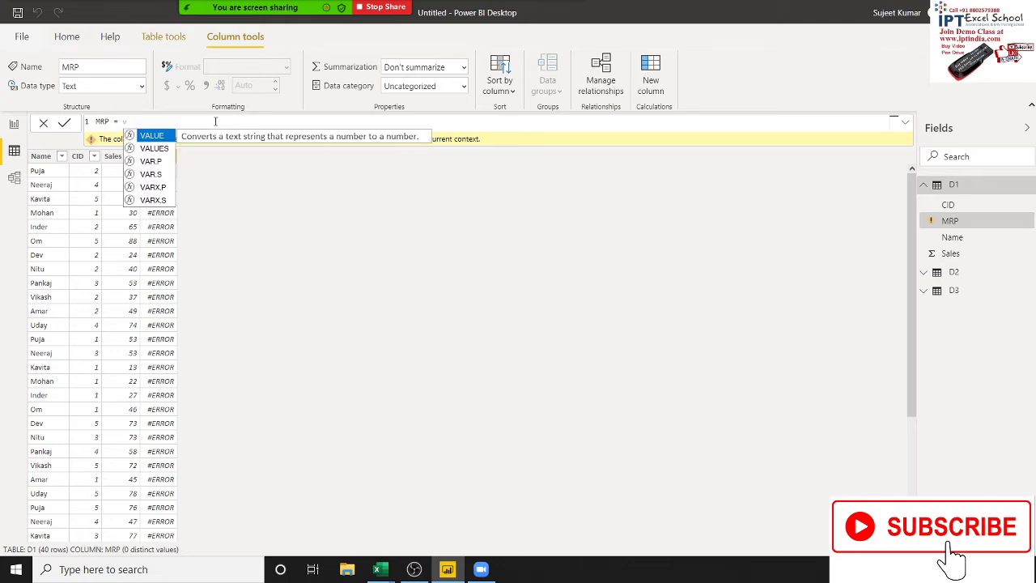
{"action": "key", "text": "BackSpace"}
{"action": "type", "text": "loo"}
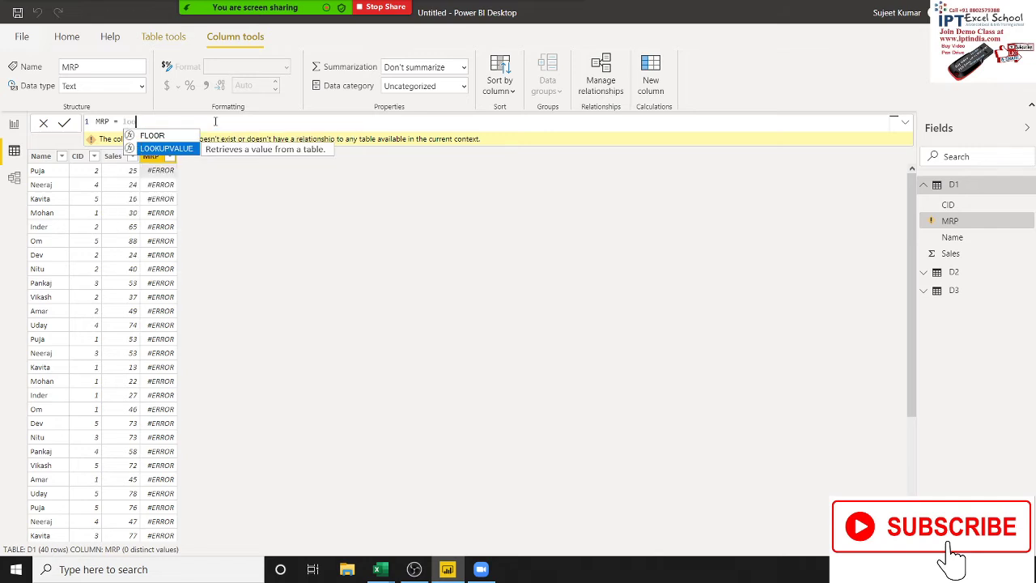
{"action": "key", "text": "Tab"}
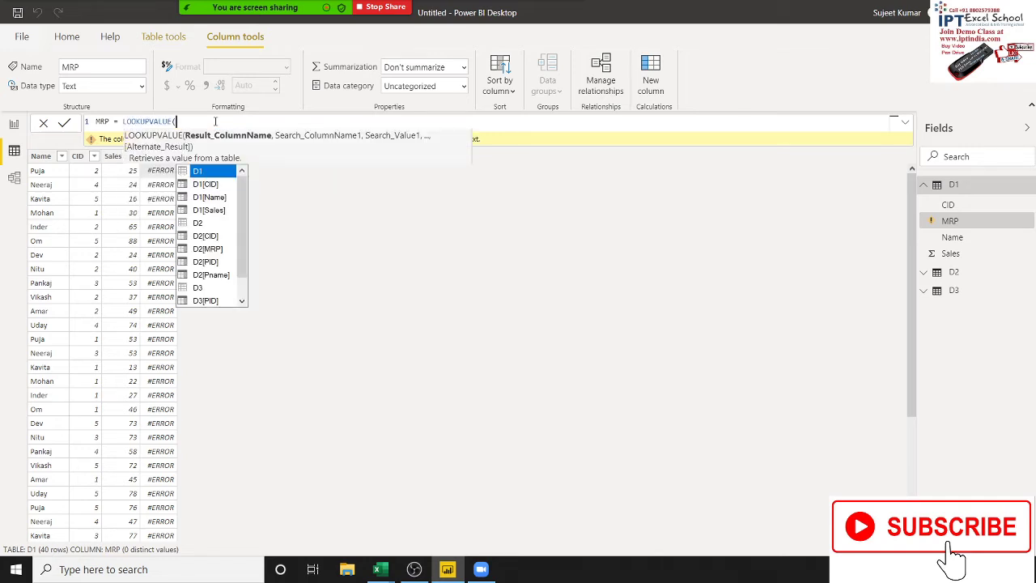
{"action": "key", "text": "Down"}
{"action": "key", "text": "Down"}
{"action": "key", "text": "Down"}
{"action": "key", "text": "Down"}
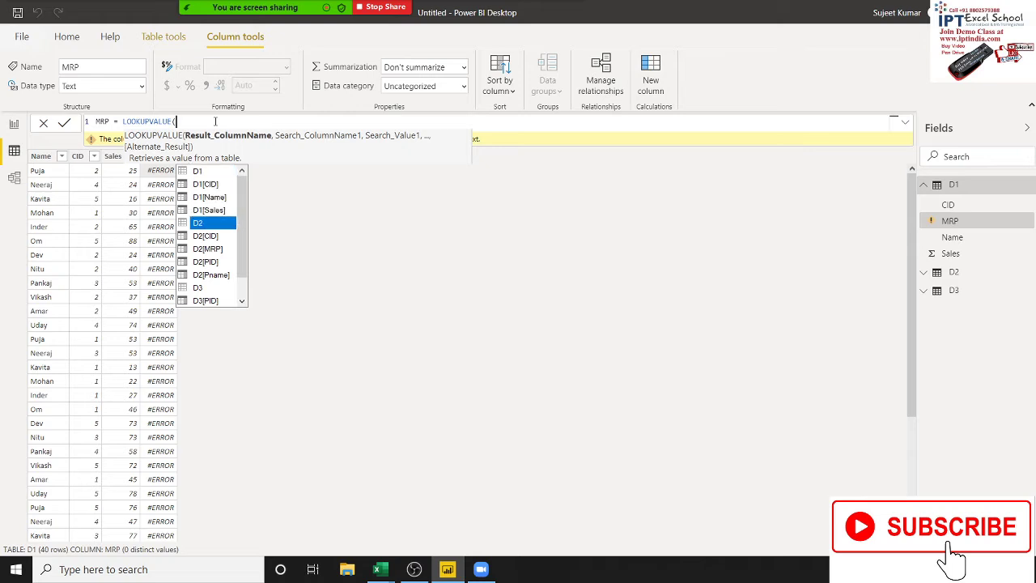
{"action": "key", "text": "Down"}
{"action": "key", "text": "Down"}
{"action": "key", "text": "Tab"}
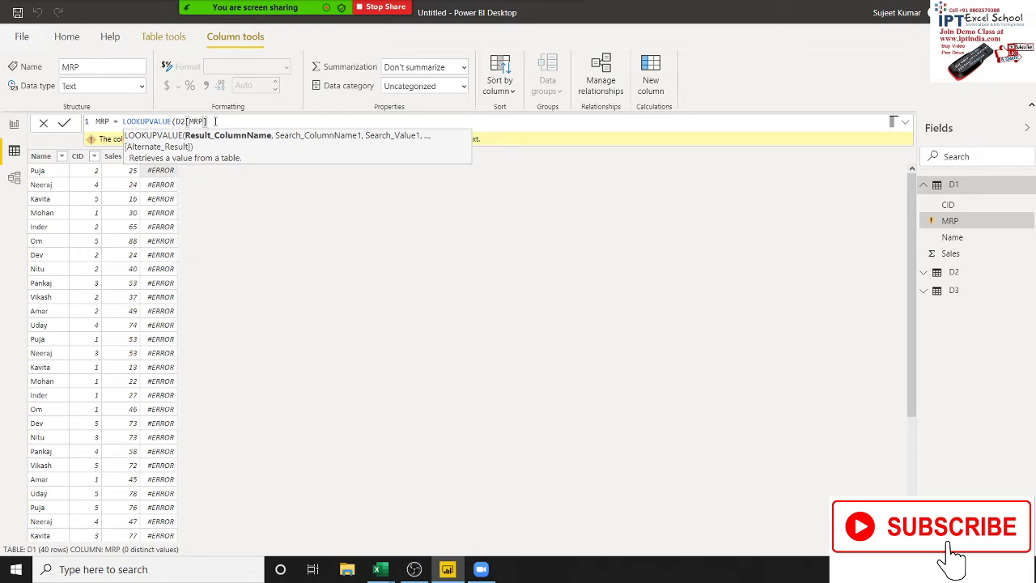
{"action": "type", "text": ","}
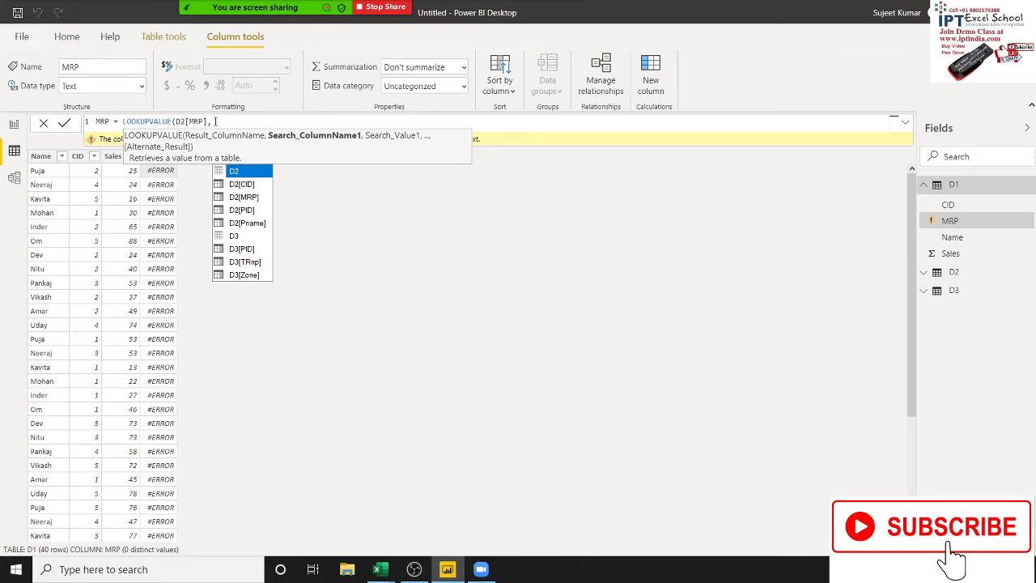
- Add D2[CID] as search column and D1[CID] as search value, then commit
{"action": "key", "text": "Down"}
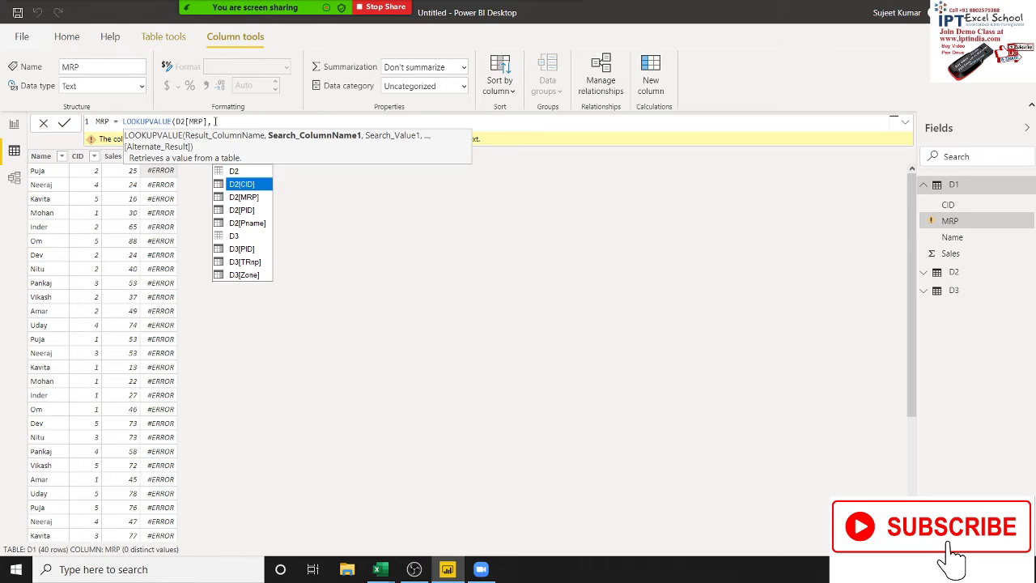
{"action": "key", "text": "Tab"}
{"action": "type", "text": ","}
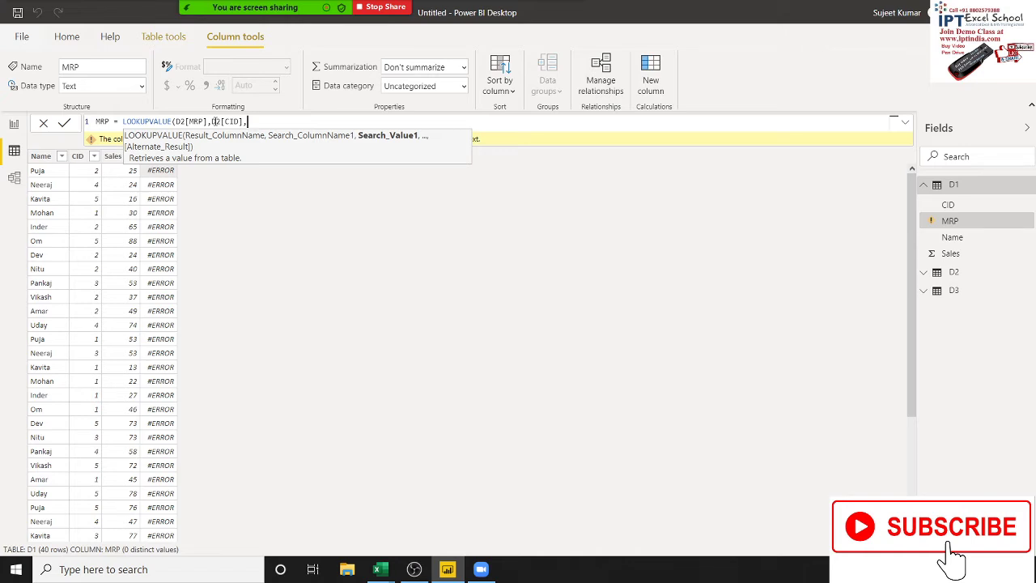
{"action": "type", "text": "d1"}
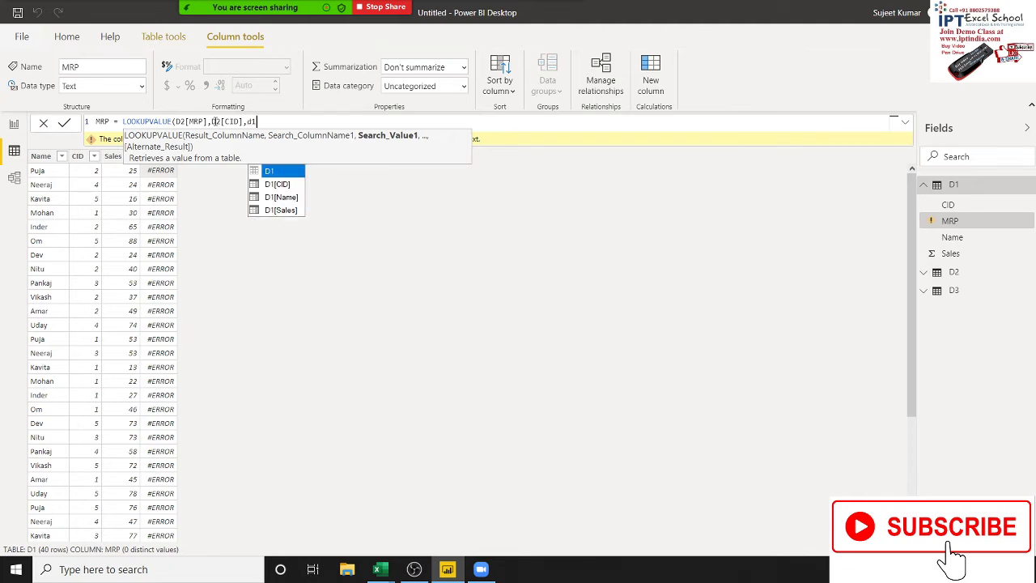
{"action": "key", "text": "Down"}
{"action": "key", "text": "Tab"}
{"action": "key", "text": "Return"}
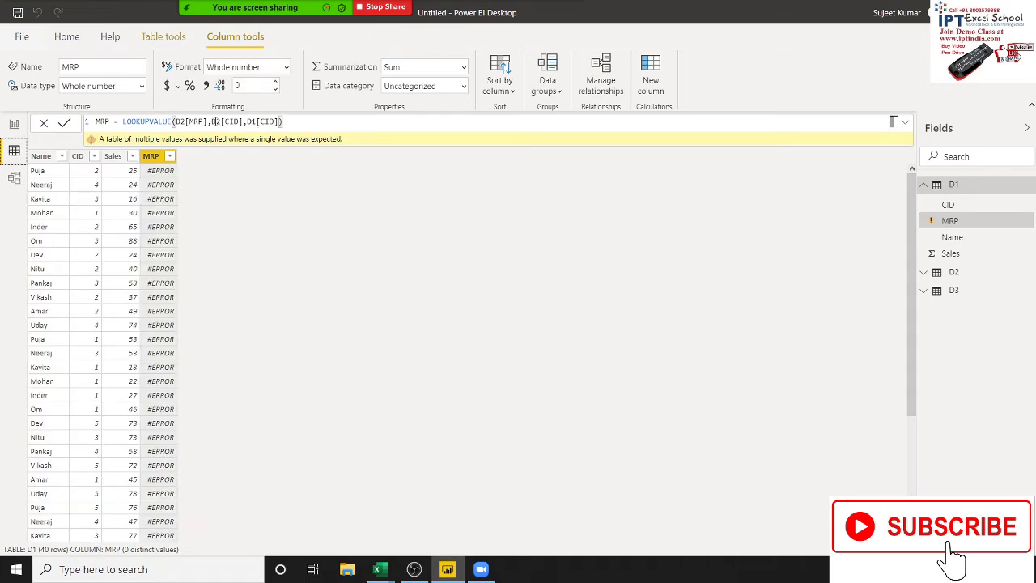
- Rework the trailing D1[CID] argument of the LOOKUPVALUE formula and re-close its parenthesis
{"action": "left_click", "coordinate": [307, 121]}
{"action": "key", "text": "BackSpace"}
{"action": "key", "text": "BackSpace"}
{"action": "key", "text": "BackSpace"}
{"action": "key", "text": "BackSpace"}
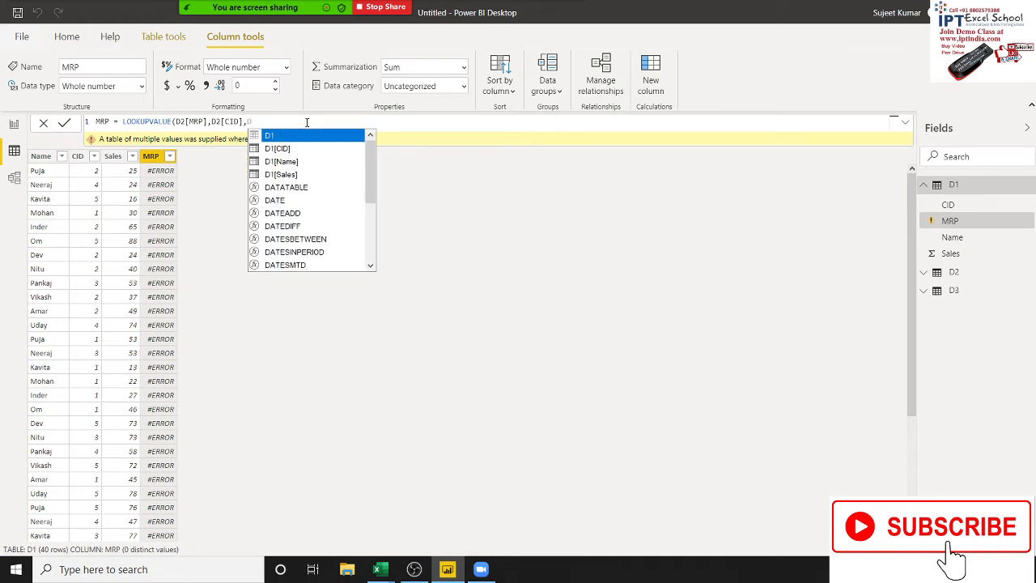
{"action": "type", "text": "2"}
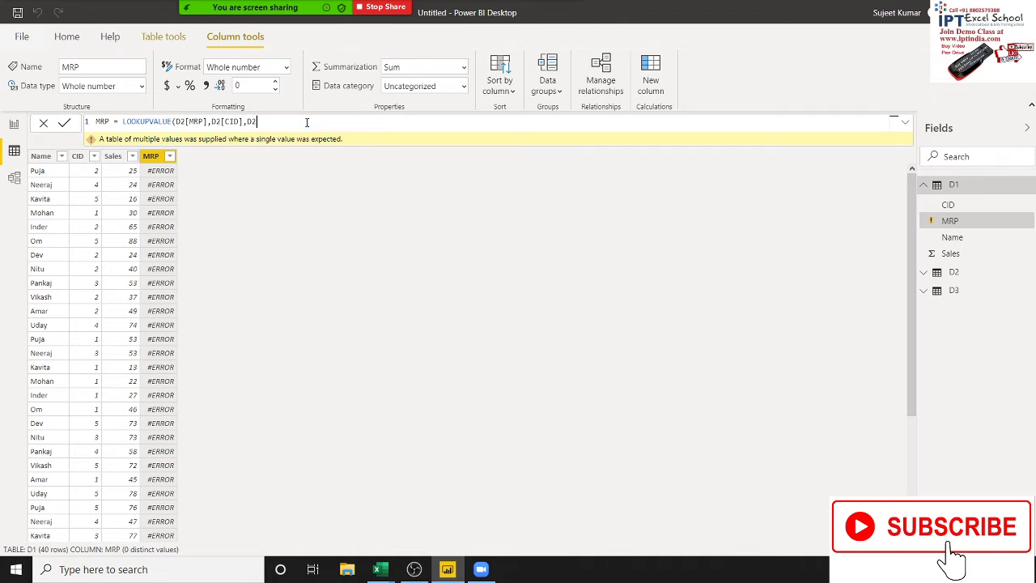
{"action": "key", "text": "BackSpace"}
{"action": "key", "text": "BackSpace"}
{"action": "type", "text": "d2"}
{"action": "key", "text": "BackSpace"}
{"action": "key", "text": "BackSpace"}
{"action": "type", "text": "c"}
{"action": "key", "text": "BackSpace"}
{"action": "type", "text": "d"}
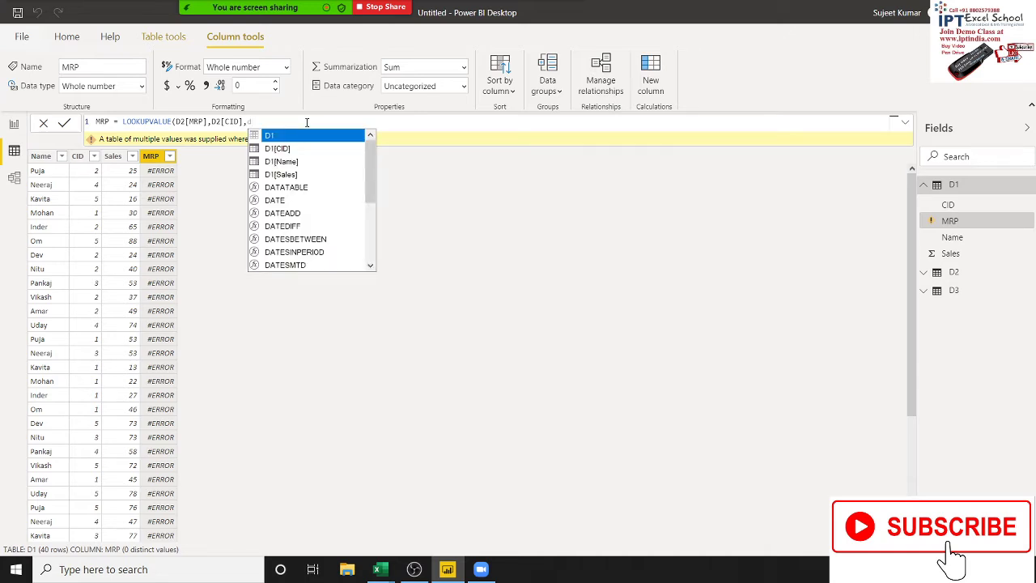
{"action": "key", "text": "Down"}
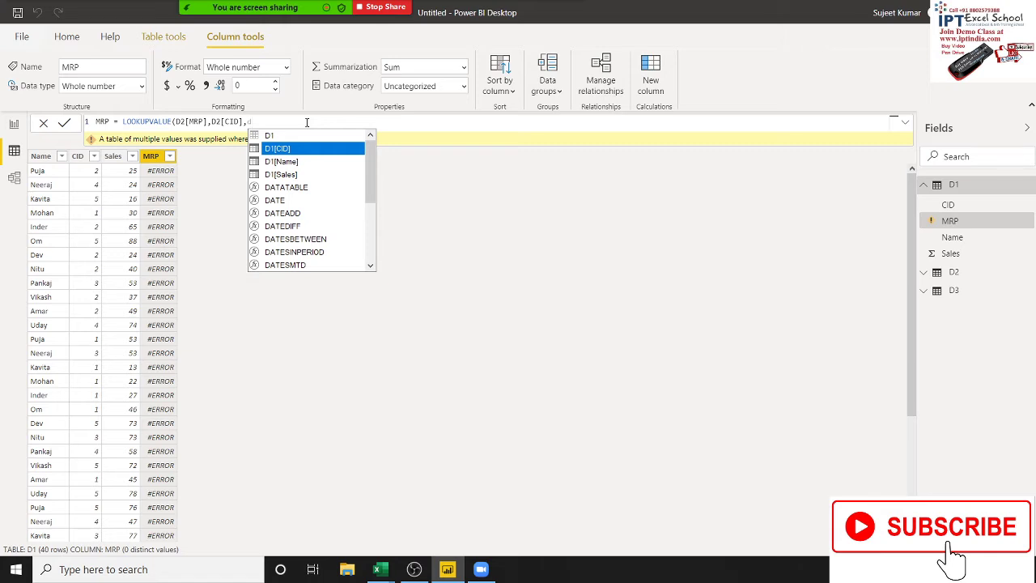
{"action": "key", "text": "Tab"}
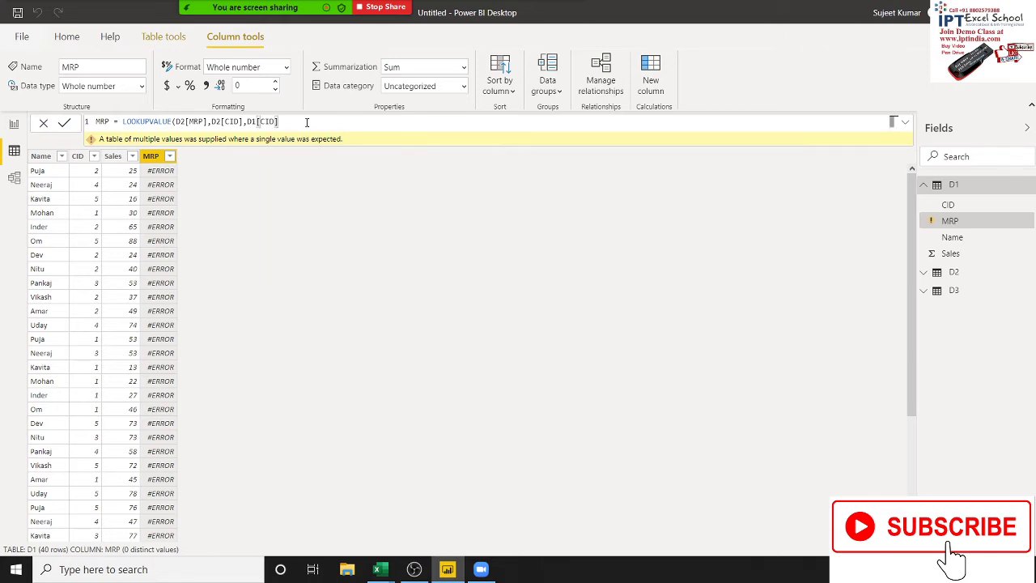
{"action": "type", "text": "="}
{"action": "type", "text": "d2"}
{"action": "key", "text": "BackSpace"}
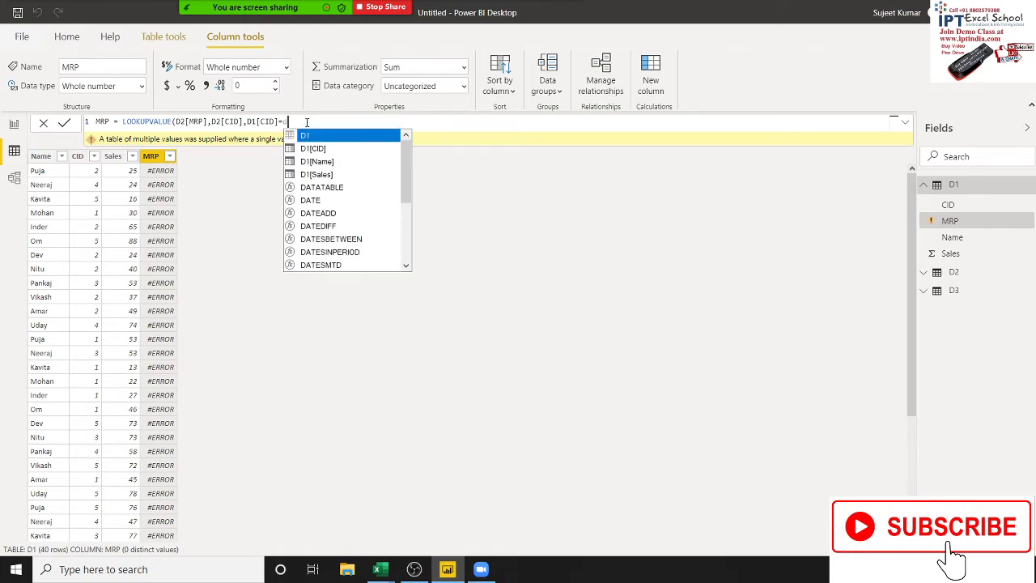
{"action": "key", "text": "BackSpace"}
{"action": "key", "text": "BackSpace"}
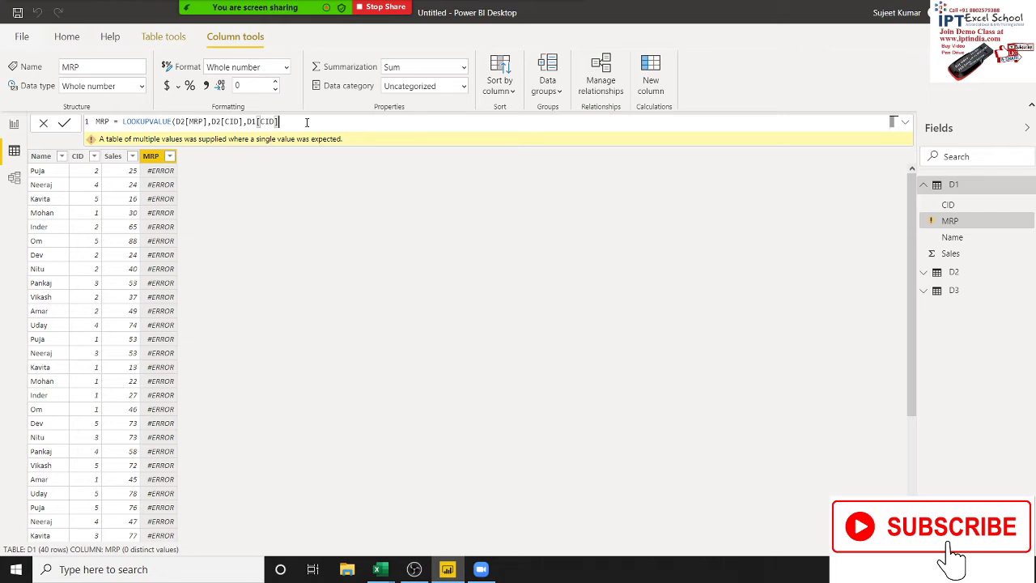
{"action": "type", "text": ")"}
- Backspace the LOOKUPVALUE arguments out so the formula returns to 'MRP ='
{"action": "left_click", "coordinate": [317, 120]}
{"action": "key", "text": "BackSpace"}
{"action": "key", "text": "BackSpace"}
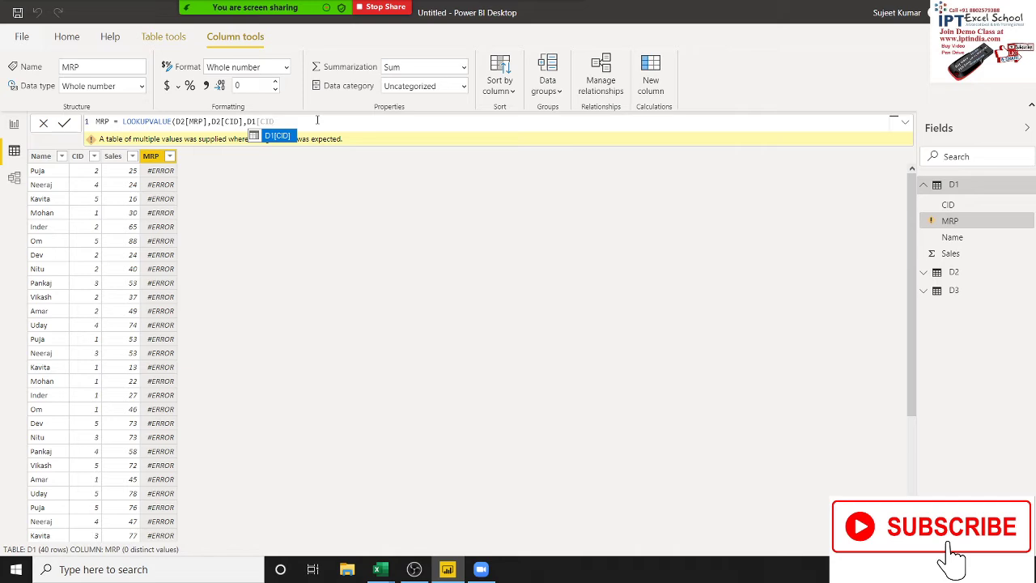
{"action": "key", "text": "BackSpace"}
{"action": "key", "text": "BackSpace"}
{"action": "key", "text": "BackSpace"}
{"action": "key", "text": "BackSpace"}
{"action": "key", "text": "BackSpace"}
{"action": "key", "text": "BackSpace"}
{"action": "key", "text": "BackSpace"}
{"action": "key", "text": "BackSpace"}
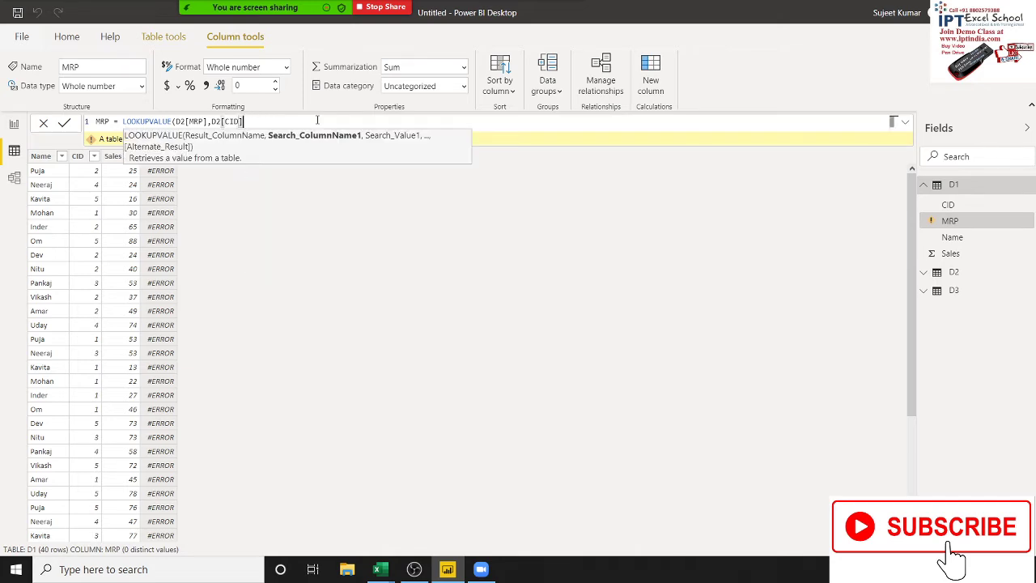
{"action": "key", "text": "BackSpace"}
{"action": "key", "text": "BackSpace"}
{"action": "key", "text": "BackSpace"}
{"action": "key", "text": "BackSpace"}
{"action": "key", "text": "BackSpace"}
{"action": "key", "text": "BackSpace"}
{"action": "key", "text": "BackSpace"}
{"action": "key", "text": "BackSpace"}
{"action": "key", "text": "BackSpace"}
{"action": "key", "text": "BackSpace"}
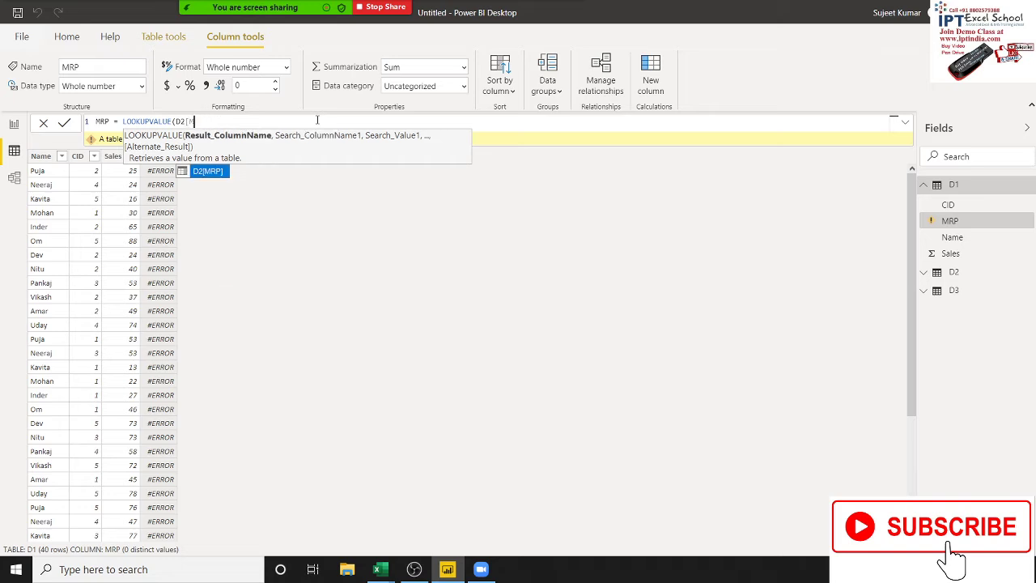
{"action": "key", "text": "BackSpace"}
{"action": "key", "text": "BackSpace"}
{"action": "key", "text": "BackSpace"}
{"action": "key", "text": "BackSpace"}
{"action": "key", "text": "BackSpace"}
{"action": "key", "text": "BackSpace"}
{"action": "key", "text": "BackSpace"}
{"action": "key", "text": "BackSpace"}
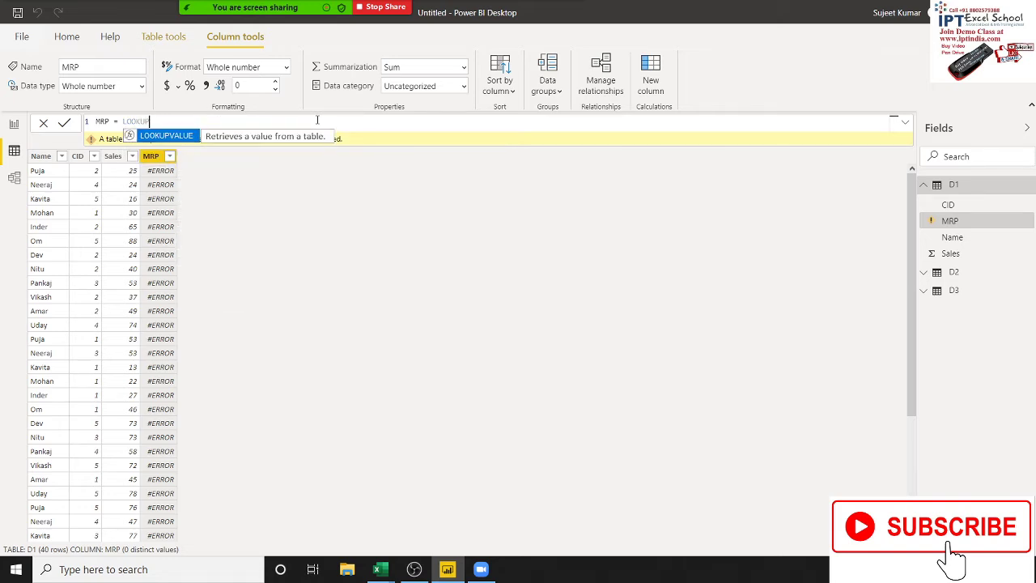
{"action": "key", "text": "BackSpace"}
{"action": "key", "text": "BackSpace"}
{"action": "key", "text": "BackSpace"}
{"action": "key", "text": "BackSpace"}
{"action": "key", "text": "BackSpace"}
{"action": "key", "text": "BackSpace"}
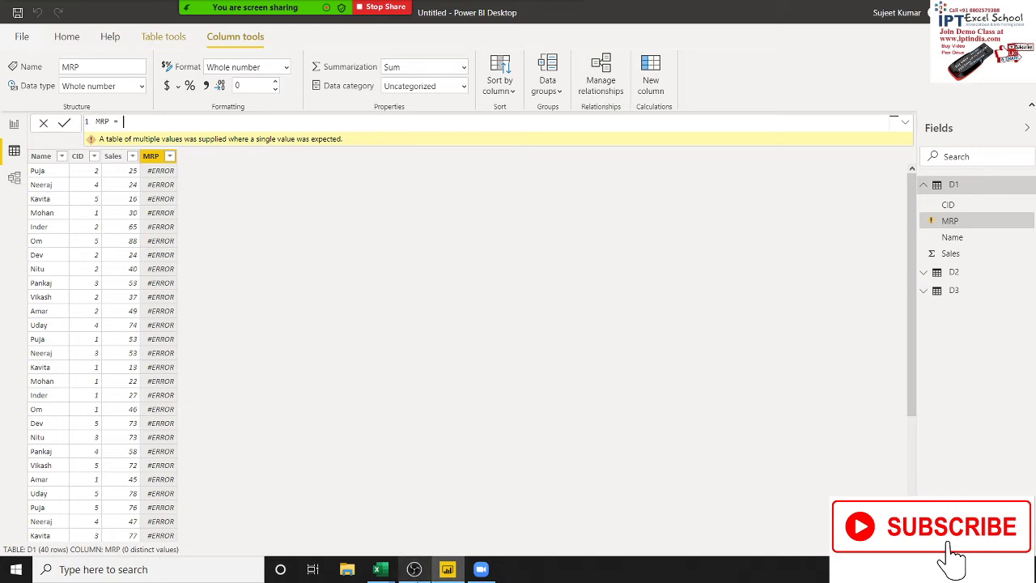
- In the RLData workbook's D2 sheet, enter 2 in cell G3 to regenerate values
{"action": "mouse_move", "coordinate": [386, 567]}
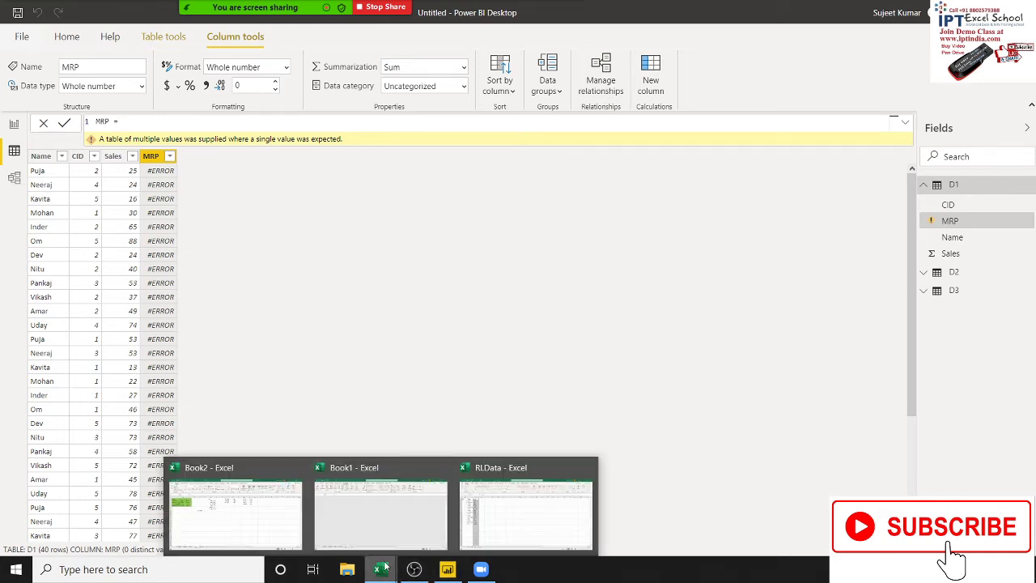
{"action": "left_click", "coordinate": [468, 518]}
{"action": "left_click", "coordinate": [254, 211]}
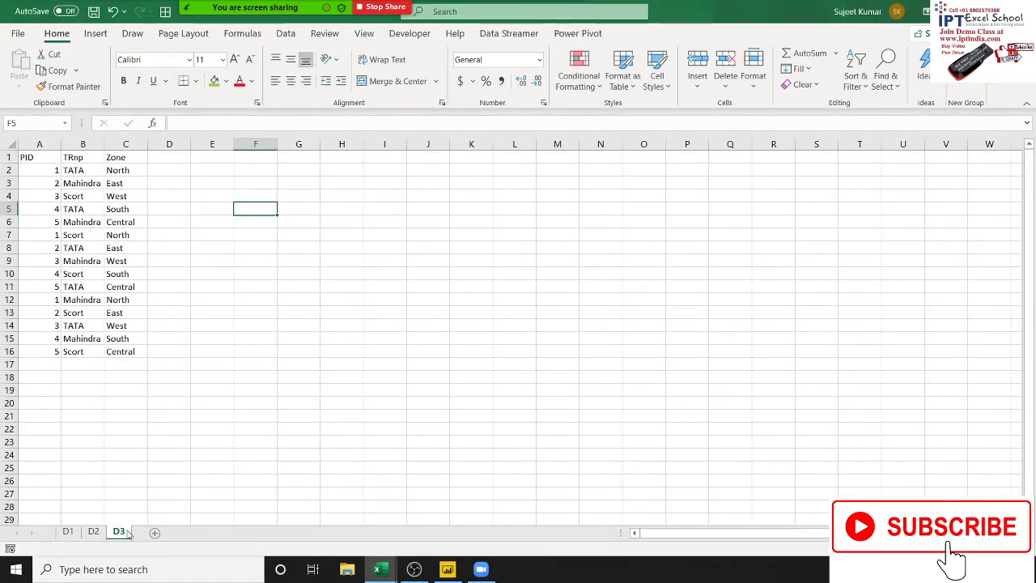
{"action": "left_click", "coordinate": [94, 532]}
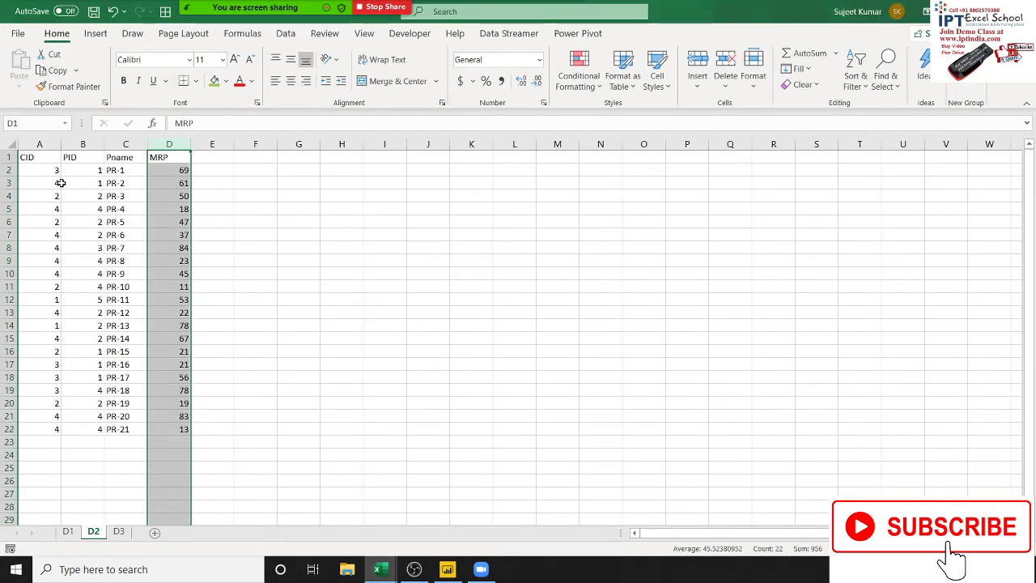
{"action": "left_click", "coordinate": [304, 180]}
{"action": "type", "text": "2"}
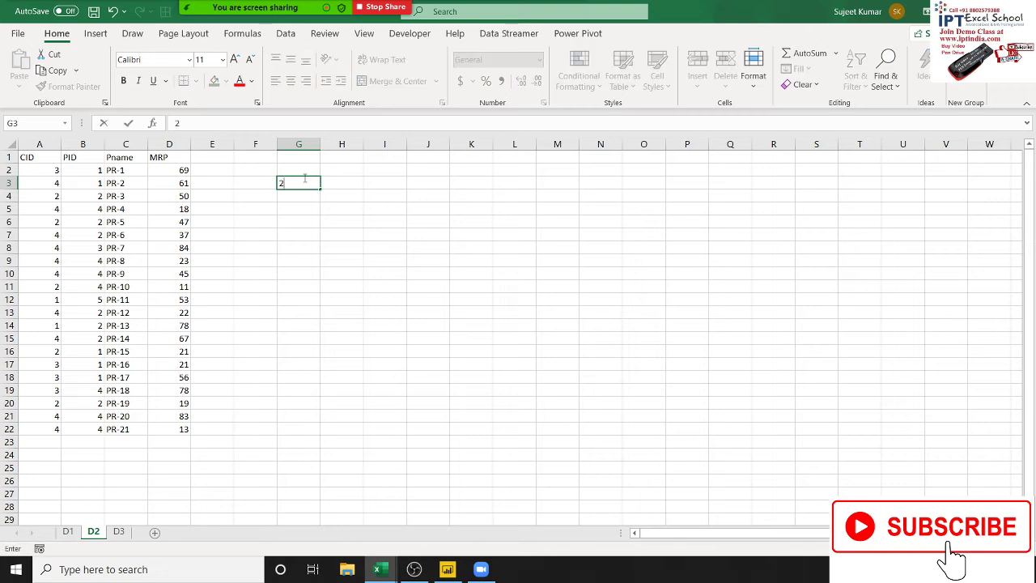
{"action": "key", "text": "ctrl+Return"}
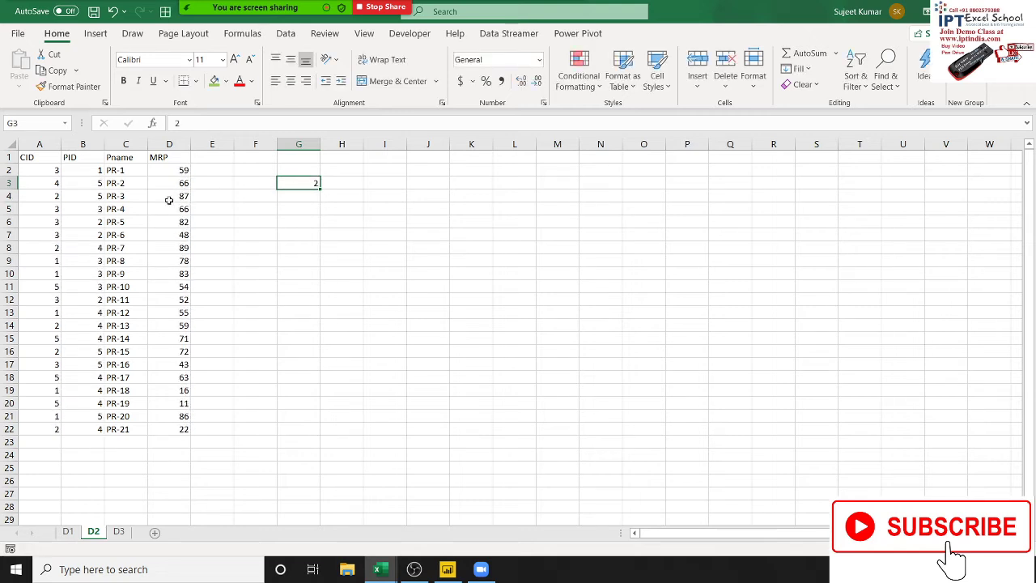
- Inspect the RANDBETWEEN formulas behind the CID values and the PR-4 row's CID to MRP cells
{"action": "left_click", "coordinate": [53, 196]}
{"action": "left_click", "coordinate": [46, 250]}
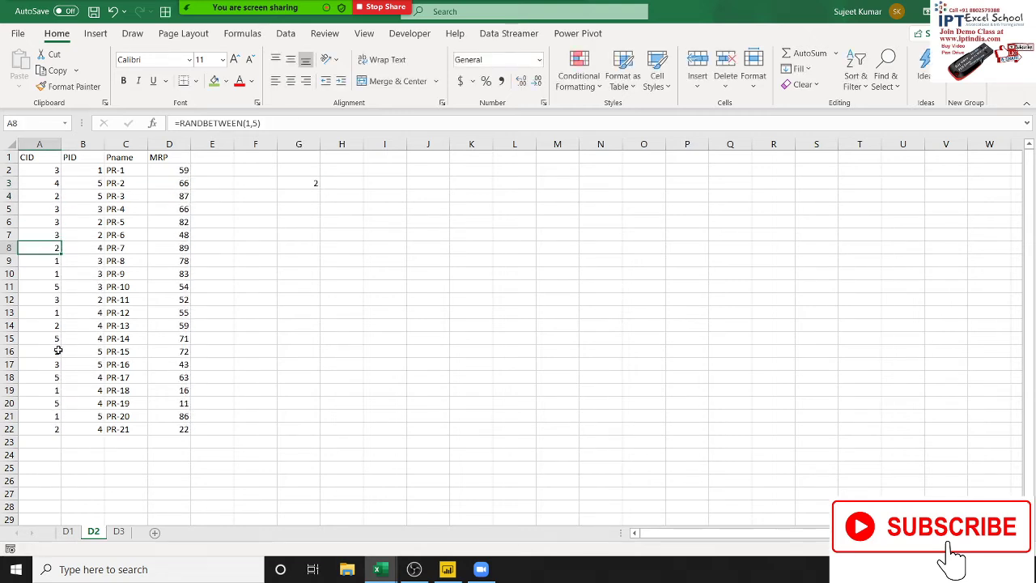
{"action": "left_click", "coordinate": [59, 351]}
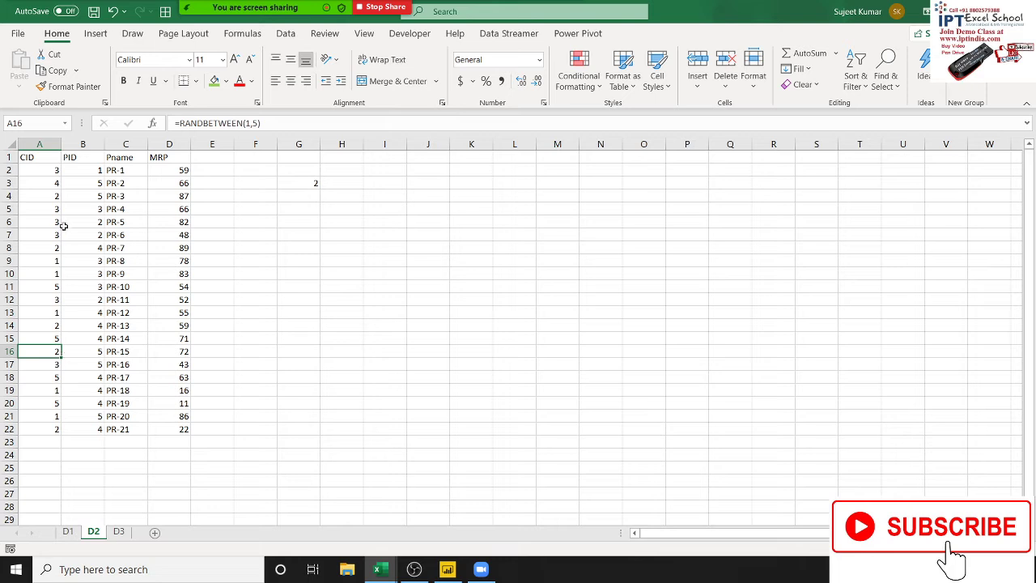
{"action": "left_click_drag", "start_coordinate": [49, 208], "coordinate": [180, 209]}
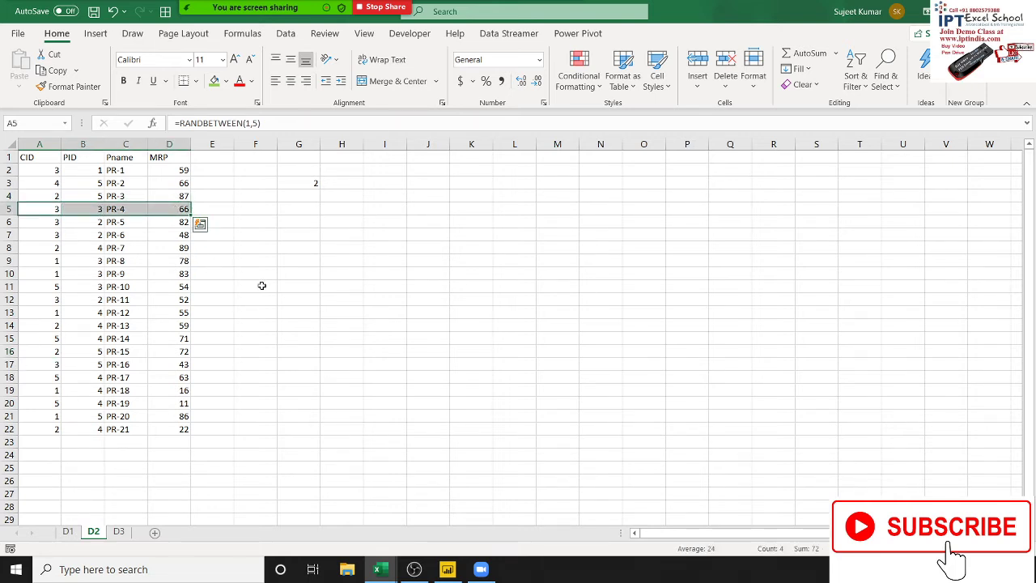
{"action": "key", "text": "alt+Tab"}
{"action": "key", "text": "alt+Tab"}
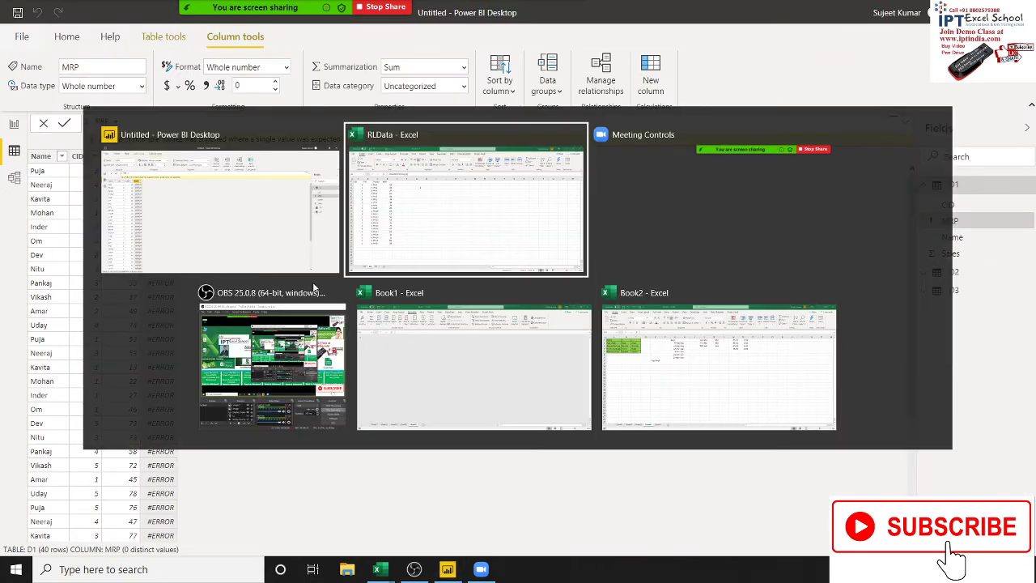
- Begin the MRP formula as MAXX(FILTER(D2, in Power BI Desktop
{"action": "key", "text": "alt+shift+Tab"}
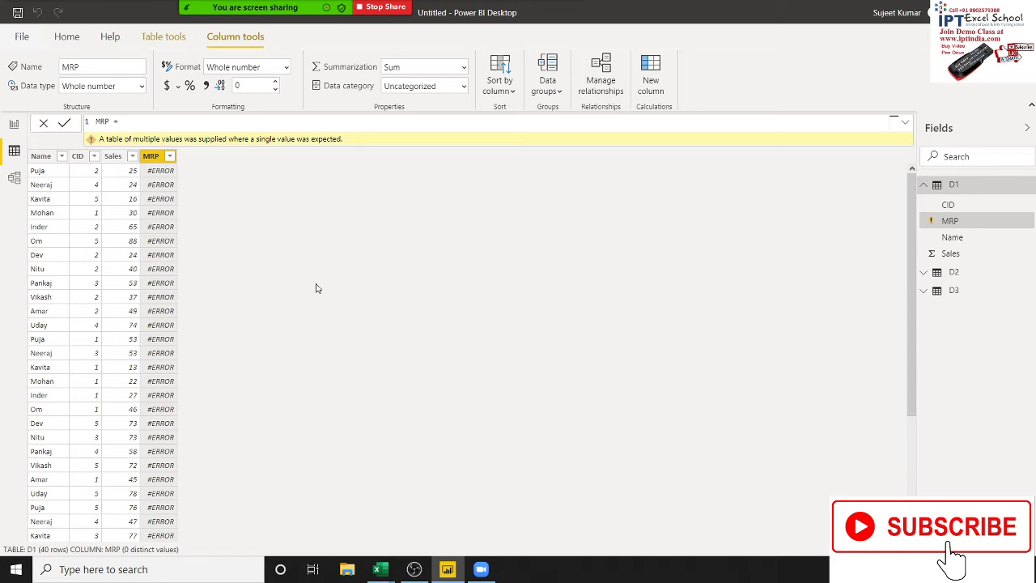
{"action": "type", "text": "max"}
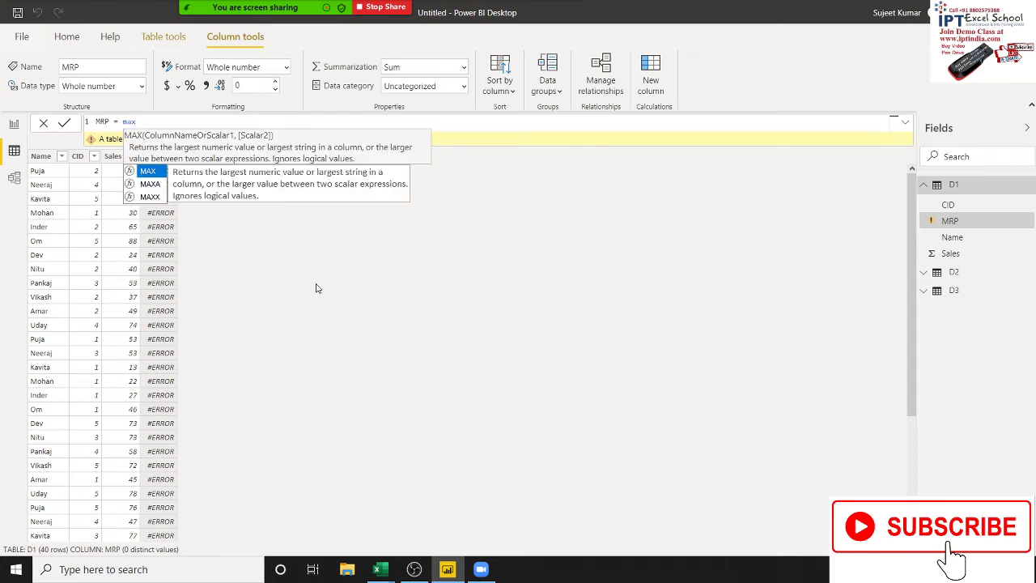
{"action": "key", "text": "Down"}
{"action": "key", "text": "Down"}
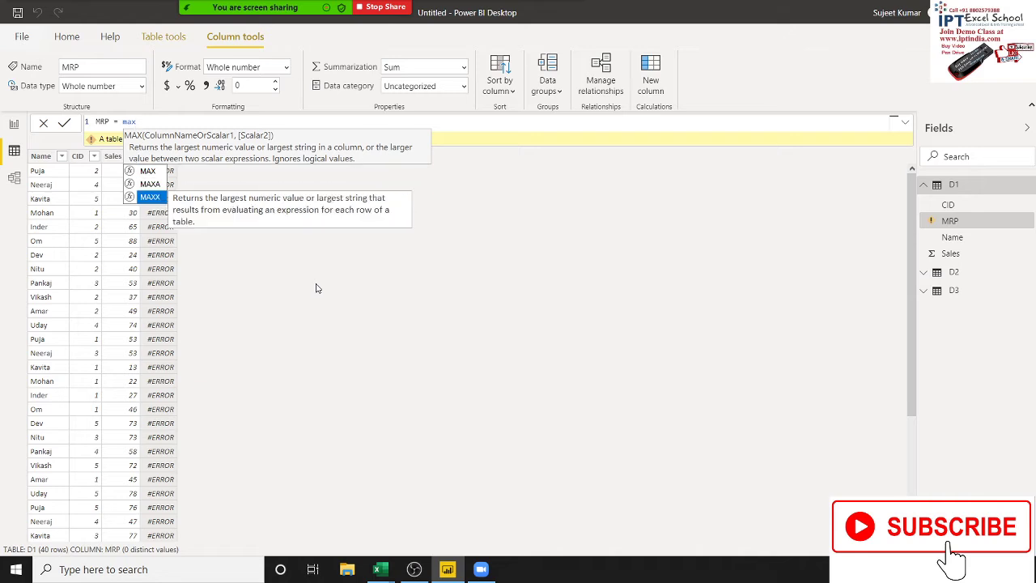
{"action": "key", "text": "Tab"}
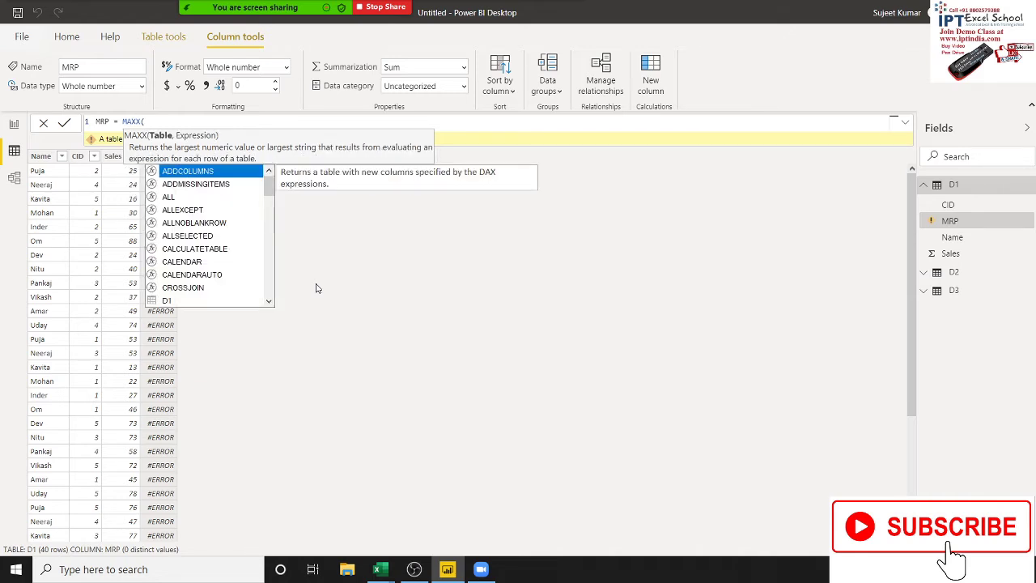
{"action": "key", "text": "Down"}
{"action": "key", "text": "Down"}
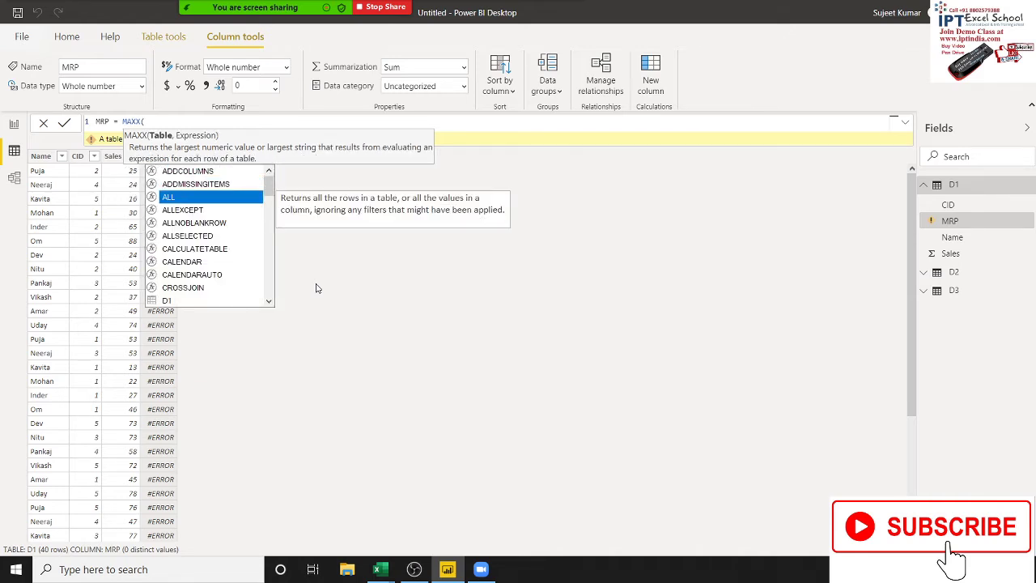
{"action": "key", "text": "Down"}
{"action": "key", "text": "Down"}
{"action": "key", "text": "Down"}
{"action": "key", "text": "Down"}
{"action": "key", "text": "Down"}
{"action": "key", "text": "Down"}
{"action": "key", "text": "Down"}
{"action": "key", "text": "Down"}
{"action": "key", "text": "Down"}
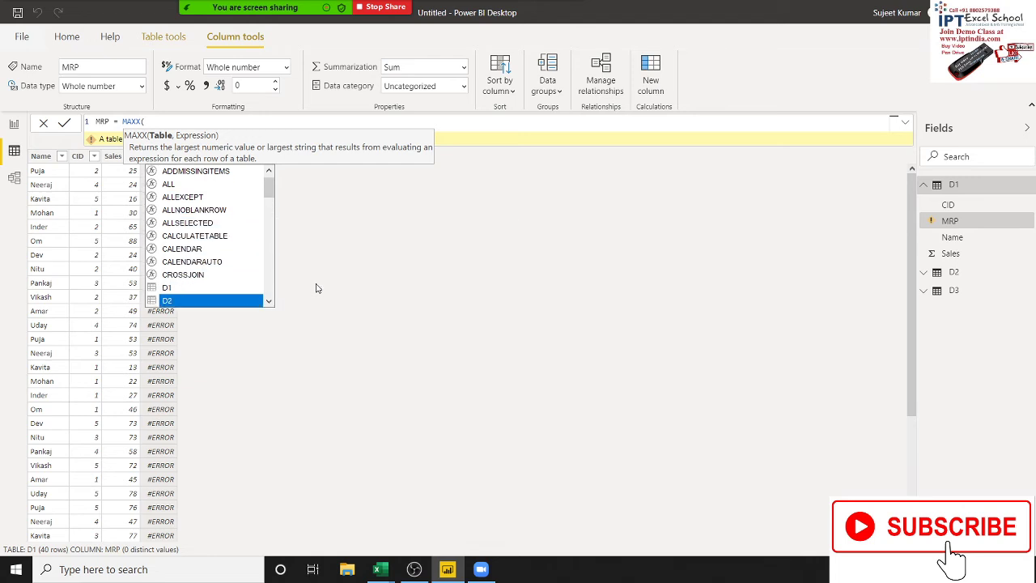
{"action": "key", "text": "Tab"}
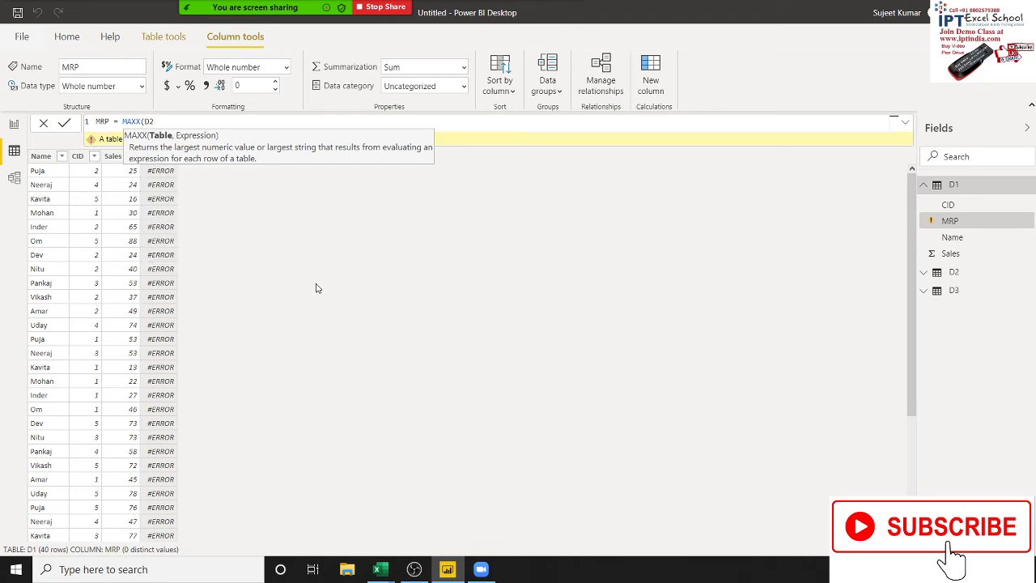
{"action": "key", "text": "BackSpace"}
{"action": "key", "text": "BackSpace"}
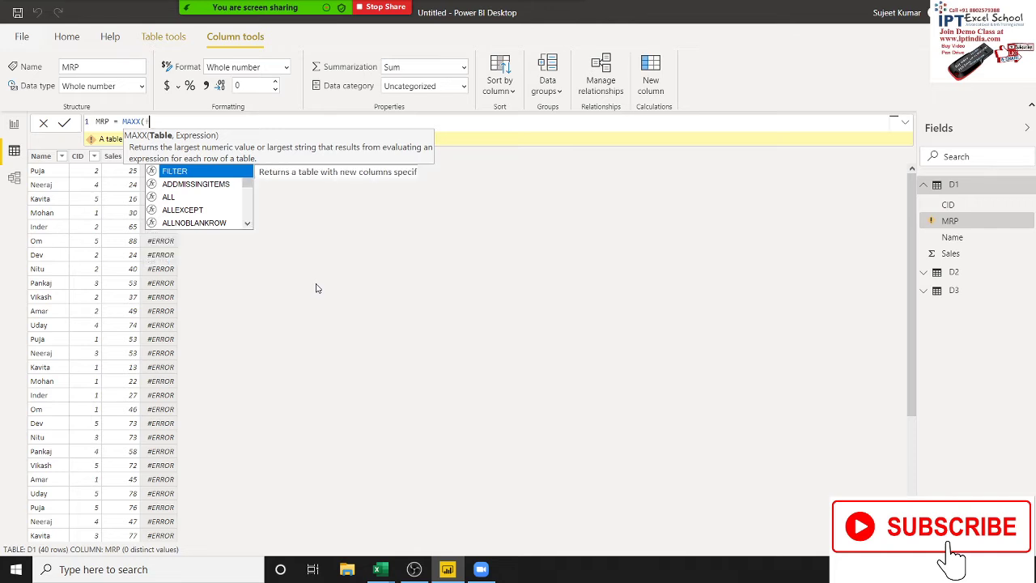
{"action": "type", "text": "fil"}
{"action": "key", "text": "Tab"}
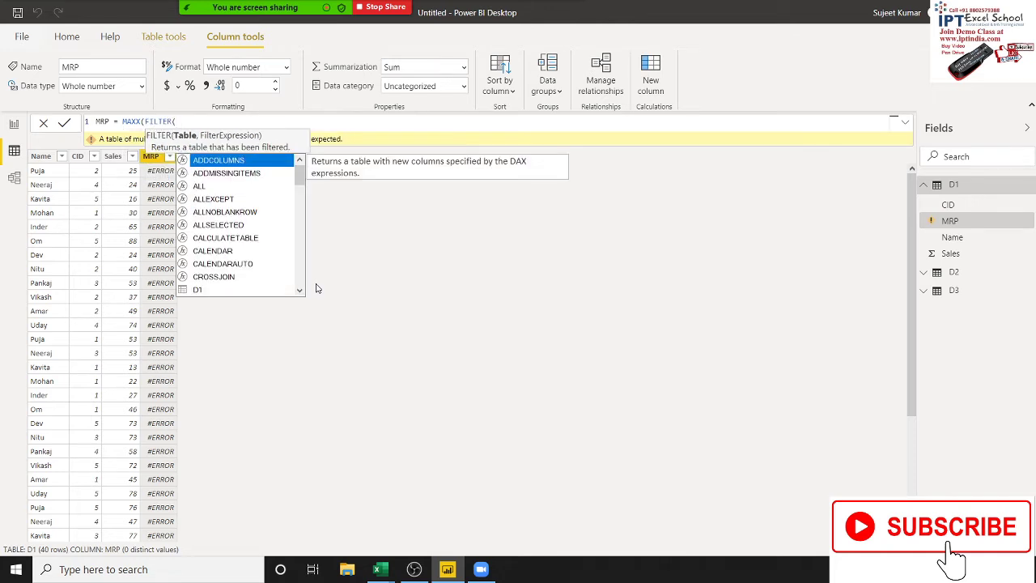
{"action": "key", "text": "Down"}
{"action": "key", "text": "Down"}
{"action": "key", "text": "Down"}
{"action": "key", "text": "Down"}
{"action": "key", "text": "Down"}
{"action": "key", "text": "Down"}
{"action": "key", "text": "Down"}
{"action": "key", "text": "Down"}
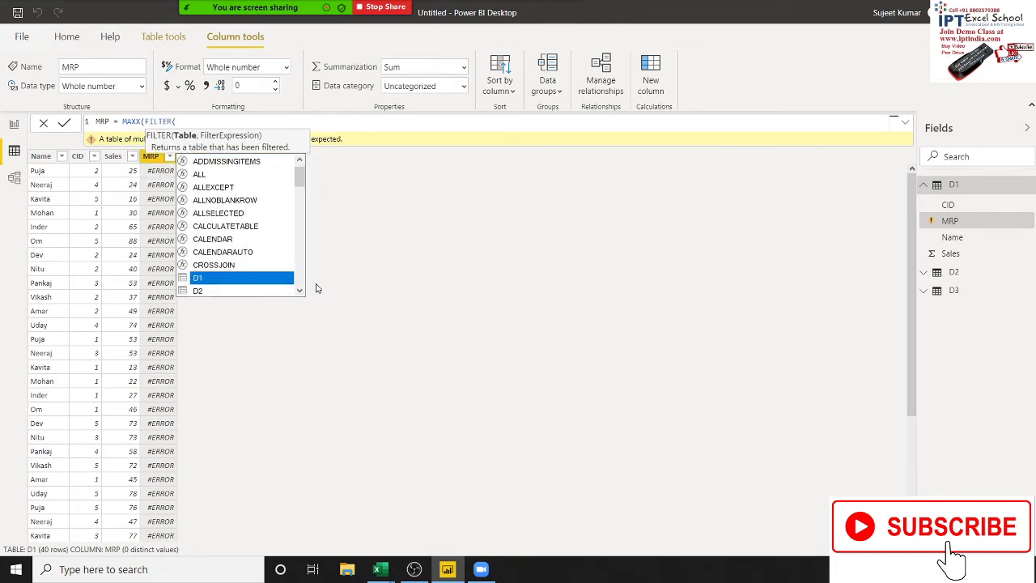
{"action": "key", "text": "Down"}
{"action": "key", "text": "Down"}
{"action": "key", "text": "Down"}
{"action": "key", "text": "Up"}
{"action": "key", "text": "Up"}
{"action": "key", "text": "Up"}
{"action": "key", "text": "Tab"}
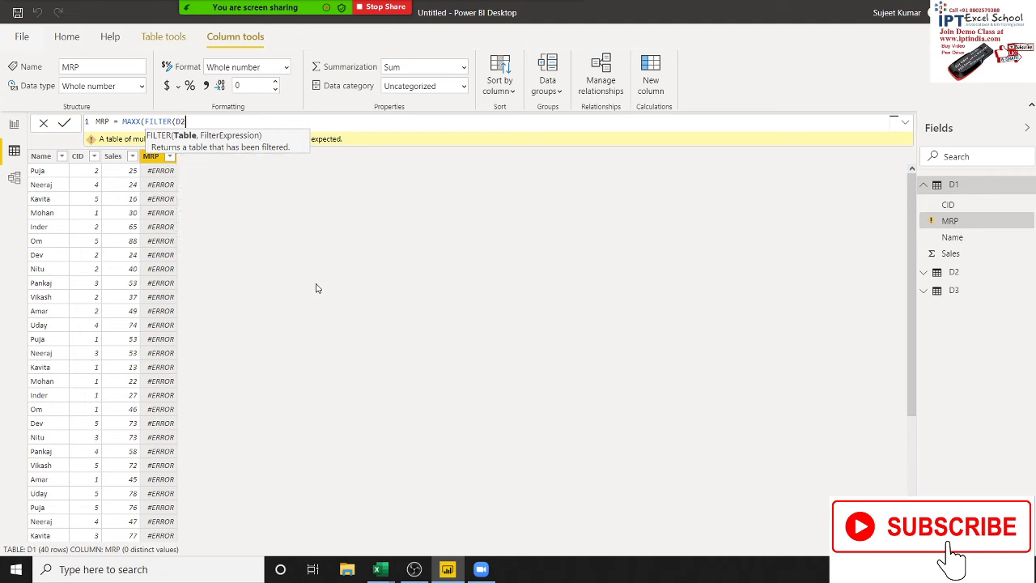
- Add the filter condition D2[CID]=D1[CID] and D2[MRP] as the value to maximise
{"action": "type", "text": ","}
{"action": "type", "text": "d"}
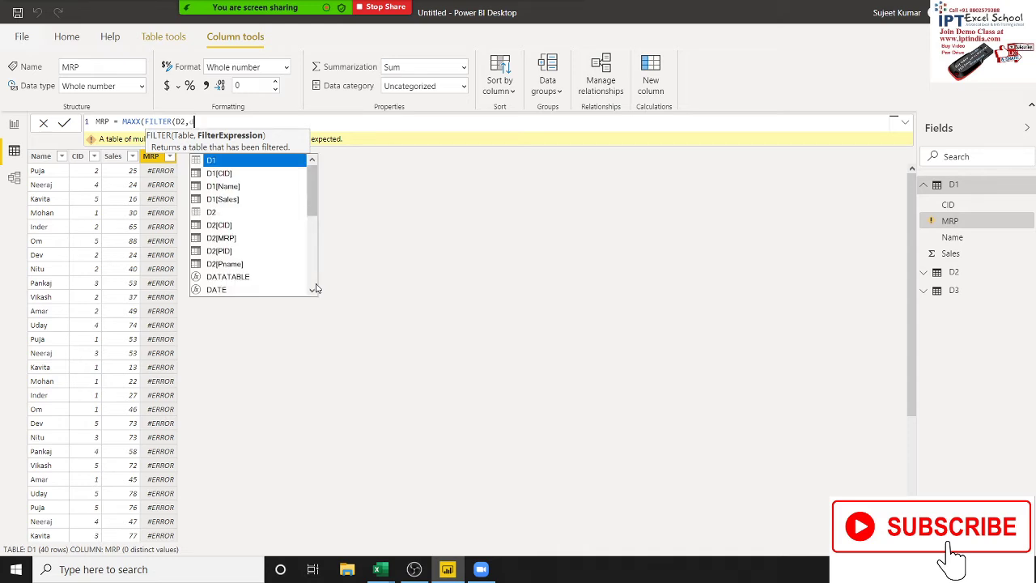
{"action": "key", "text": "Down"}
{"action": "key", "text": "Down"}
{"action": "key", "text": "Down"}
{"action": "key", "text": "Down"}
{"action": "key", "text": "Down"}
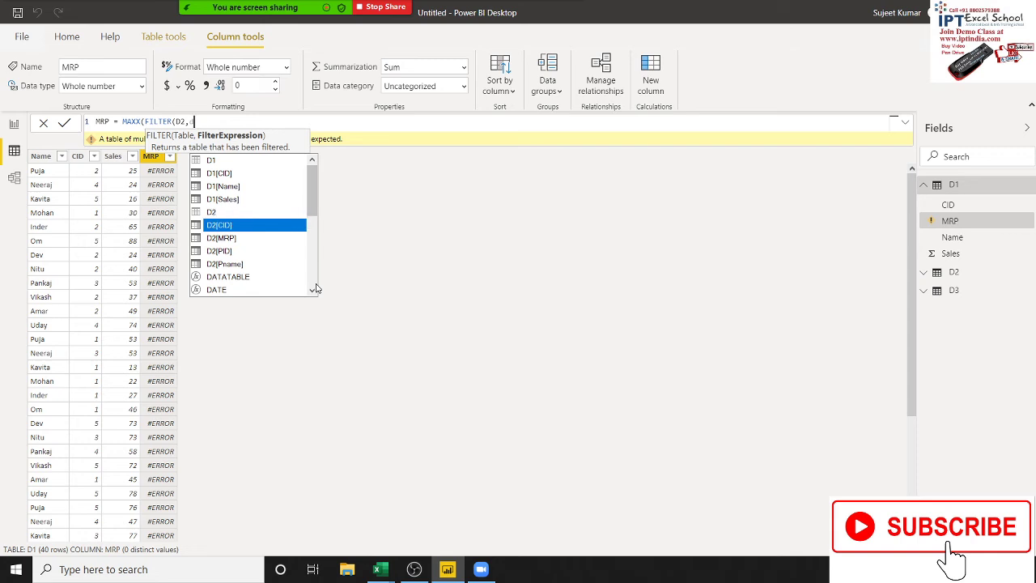
{"action": "key", "text": "Tab"}
{"action": "type", "text": "="}
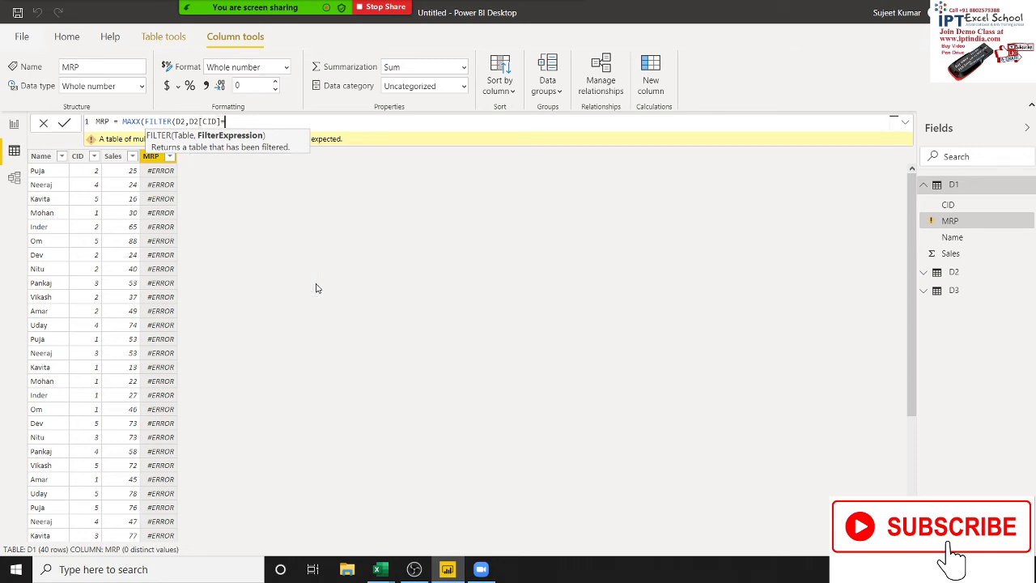
{"action": "type", "text": "d1"}
{"action": "key", "text": "Down"}
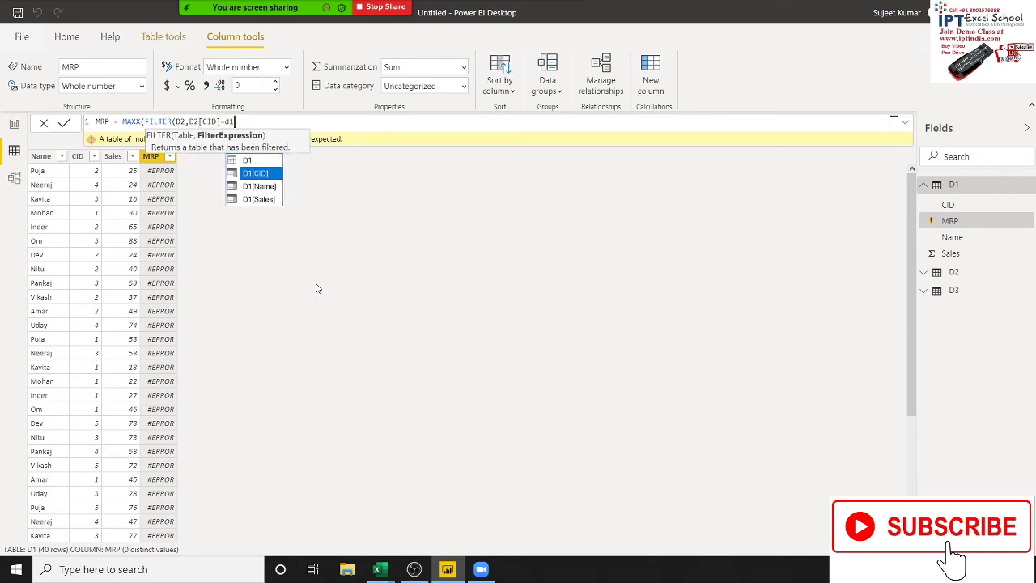
{"action": "key", "text": "Tab"}
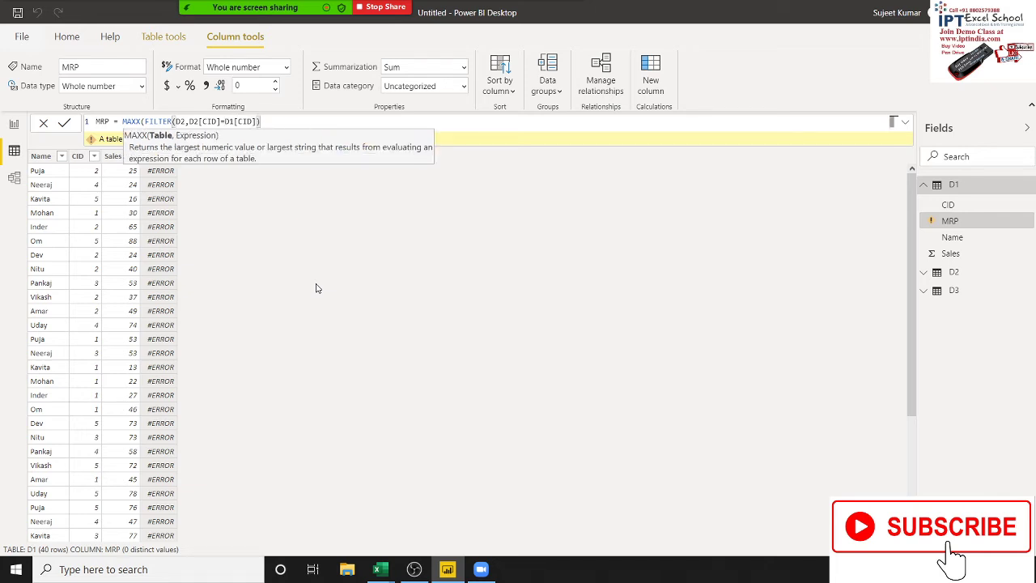
{"action": "type", "text": ","}
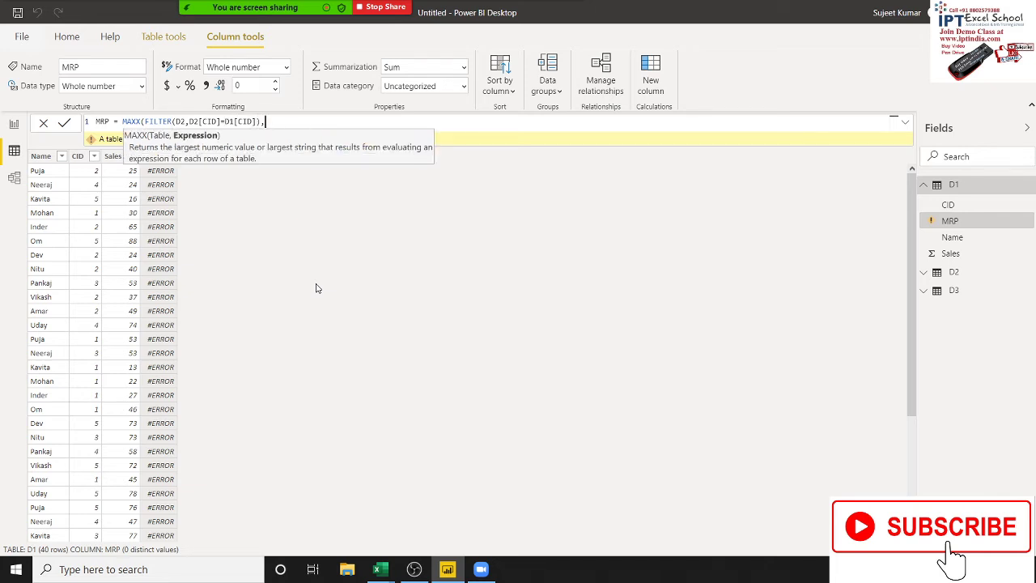
{"action": "type", "text": "mr"}
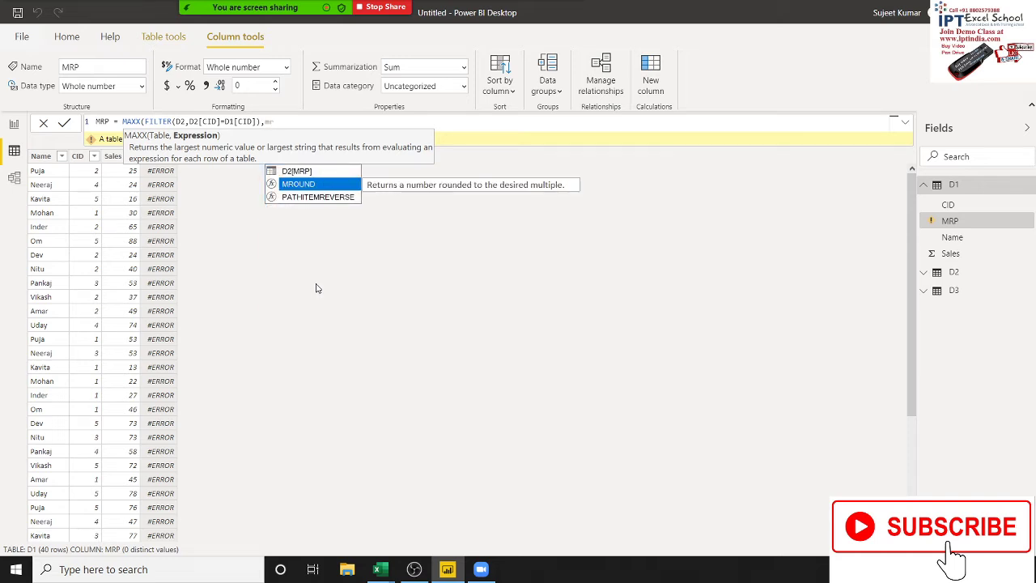
{"action": "key", "text": "Up"}
{"action": "key", "text": "Tab"}
- Close and commit the MAXX formula, then glance at the Model and Report views
{"action": "type", "text": ")"}
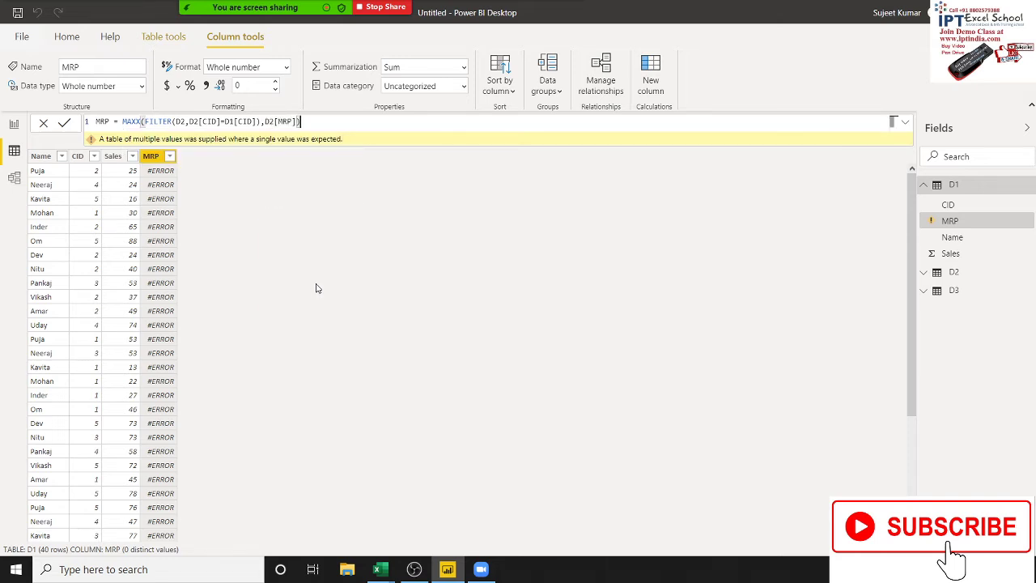
{"action": "key", "text": "Return"}
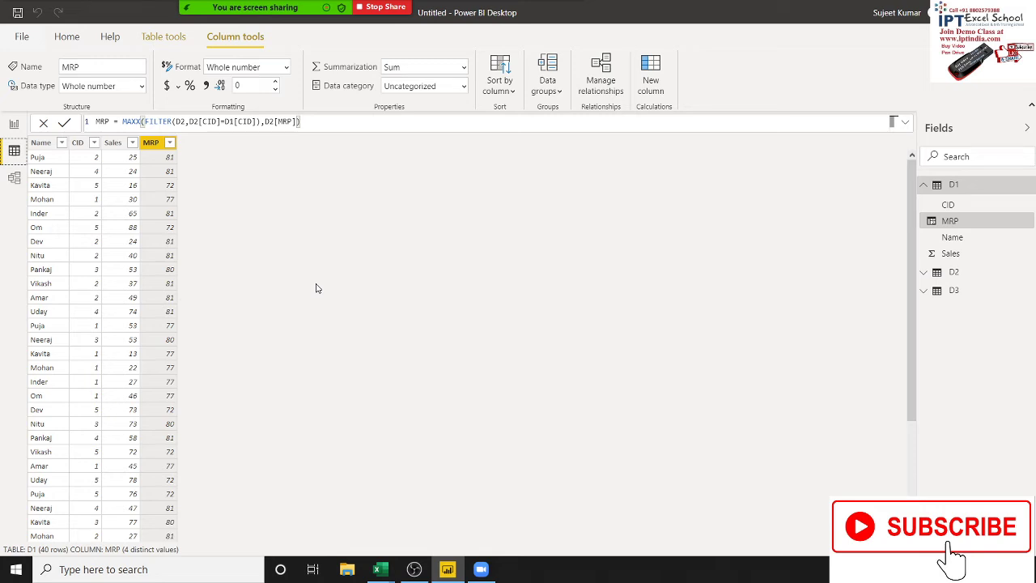
{"action": "left_click", "coordinate": [14, 179]}
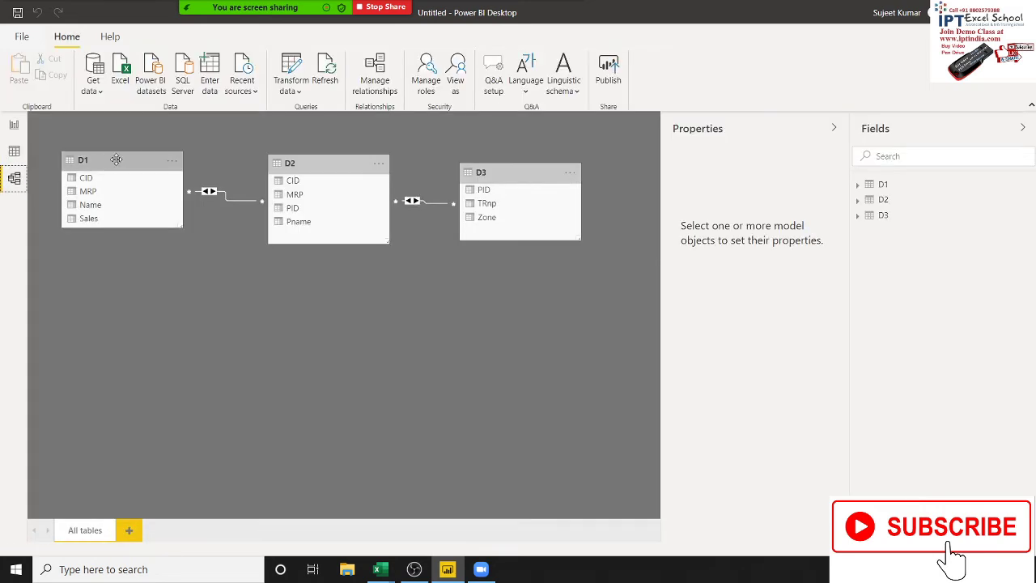
{"action": "left_click", "coordinate": [14, 124]}
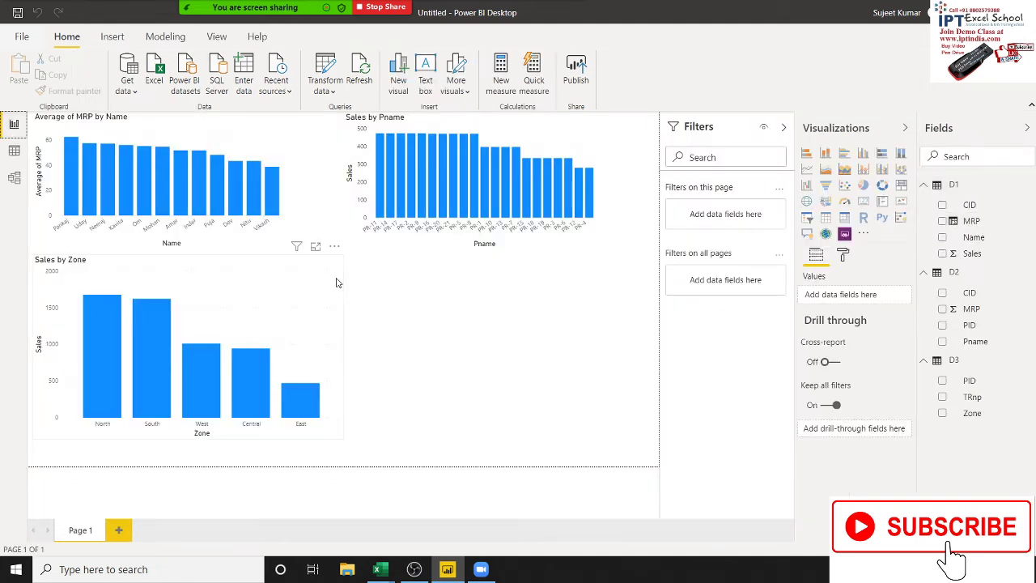
{"action": "left_click", "coordinate": [14, 154]}
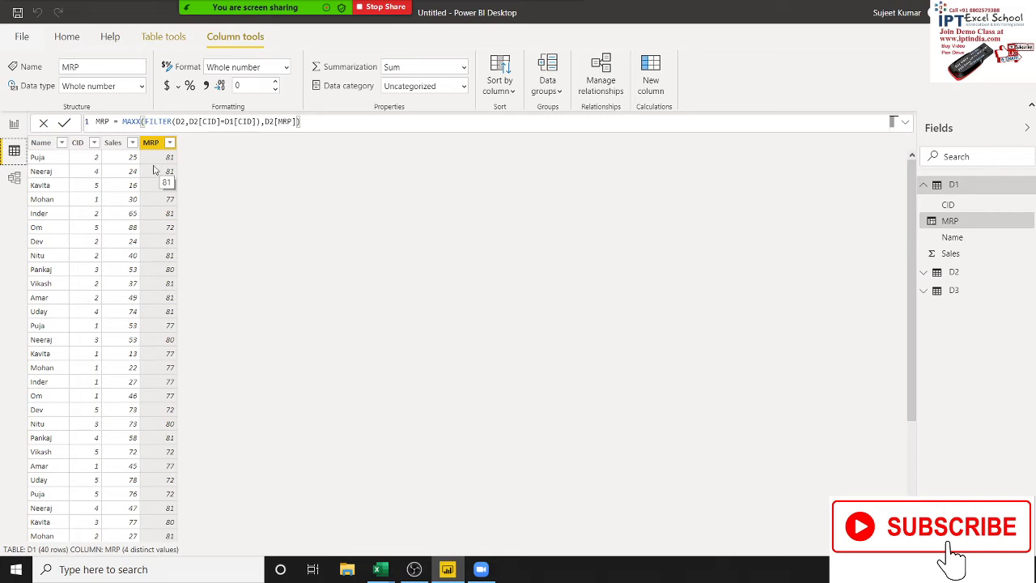
- Verify MRP values such as 81, 77 and 72, then add a new blank D1 column
{"action": "left_click", "coordinate": [161, 172]}
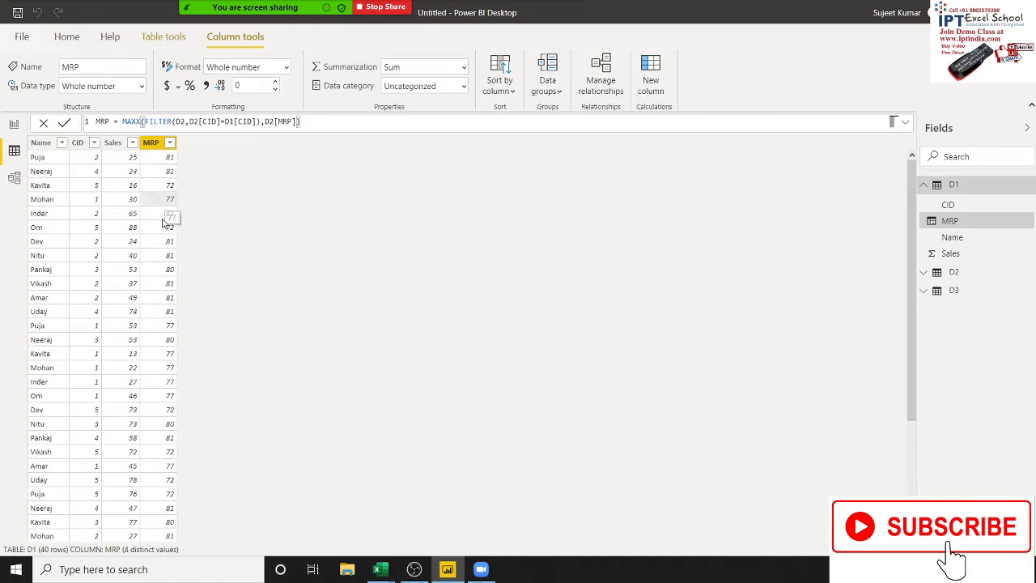
{"action": "left_click", "coordinate": [163, 255]}
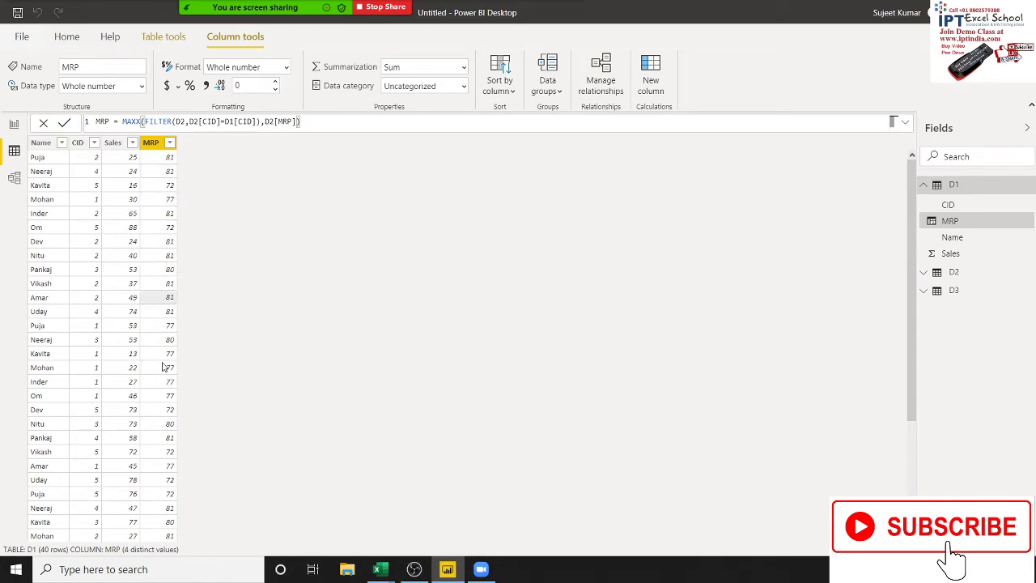
{"action": "left_click", "coordinate": [156, 145]}
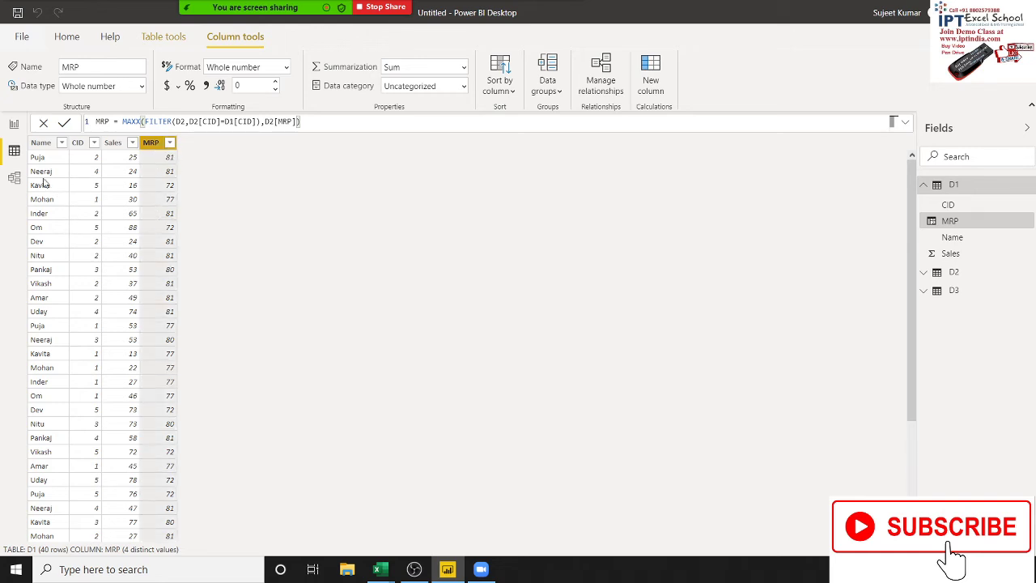
{"action": "left_click", "coordinate": [160, 188]}
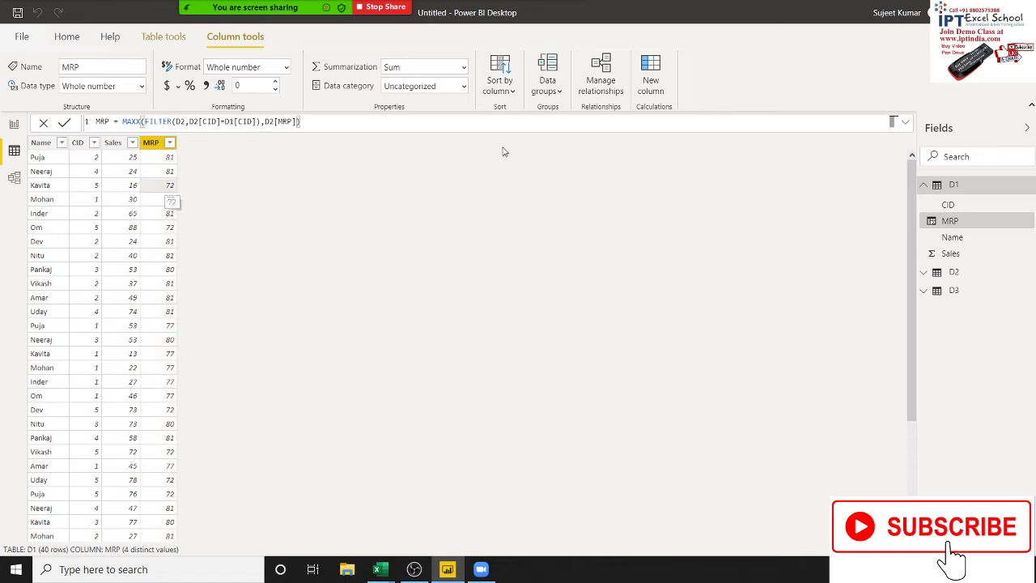
{"action": "left_click", "coordinate": [660, 88]}
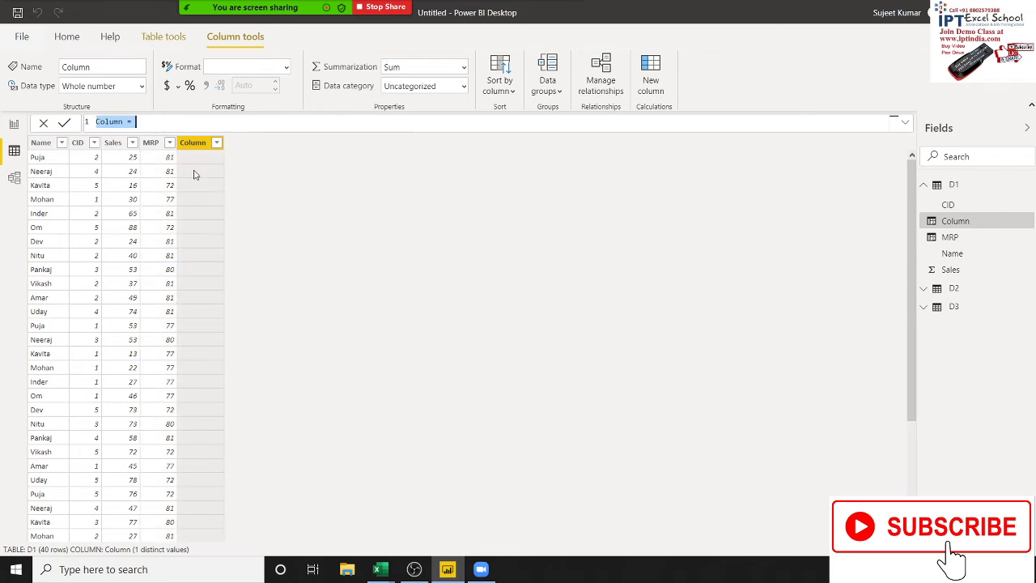
- Define the new column as PName = RELATED(D2[Pname]) and select it to see its error
{"action": "double_click", "coordinate": [123, 123]}
{"action": "type", "text": "P"}
{"action": "type", "text": "Name = "}
{"action": "type", "text": "re"}
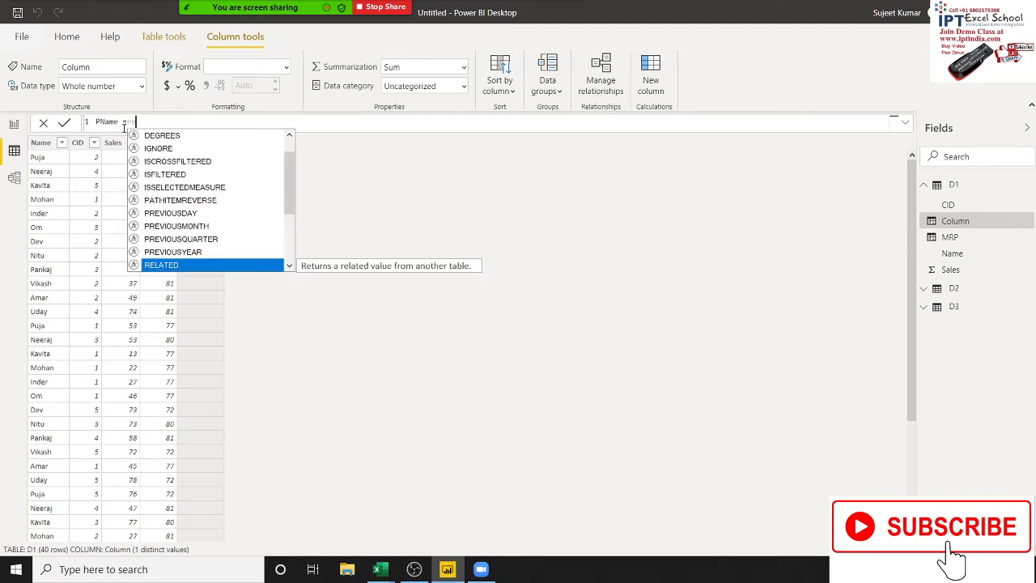
{"action": "key", "text": "Tab"}
{"action": "key", "text": "Down"}
{"action": "key", "text": "Down"}
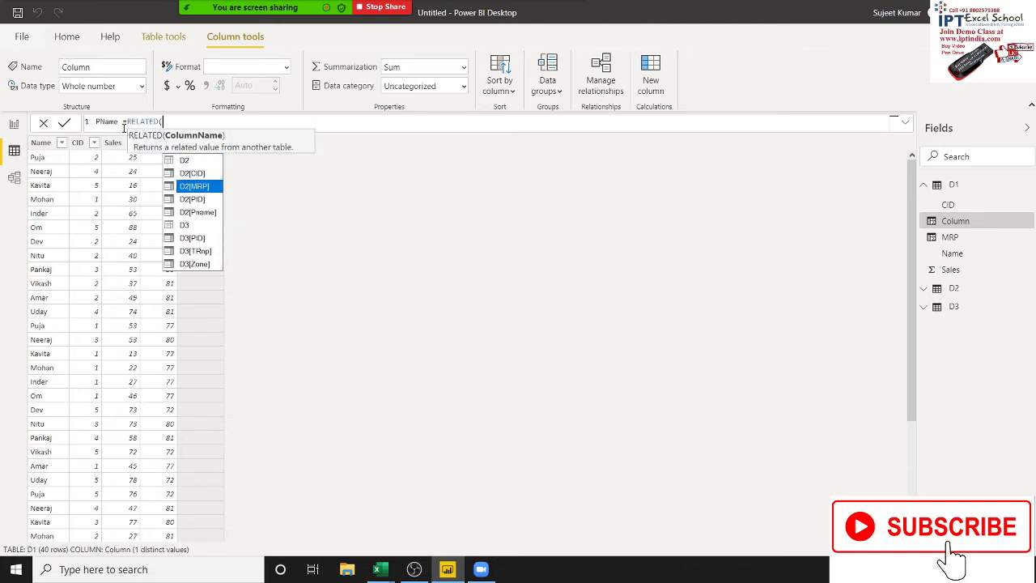
{"action": "key", "text": "Down"}
{"action": "key", "text": "Down"}
{"action": "key", "text": "Tab"}
{"action": "type", "text": ")"}
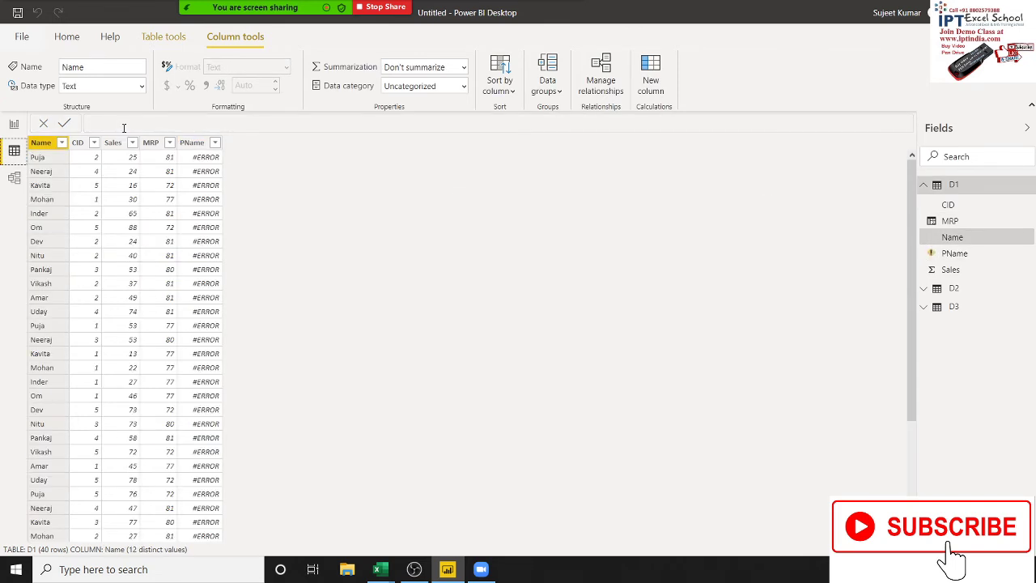
{"action": "left_click", "coordinate": [204, 164]}
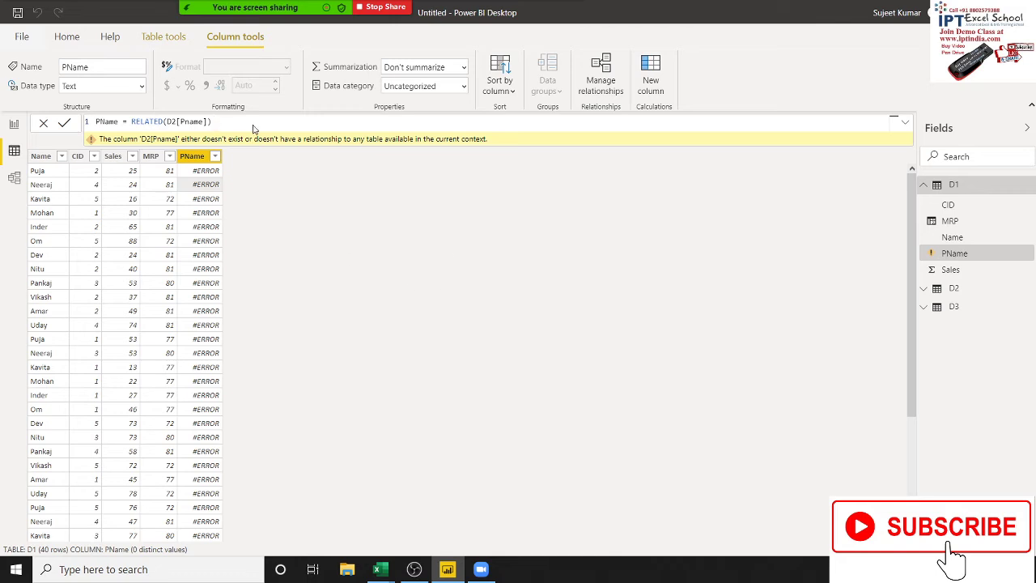
- Create a new calculated table under Table tools and name it PN
{"action": "left_click", "coordinate": [77, 39]}
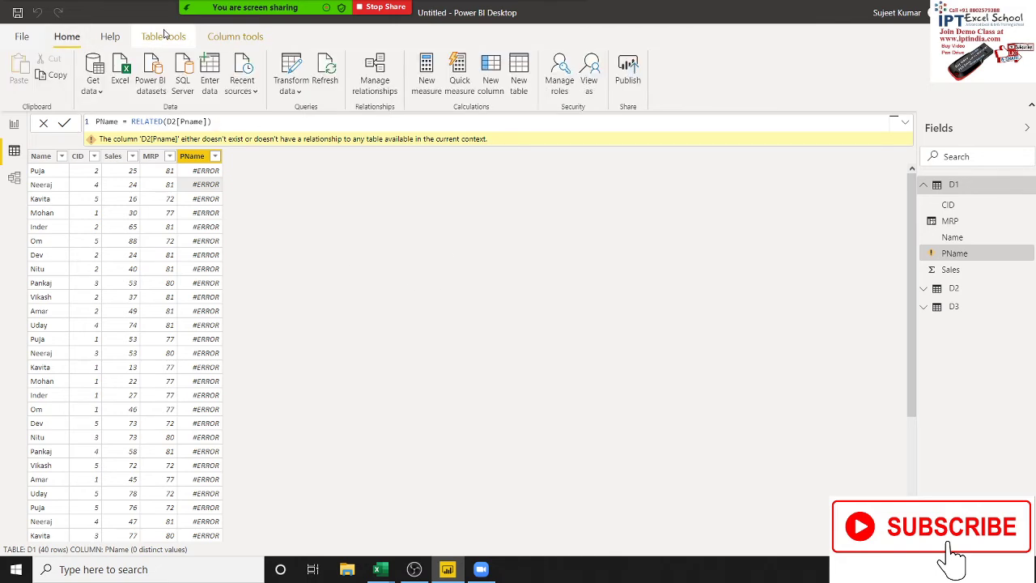
{"action": "left_click", "coordinate": [165, 37]}
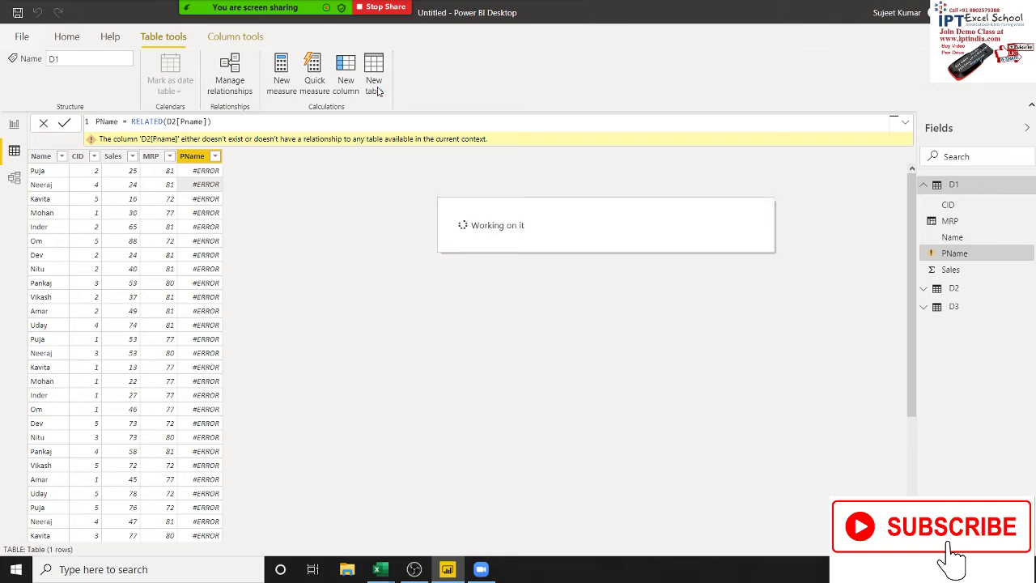
{"action": "double_click", "coordinate": [104, 123]}
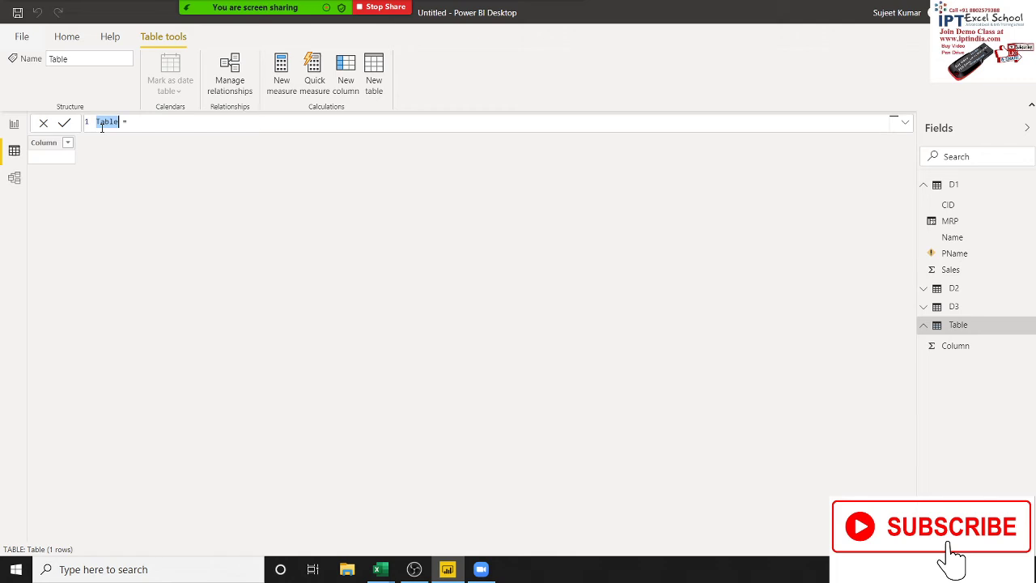
{"action": "type", "text": "PNAme"}
{"action": "key", "text": "BackSpace"}
{"action": "left_click", "coordinate": [147, 126]}
- Define PN as ALL(D2[CID]) and check it lists CID values 1 to 5
{"action": "type", "text": "ALL("}
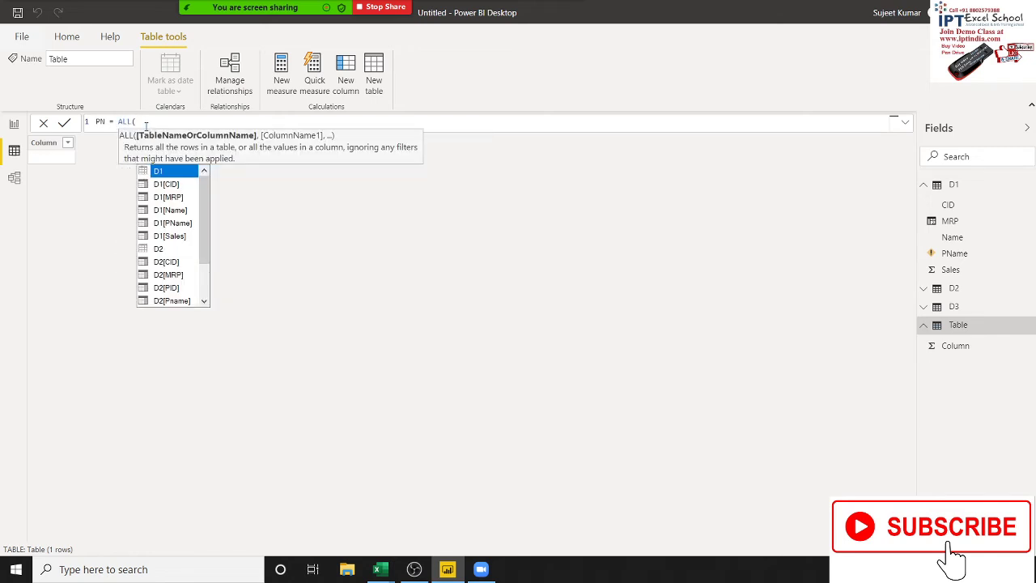
{"action": "key", "text": "Down"}
{"action": "key", "text": "Down"}
{"action": "key", "text": "Down"}
{"action": "key", "text": "Down"}
{"action": "key", "text": "Up"}
{"action": "key", "text": "Up"}
{"action": "key", "text": "Up"}
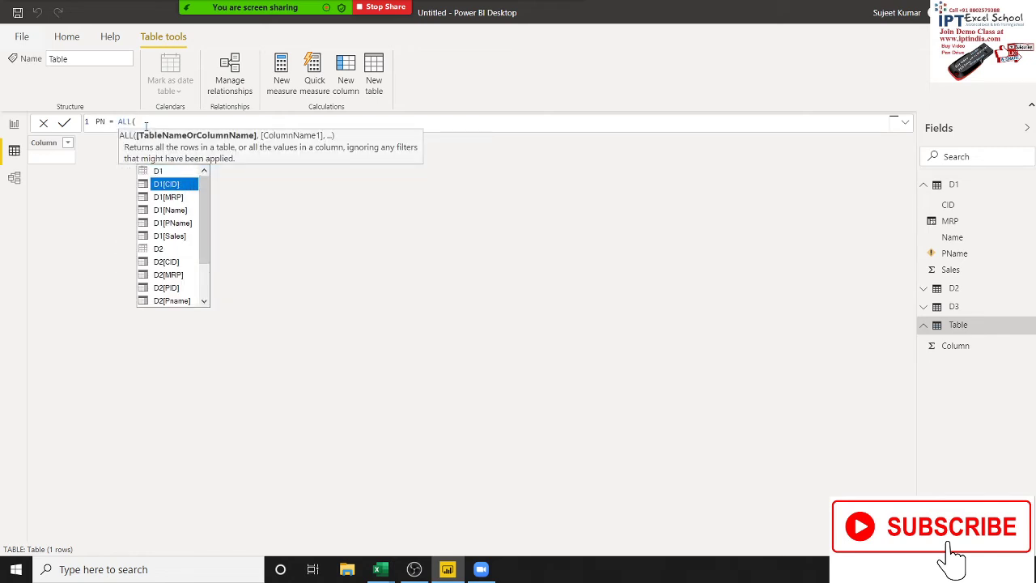
{"action": "key", "text": "Up"}
{"action": "key", "text": "Down"}
{"action": "key", "text": "Down"}
{"action": "key", "text": "Down"}
{"action": "key", "text": "Down"}
{"action": "key", "text": "Down"}
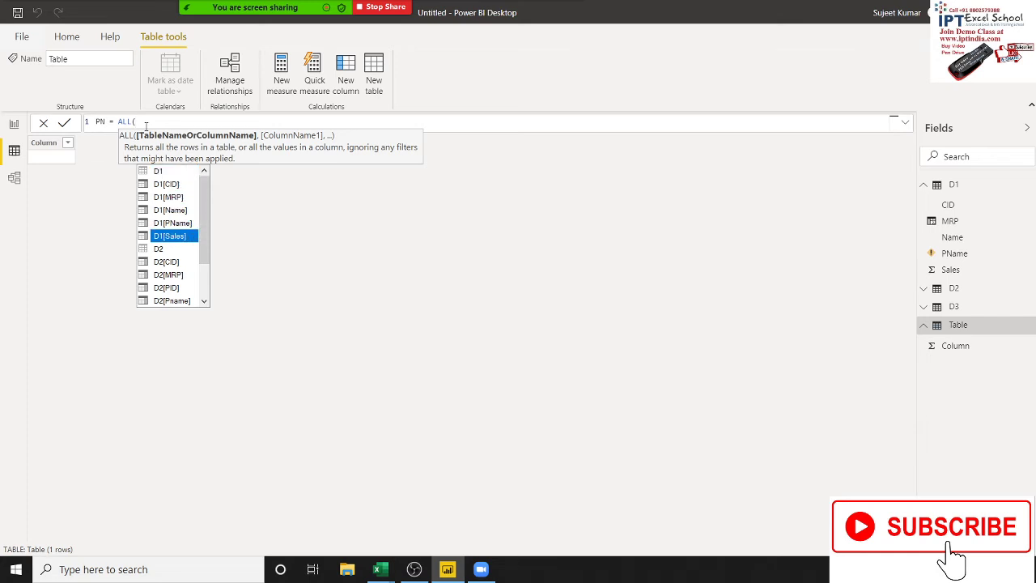
{"action": "key", "text": "Down"}
{"action": "key", "text": "Down"}
{"action": "key", "text": "Tab"}
{"action": "type", "text": ")"}
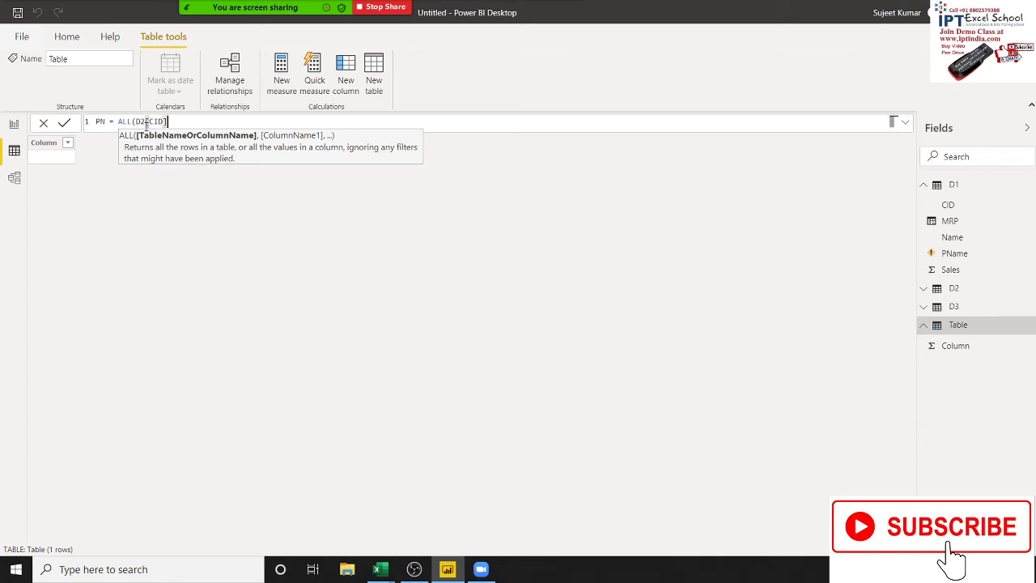
{"action": "type", "text": ")"}
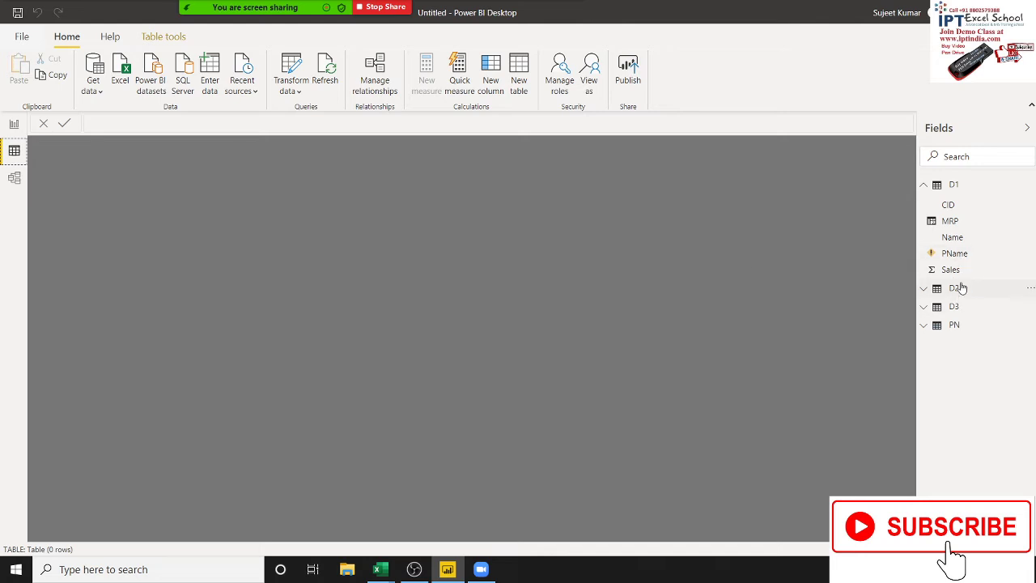
{"action": "left_click", "coordinate": [956, 327]}
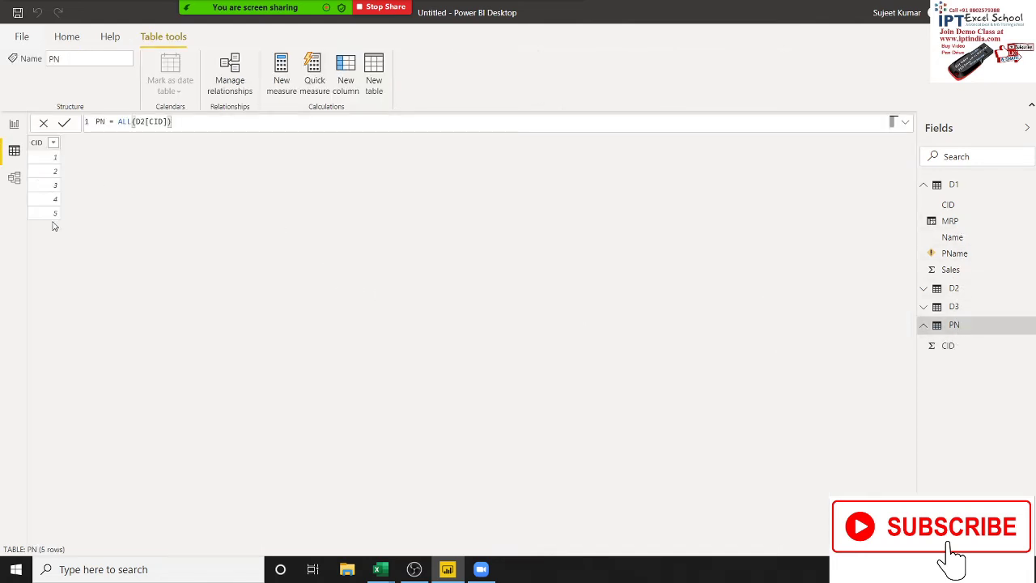
{"action": "left_click", "coordinate": [14, 179]}
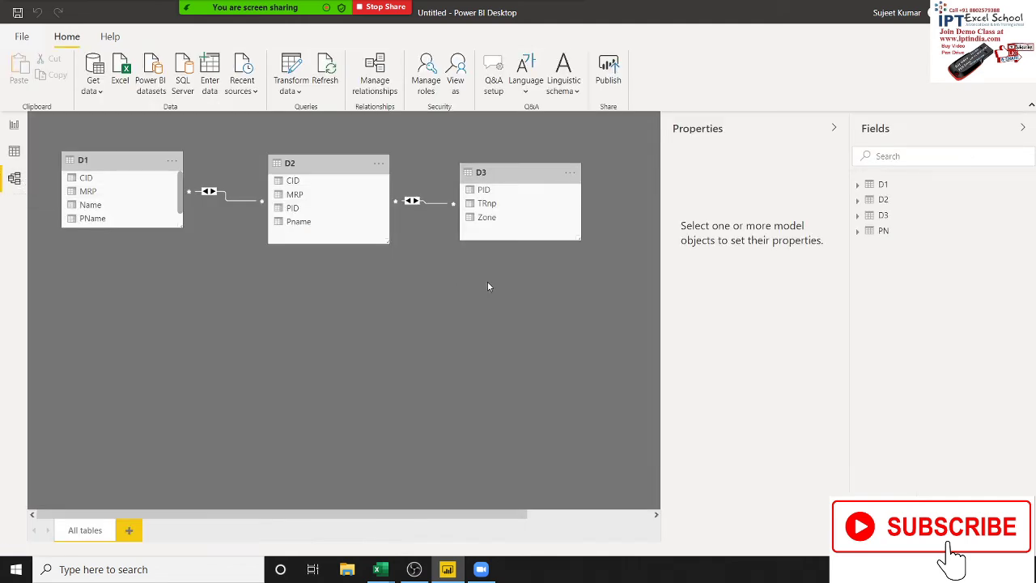
- Roughly reposition the PN, D3 and D2 table cards in the model diagram
{"action": "left_click", "coordinate": [889, 236]}
{"action": "left_click", "coordinate": [859, 233]}
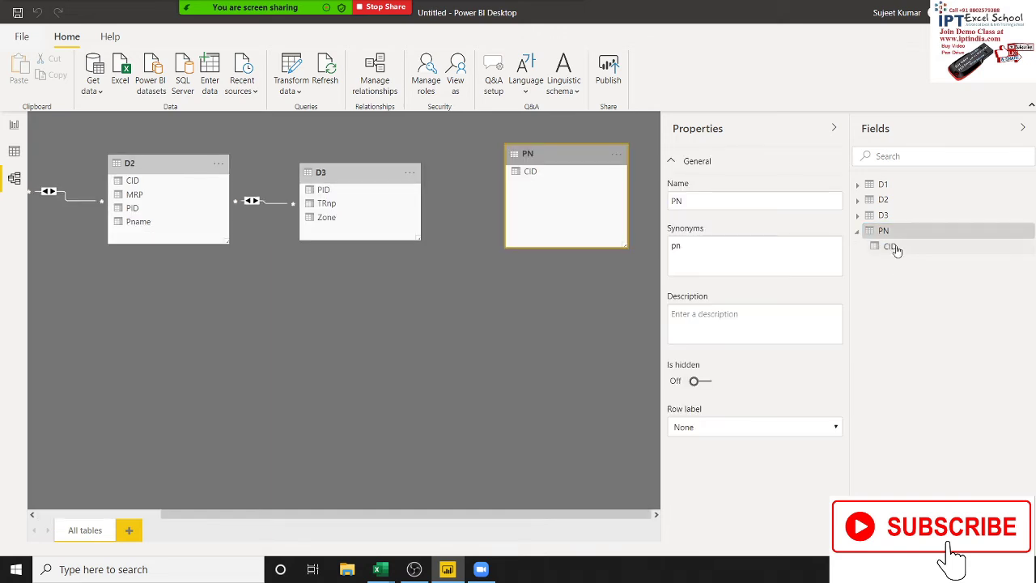
{"action": "left_click_drag", "start_coordinate": [890, 237], "coordinate": [268, 337]}
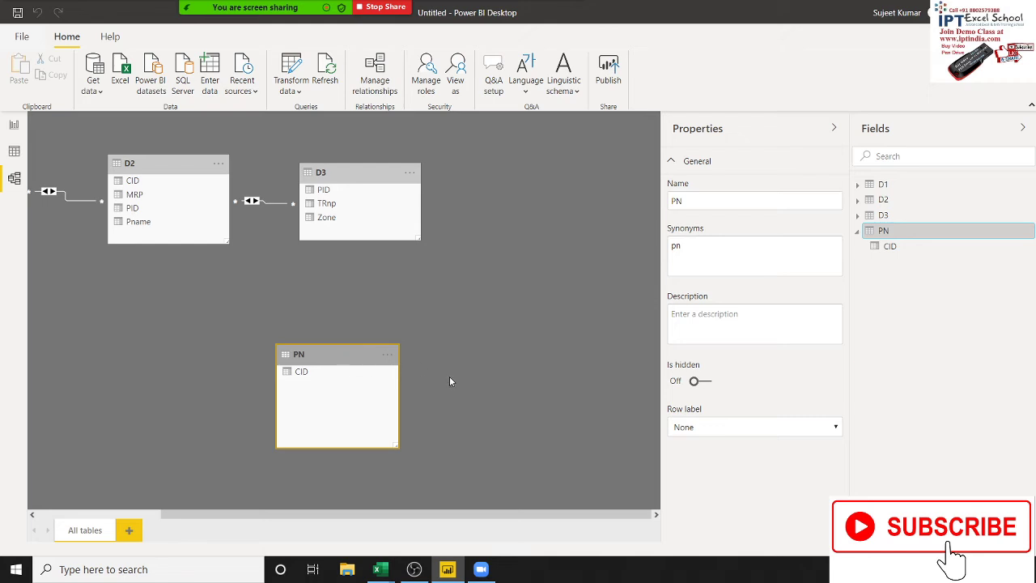
{"action": "left_click", "coordinate": [544, 372]}
{"action": "left_click", "coordinate": [335, 357]}
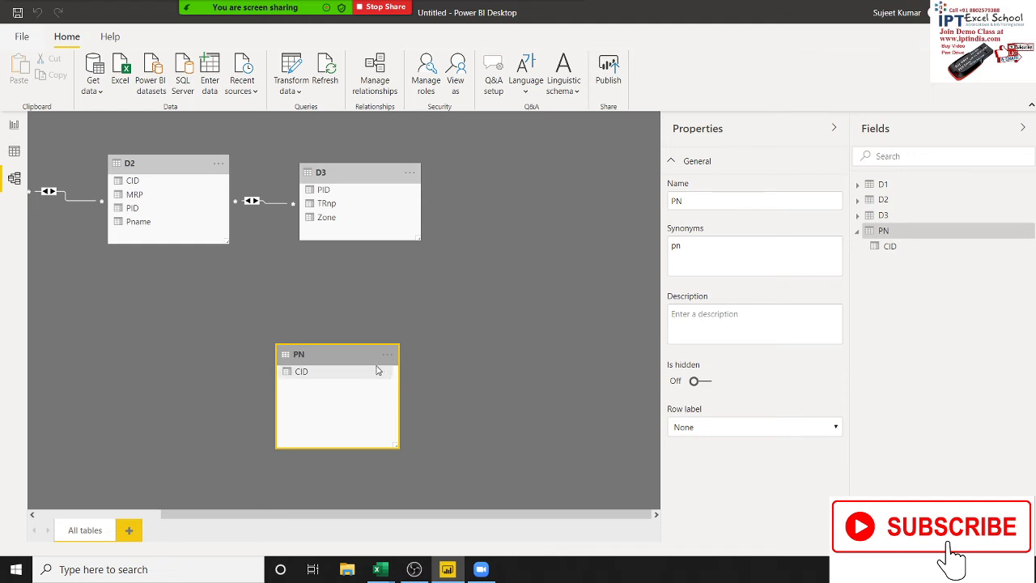
{"action": "mouse_move", "coordinate": [361, 354]}
{"action": "left_mouse_down"}
{"action": "mouse_move", "coordinate": [563, 269]}
{"action": "mouse_move", "coordinate": [551, 343]}
{"action": "left_mouse_up"}
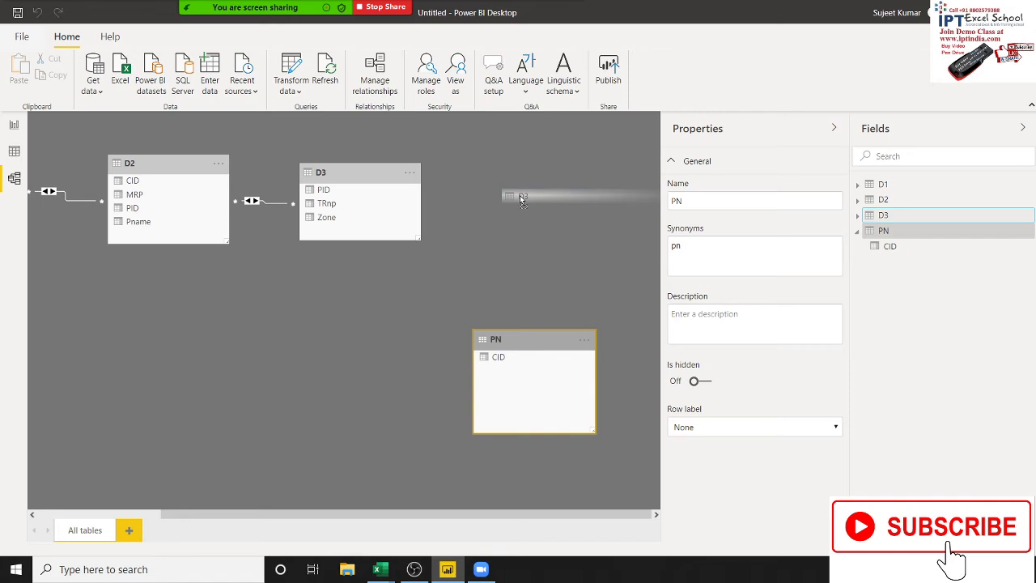
{"action": "left_click_drag", "start_coordinate": [885, 220], "coordinate": [520, 195]}
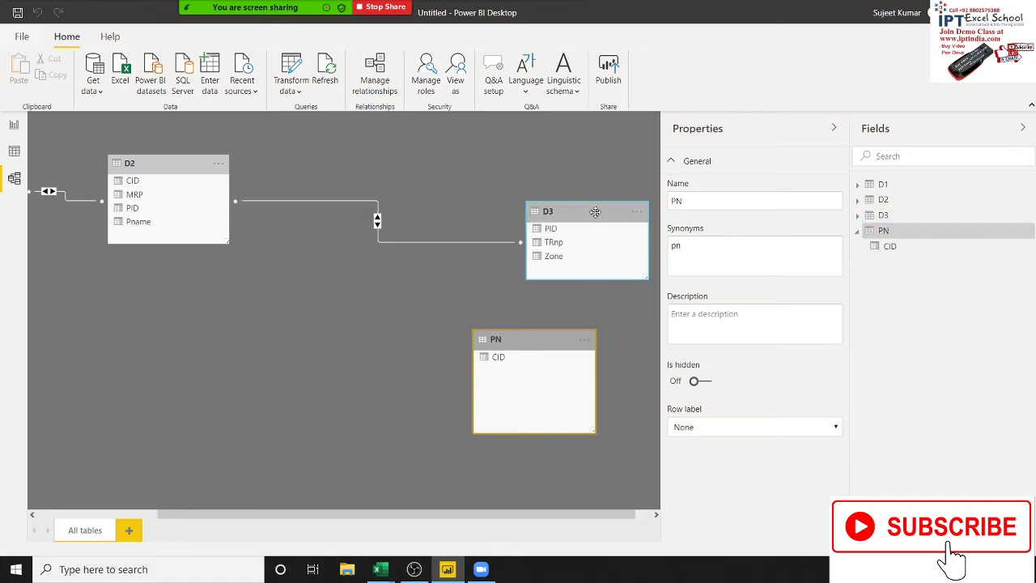
{"action": "left_click_drag", "start_coordinate": [597, 211], "coordinate": [603, 178]}
{"action": "left_click_drag", "start_coordinate": [882, 200], "coordinate": [342, 189]}
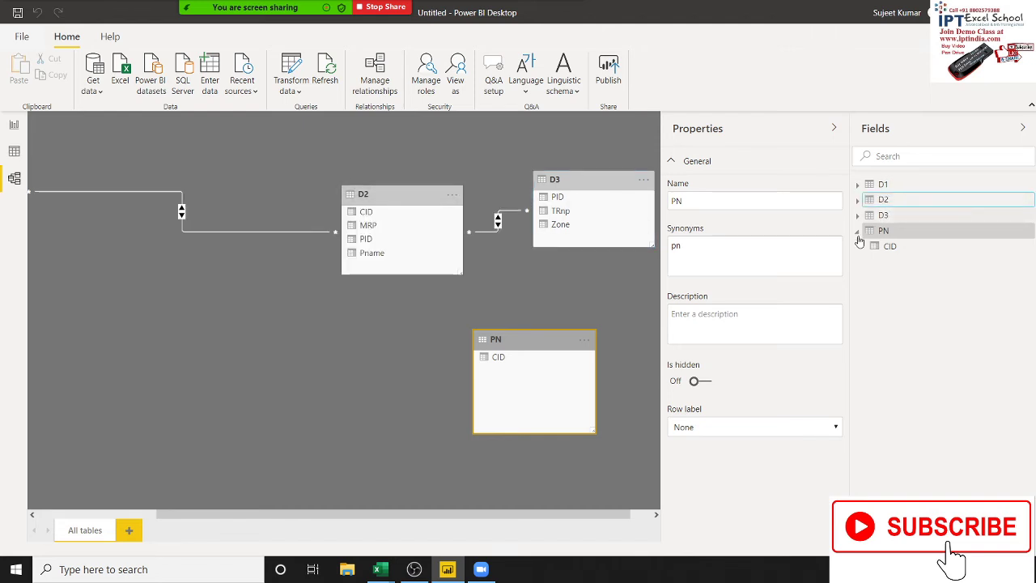
{"action": "left_click", "coordinate": [186, 289]}
- Line up D2 and D3 beside D1 in a row, with PN placed below D2
{"action": "left_click_drag", "start_coordinate": [513, 516], "coordinate": [345, 502]}
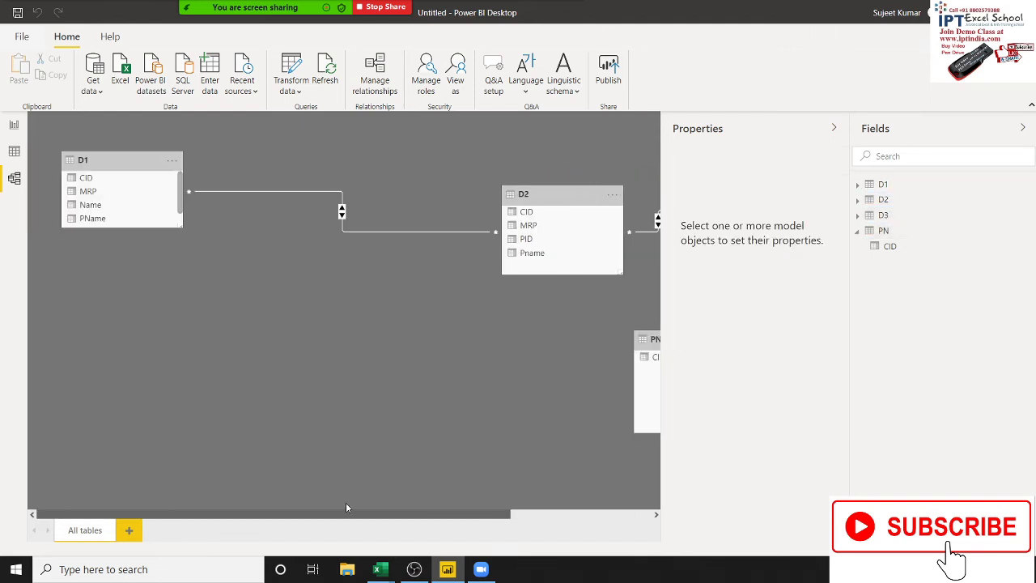
{"action": "left_click_drag", "start_coordinate": [544, 198], "coordinate": [301, 162]}
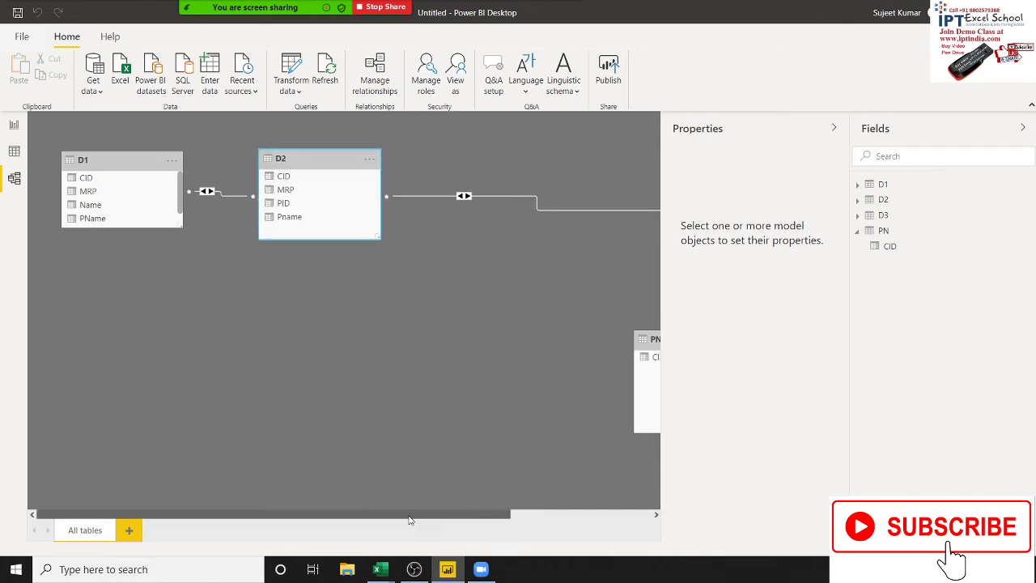
{"action": "left_click_drag", "start_coordinate": [412, 516], "coordinate": [493, 515]}
{"action": "left_click_drag", "start_coordinate": [591, 206], "coordinate": [334, 201]}
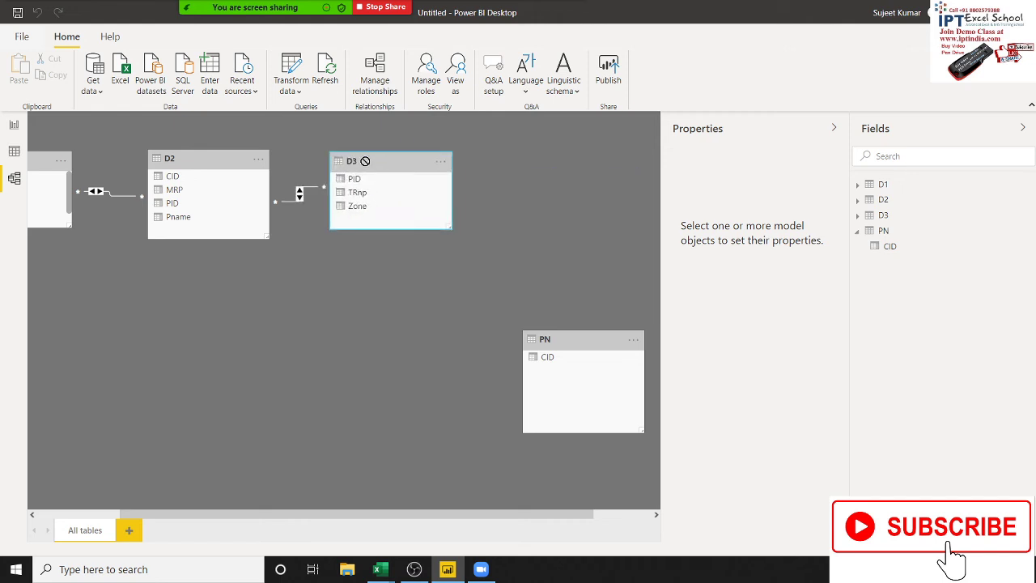
{"action": "left_click_drag", "start_coordinate": [493, 516], "coordinate": [409, 516]}
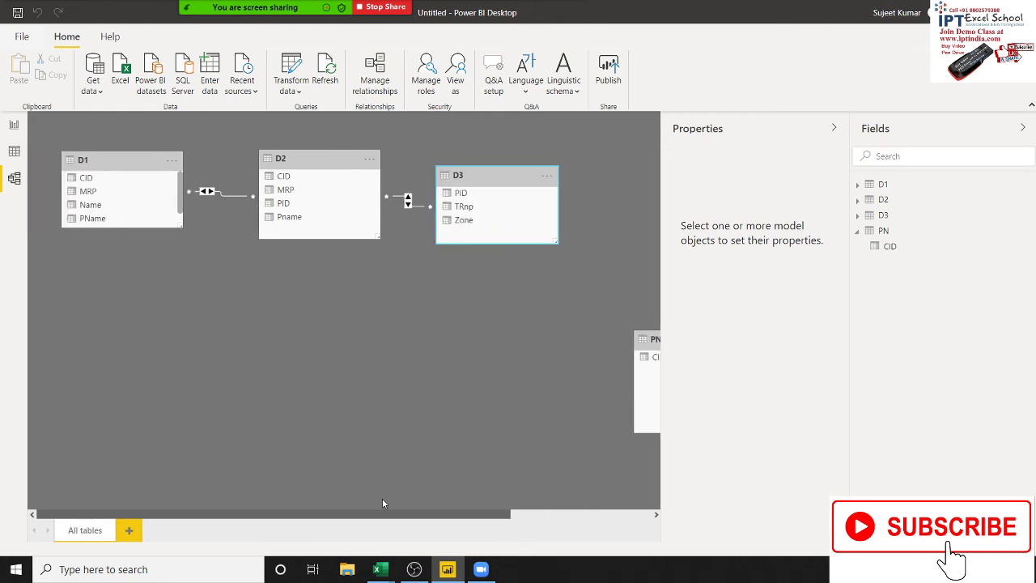
{"action": "left_click_drag", "start_coordinate": [654, 337], "coordinate": [275, 324]}
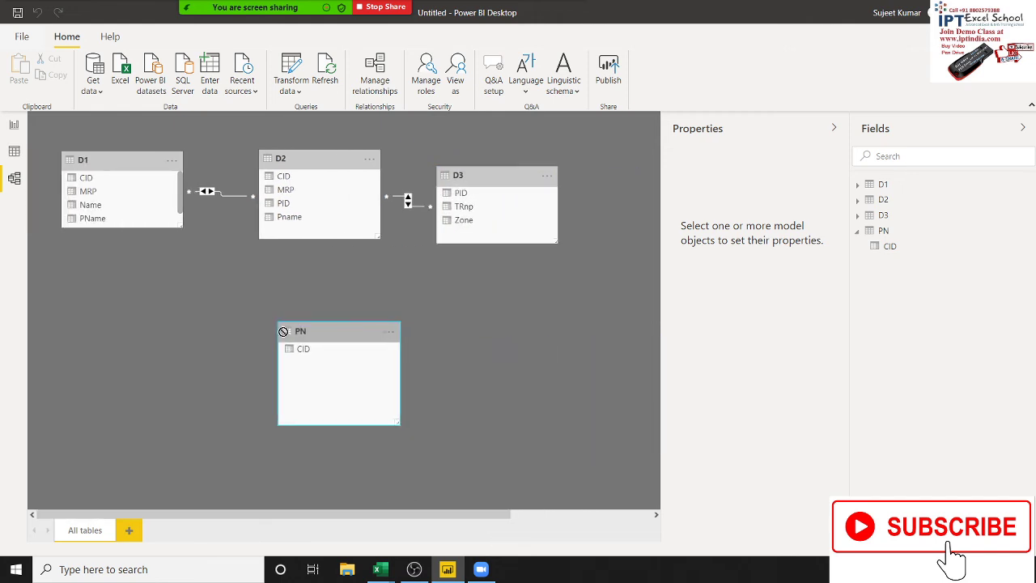
- Relate PN to D2 on CID and return to PN's table data
{"action": "left_click", "coordinate": [284, 345]}
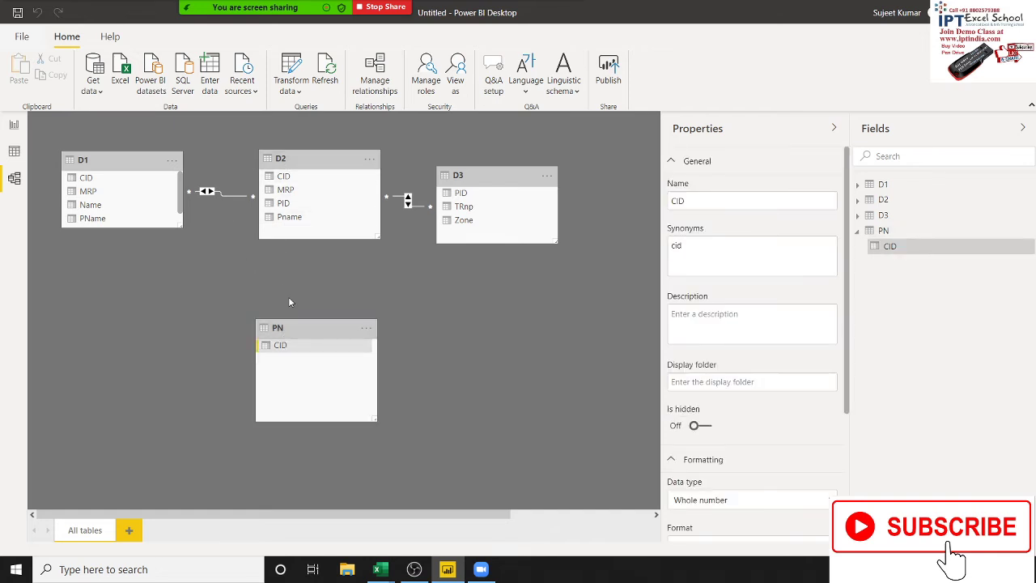
{"action": "left_click_drag", "start_coordinate": [289, 348], "coordinate": [298, 175]}
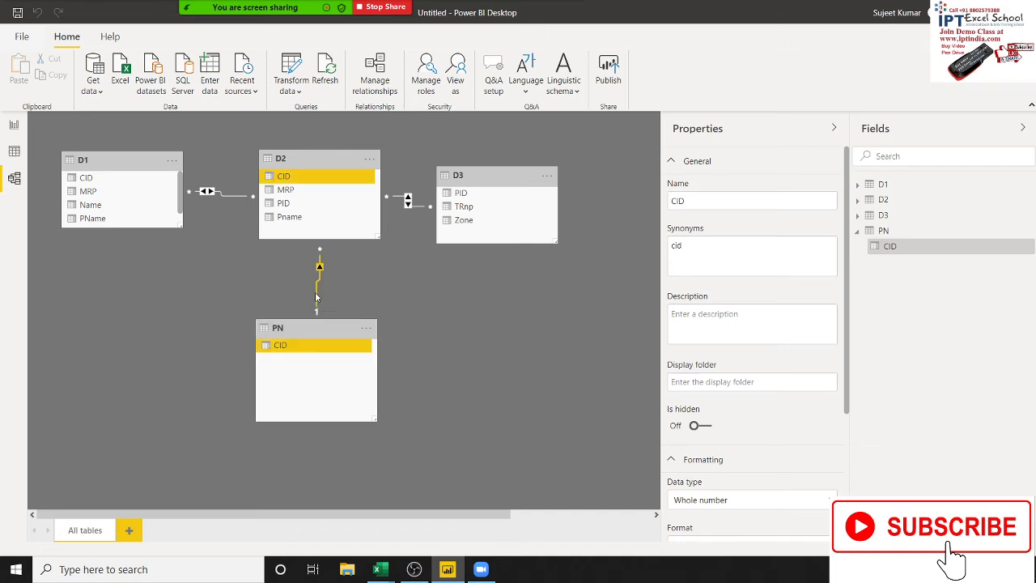
{"action": "left_click", "coordinate": [14, 151]}
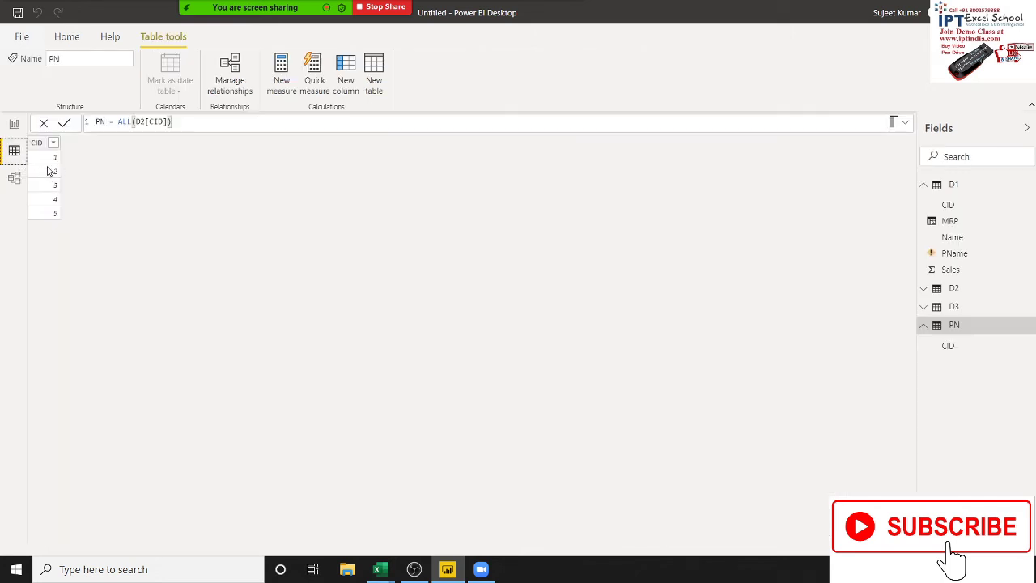
- Abandon a started new table, then add a blank calculated column to the PN table
{"action": "left_click", "coordinate": [373, 91]}
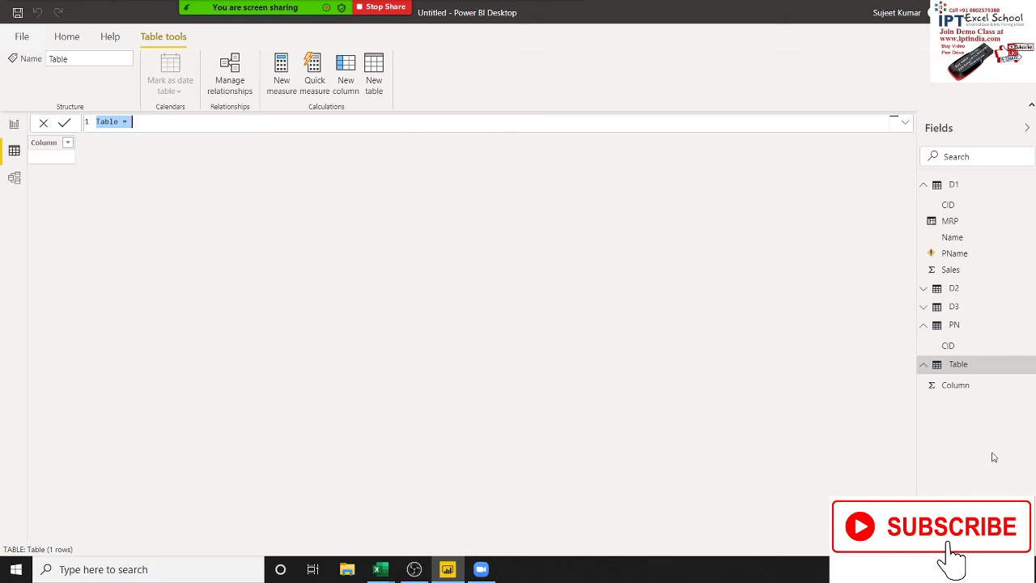
{"action": "type", "text": "'"}
{"action": "key", "text": "Tab"}
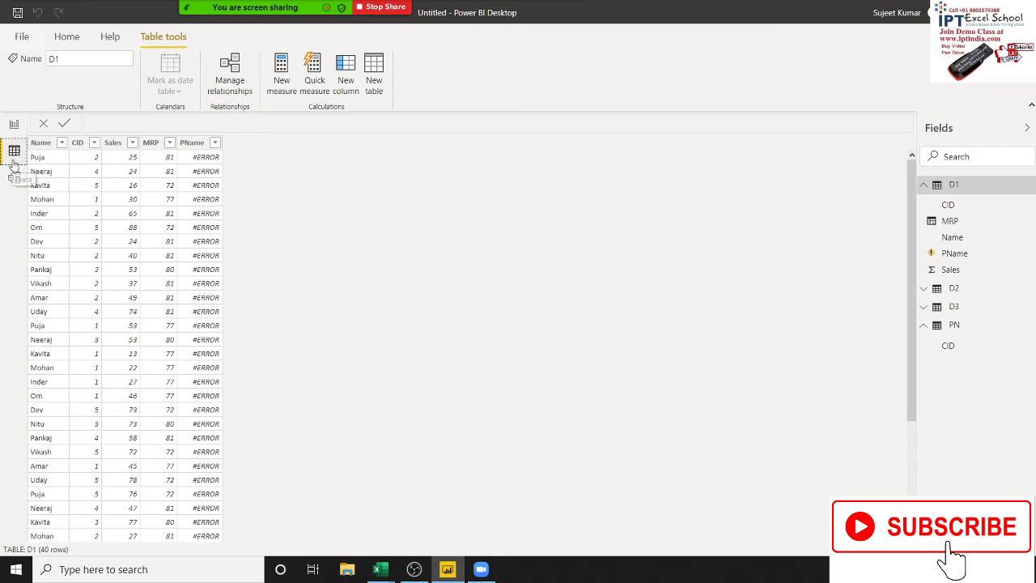
{"action": "left_click", "coordinate": [962, 327]}
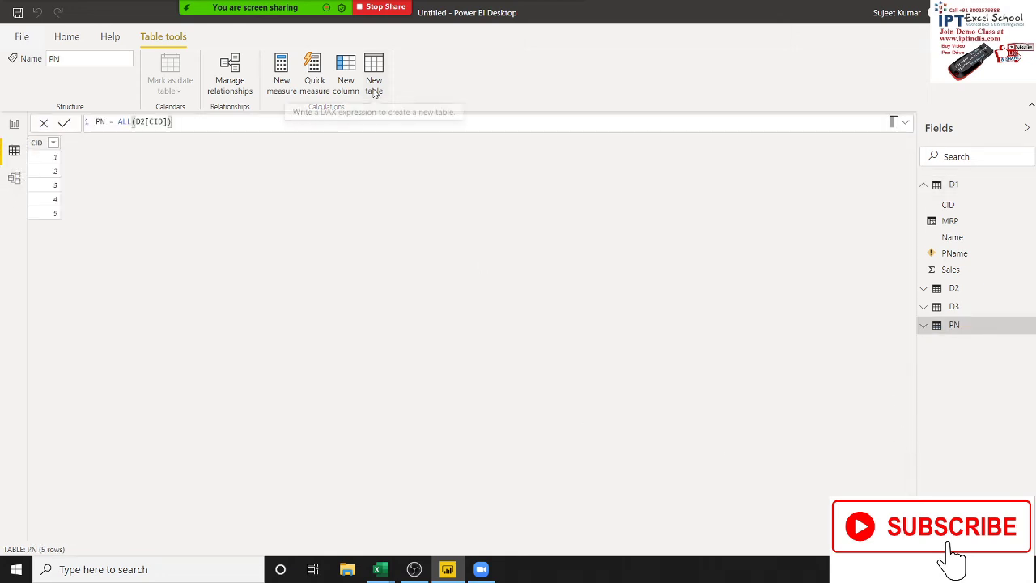
{"action": "left_click", "coordinate": [345, 89]}
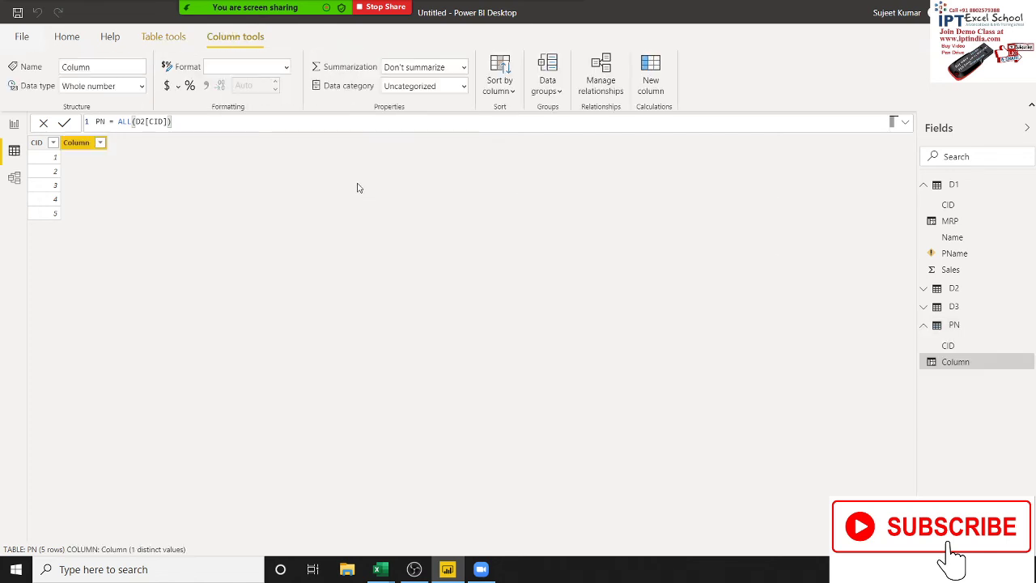
- Define the new column as PName = RELATED(d2[PName]) and commit it
{"action": "double_click", "coordinate": [123, 121]}
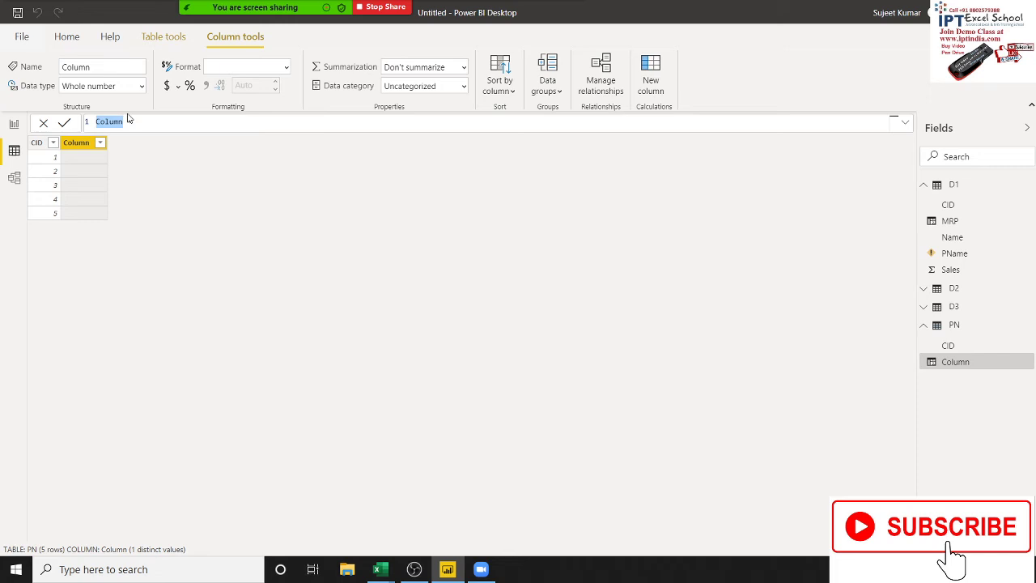
{"action": "key", "text": "BackSpace"}
{"action": "type", "text": "PName = "}
{"action": "type", "text": "re"}
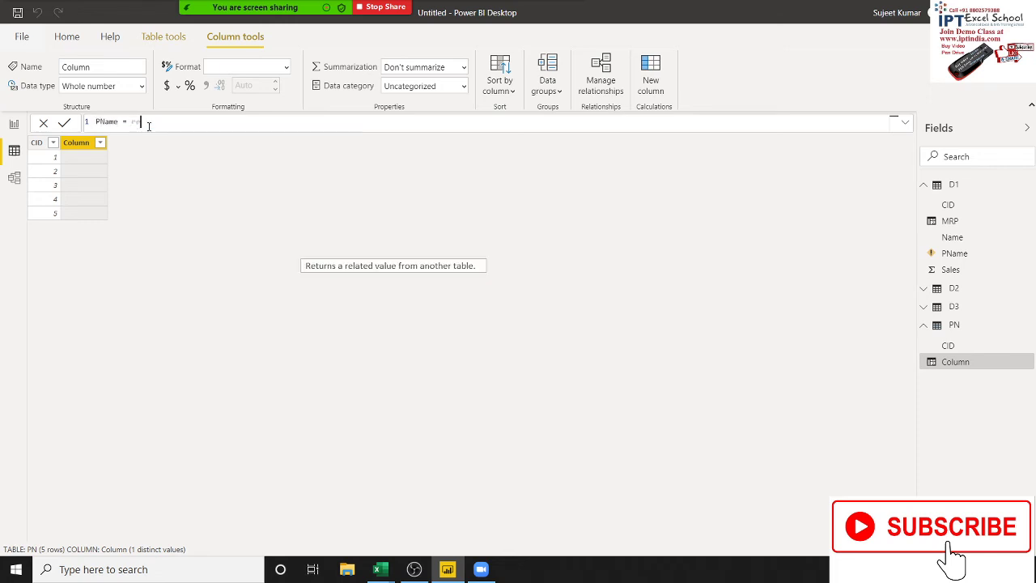
{"action": "key", "text": "Tab"}
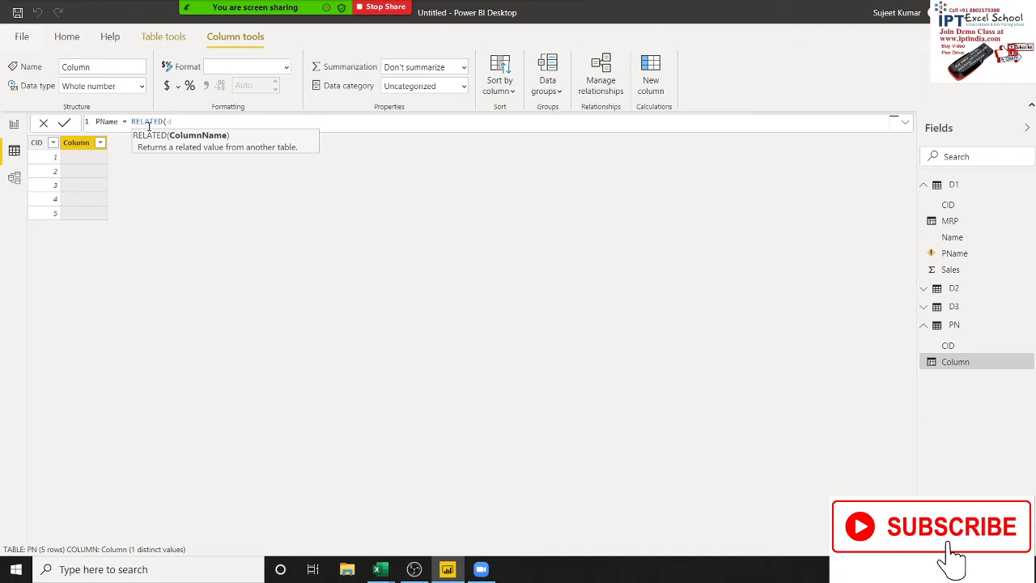
{"action": "type", "text": "1"}
{"action": "key", "text": "BackSpace"}
{"action": "type", "text": "2"}
{"action": "type", "text": "["}
{"action": "type", "text": "P"}
{"action": "type", "text": "Name"}
{"action": "type", "text": "])"}
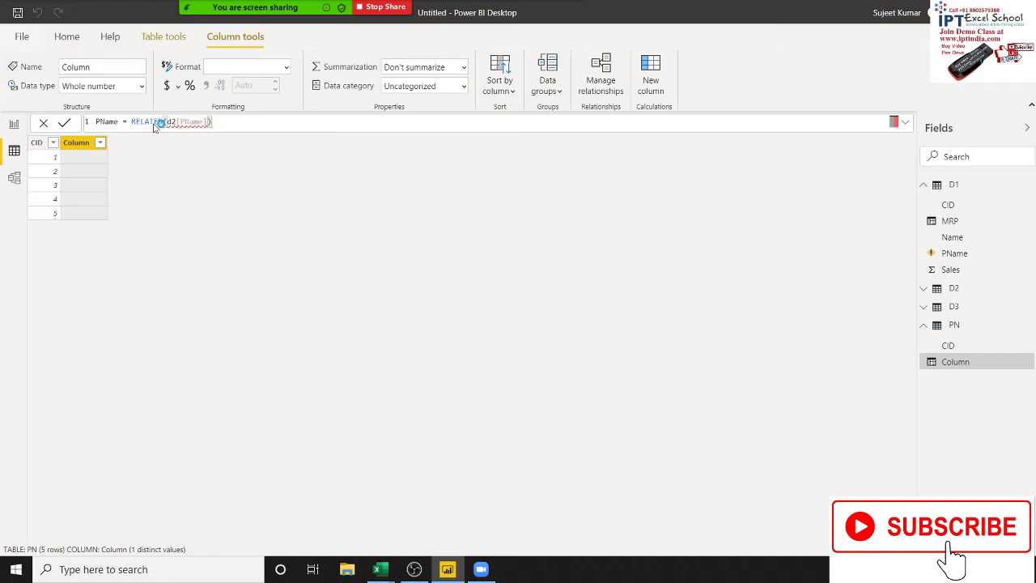
{"action": "key", "text": "Return"}
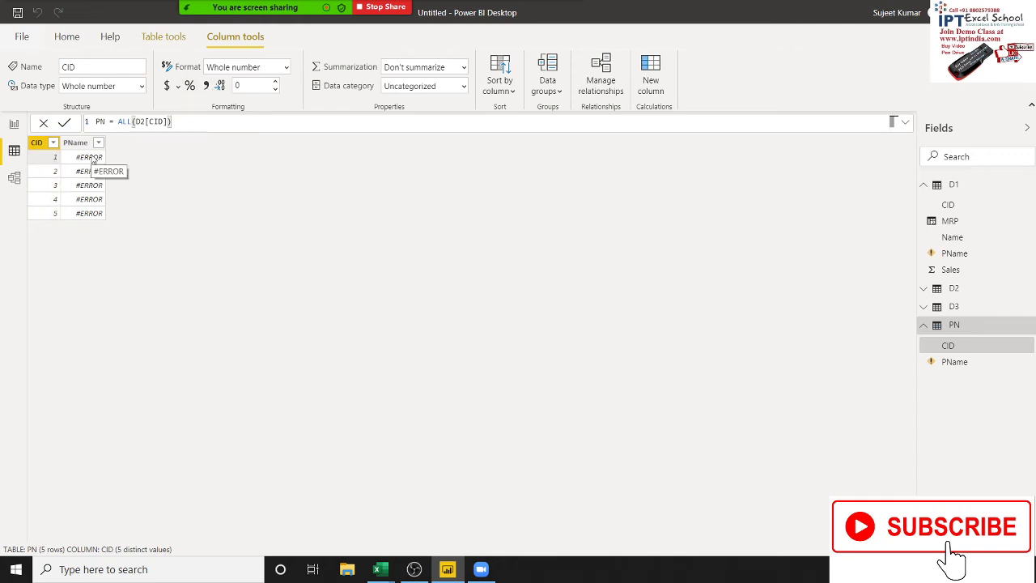
- Change the PName formula's table reference to D2, checking the D3 and D2 tables
{"action": "left_click", "coordinate": [89, 144]}
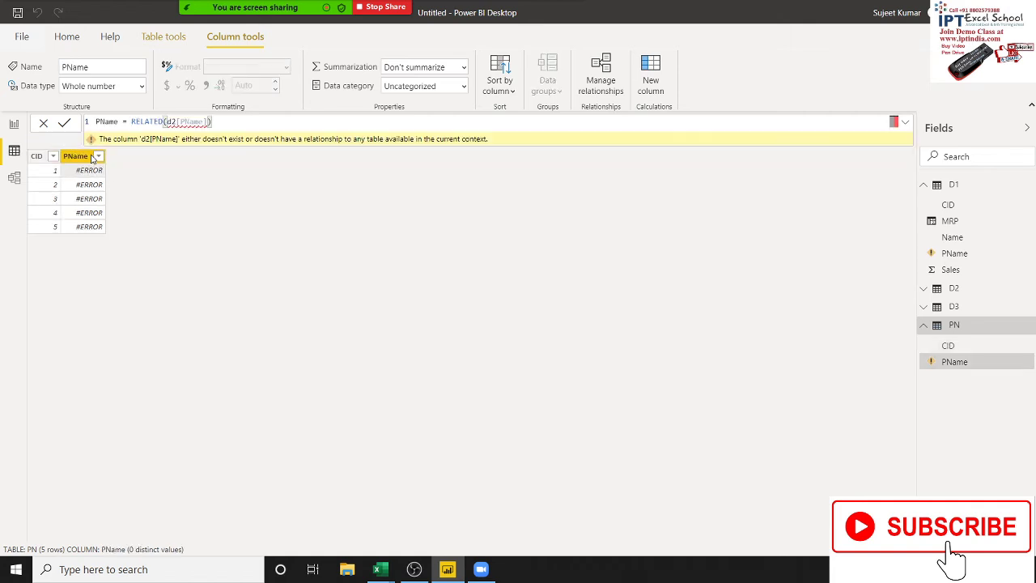
{"action": "mouse_move", "coordinate": [180, 122]}
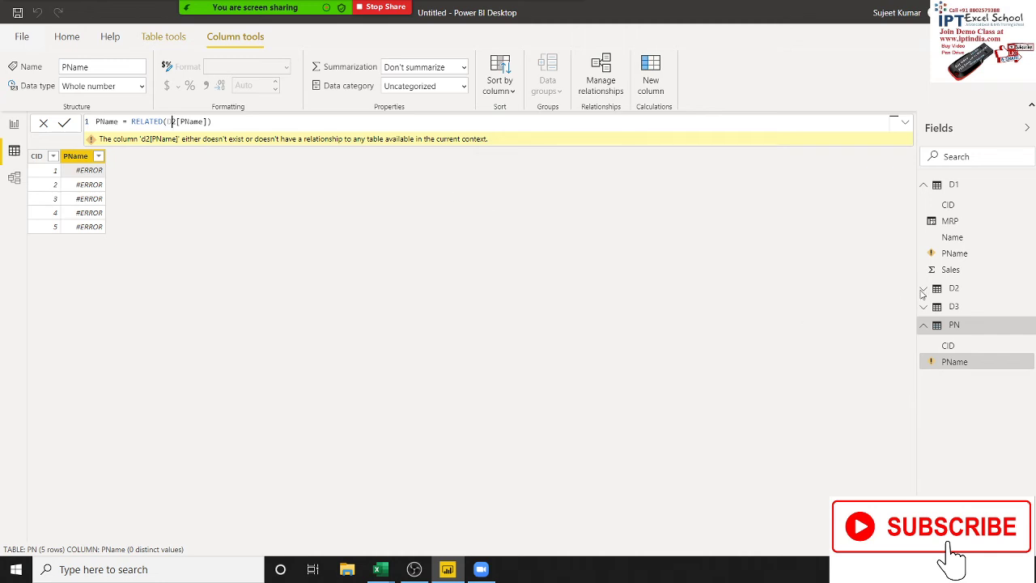
{"action": "type", "text": "D"}
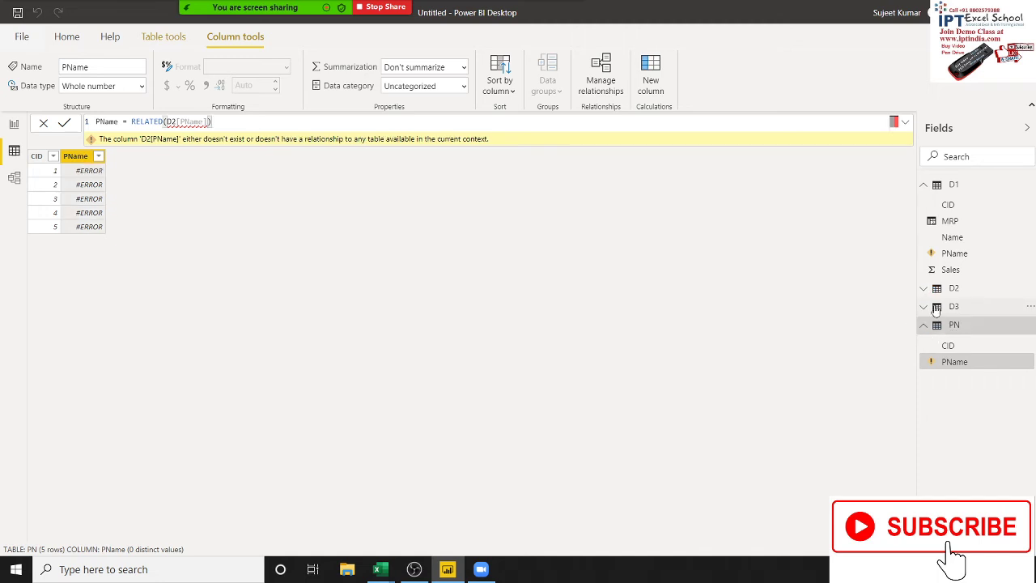
{"action": "left_click", "coordinate": [924, 307]}
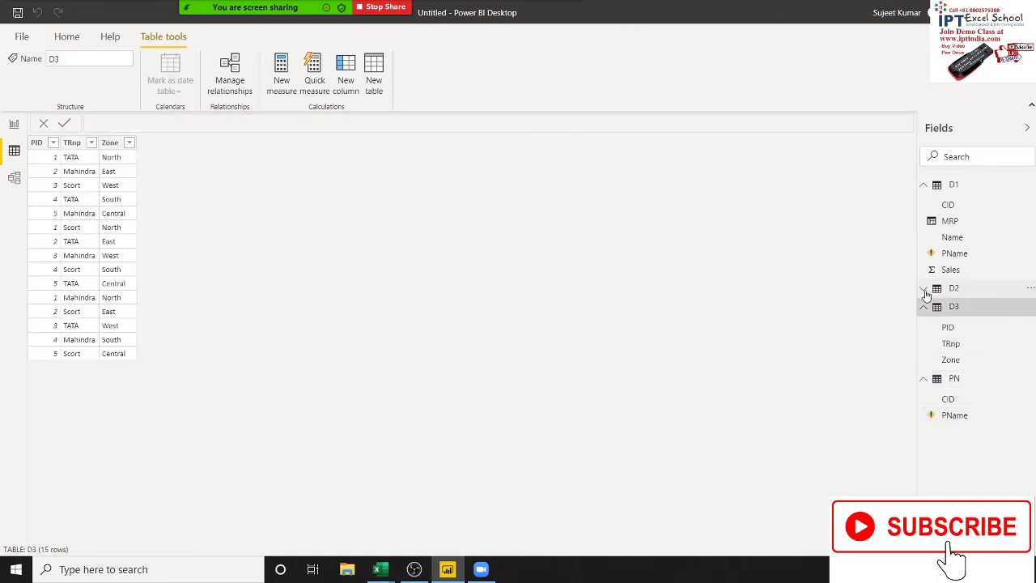
{"action": "left_click", "coordinate": [924, 293]}
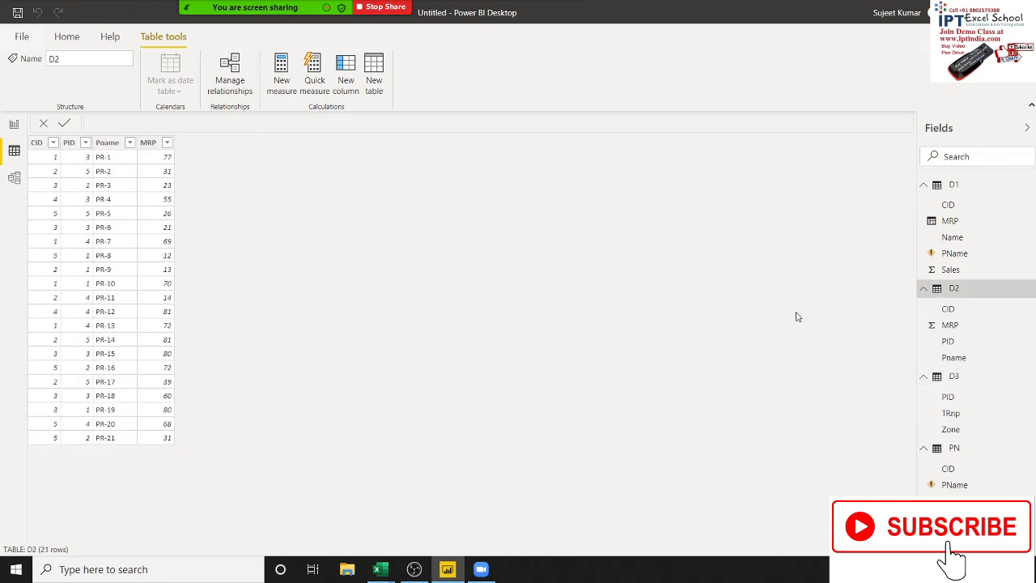
{"action": "left_click", "coordinate": [955, 486]}
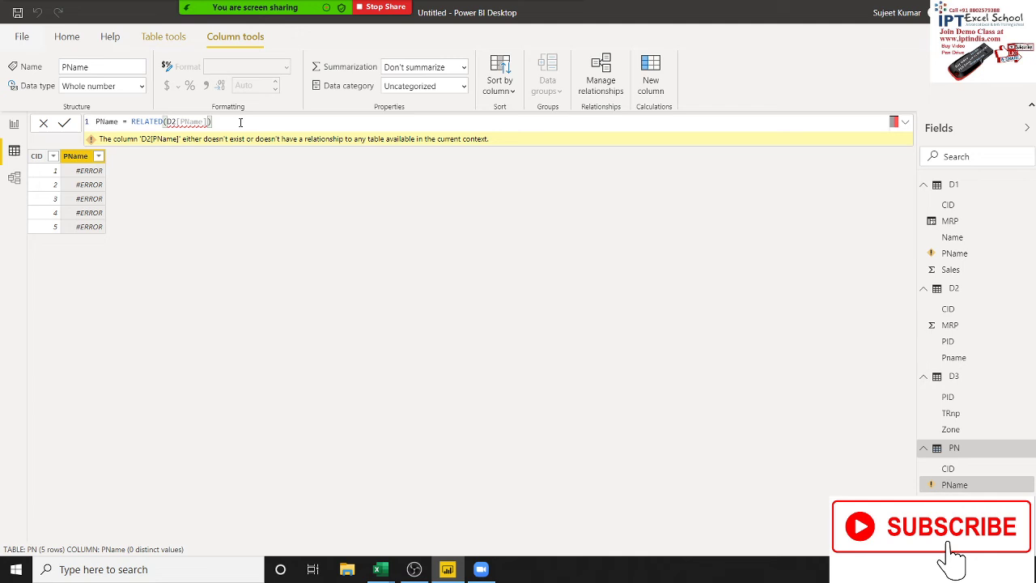
- Restart PName as LOOKUPVALUE with D2[Pname] as the value to return
{"action": "key", "text": "BackSpace"}
{"action": "key", "text": "BackSpace"}
{"action": "key", "text": "BackSpace"}
{"action": "key", "text": "BackSpace"}
{"action": "key", "text": "BackSpace"}
{"action": "key", "text": "BackSpace"}
{"action": "key", "text": "BackSpace"}
{"action": "key", "text": "BackSpace"}
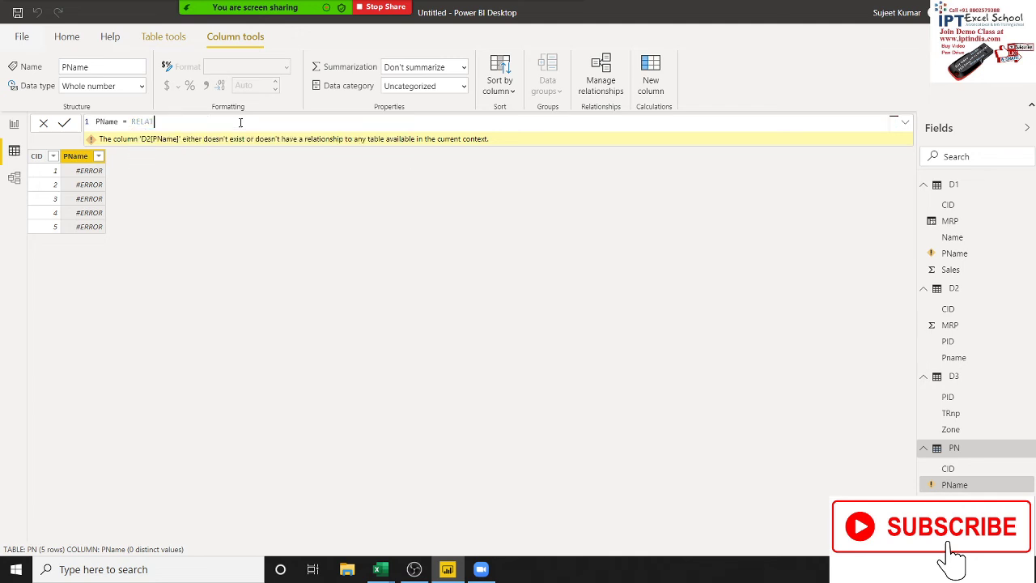
{"action": "key", "text": "BackSpace"}
{"action": "key", "text": "BackSpace"}
{"action": "type", "text": "loo"}
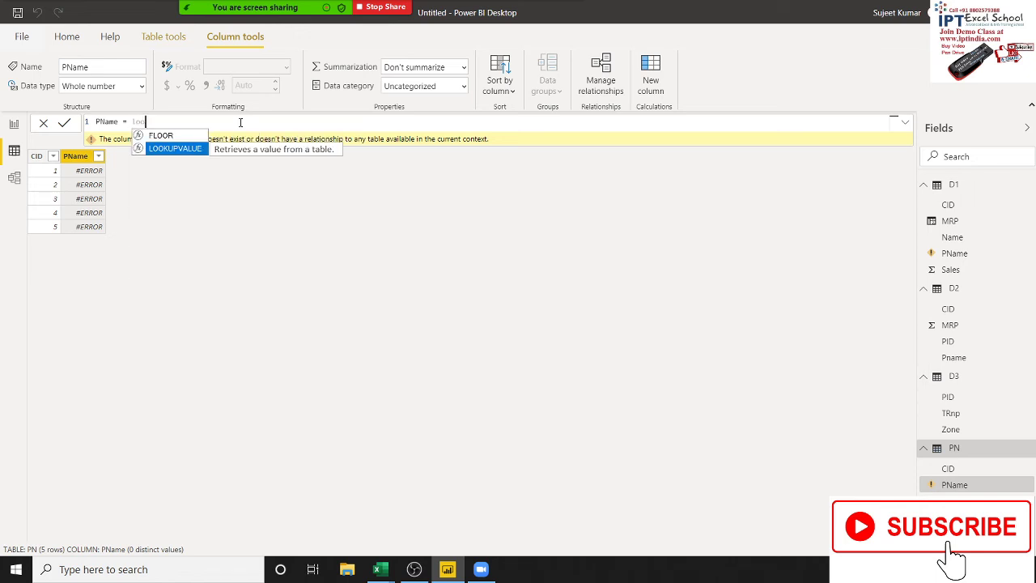
{"action": "key", "text": "Tab"}
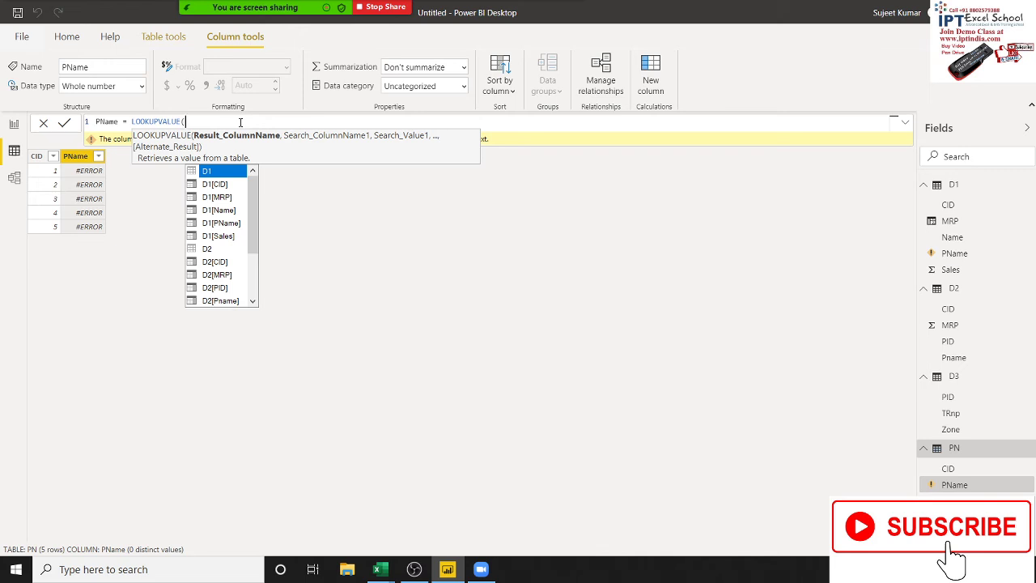
{"action": "key", "text": "Down"}
{"action": "key", "text": "Down"}
{"action": "key", "text": "Down"}
{"action": "key", "text": "Down"}
{"action": "key", "text": "Down"}
{"action": "key", "text": "Down"}
{"action": "key", "text": "Down"}
{"action": "key", "text": "Down"}
{"action": "key", "text": "Down"}
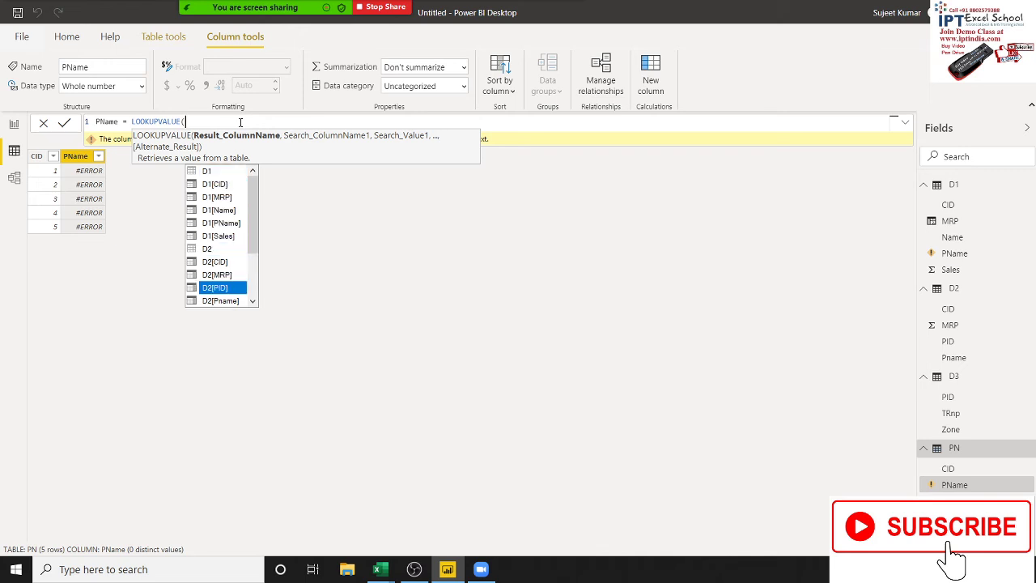
{"action": "key", "text": "Down"}
{"action": "key", "text": "Tab"}
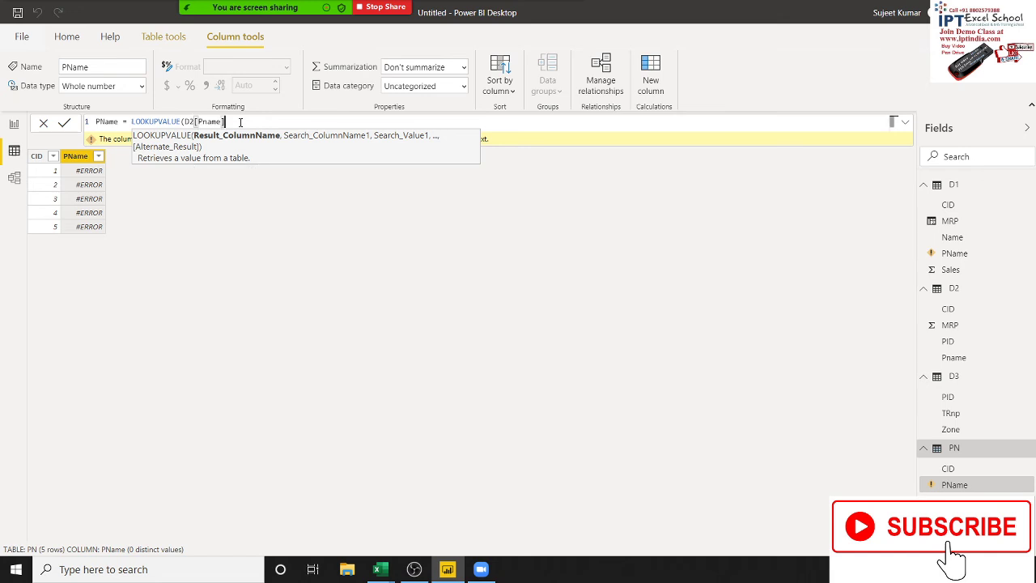
{"action": "type", "text": ","}
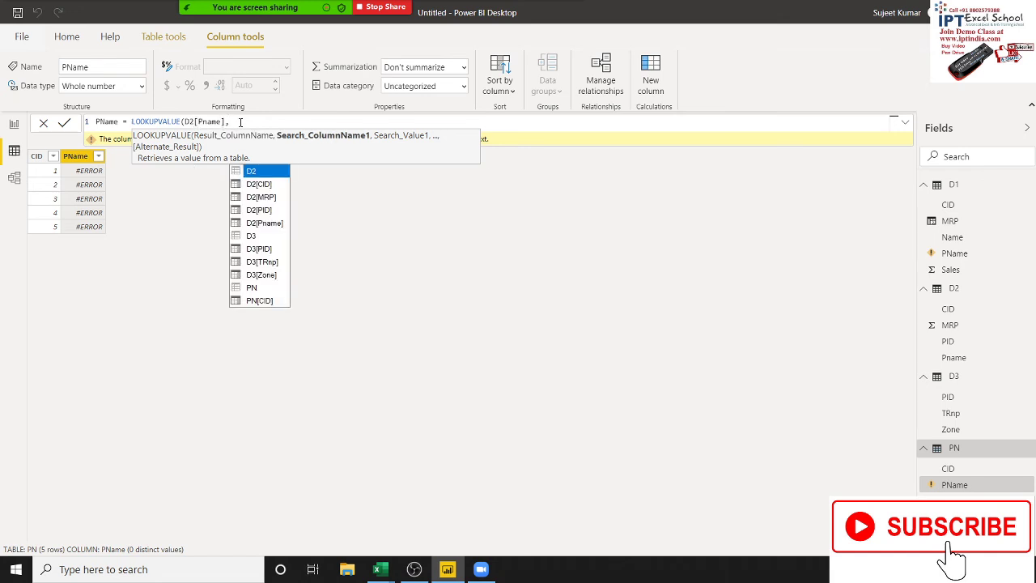
- Complete the lookup with D2[CID] as the search column and PN[CID] as the match value
{"action": "key", "text": "Down"}
{"action": "key", "text": "Down"}
{"action": "key", "text": "Down"}
{"action": "key", "text": "Down"}
{"action": "key", "text": "Down"}
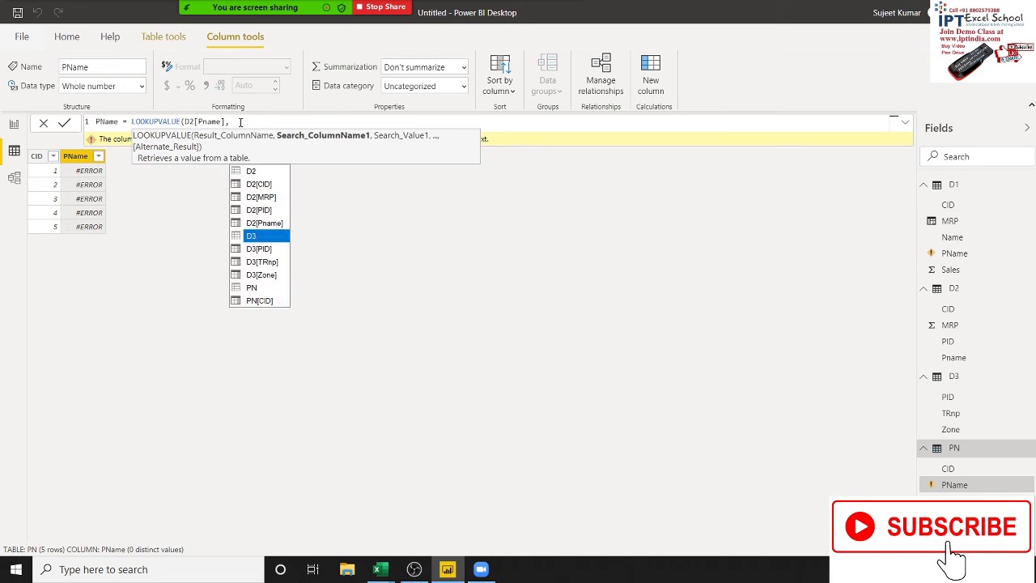
{"action": "key", "text": "Down"}
{"action": "key", "text": "Down"}
{"action": "key", "text": "Down"}
{"action": "key", "text": "Down"}
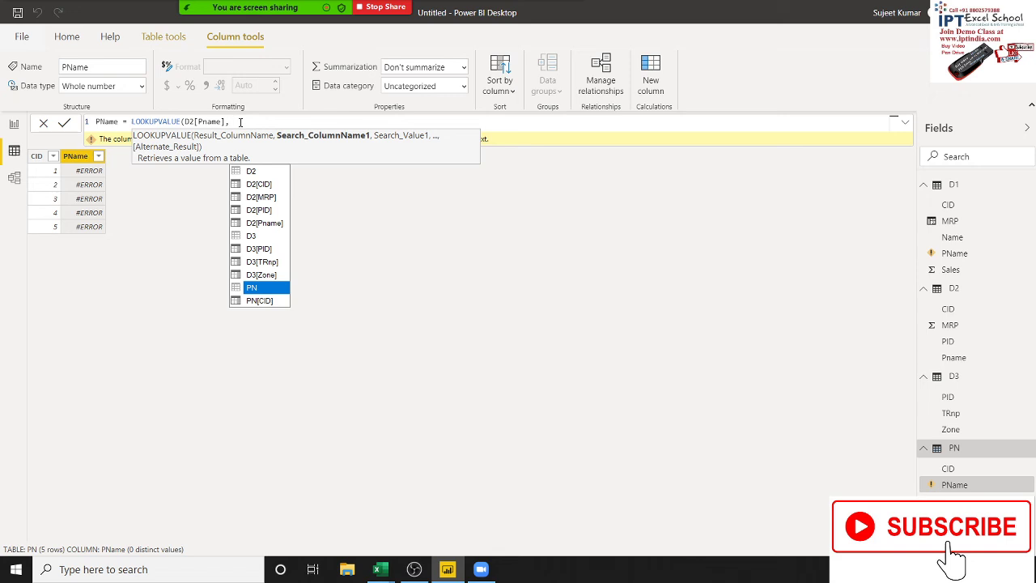
{"action": "key", "text": "Down"}
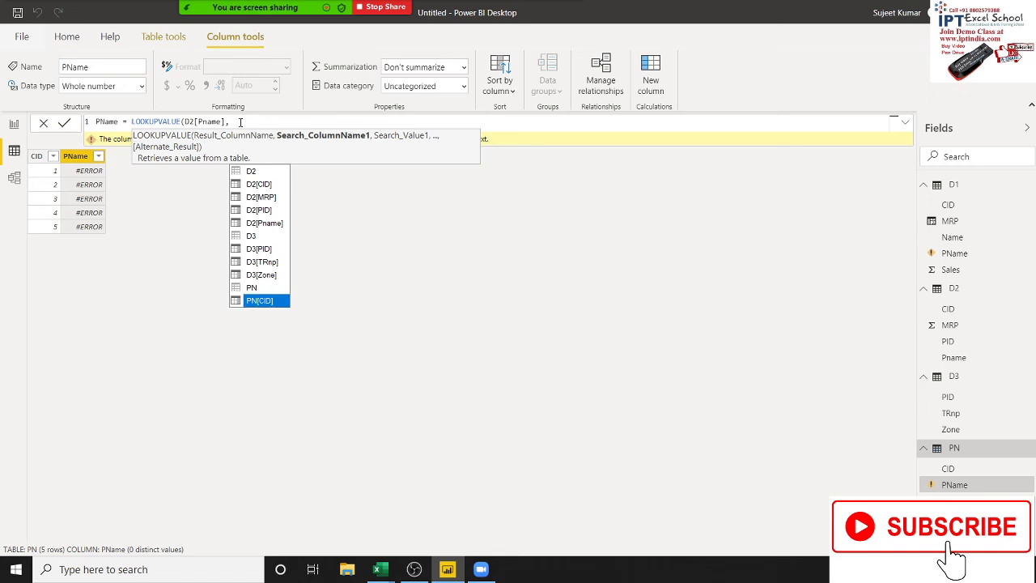
{"action": "key", "text": "Up"}
{"action": "key", "text": "Up"}
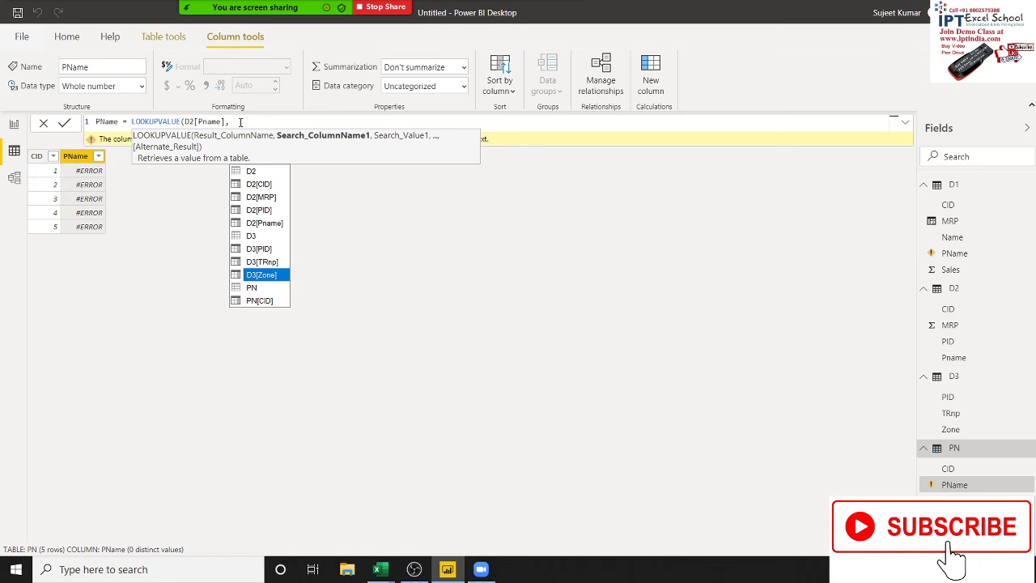
{"action": "key", "text": "Up"}
{"action": "key", "text": "Up"}
{"action": "key", "text": "Up"}
{"action": "key", "text": "Up"}
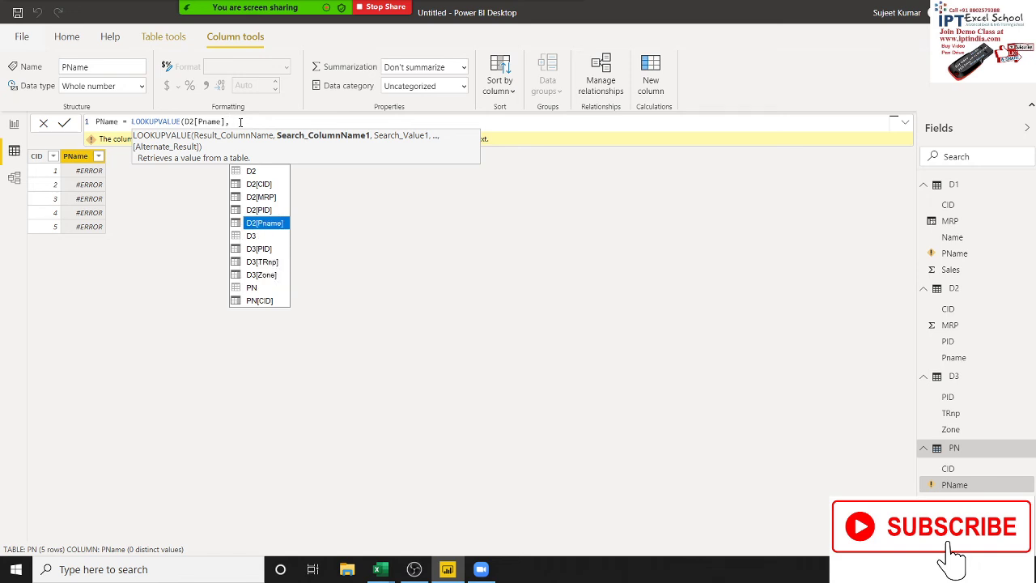
{"action": "key", "text": "Down"}
{"action": "key", "text": "Up"}
{"action": "key", "text": "Up"}
{"action": "key", "text": "Up"}
{"action": "key", "text": "Up"}
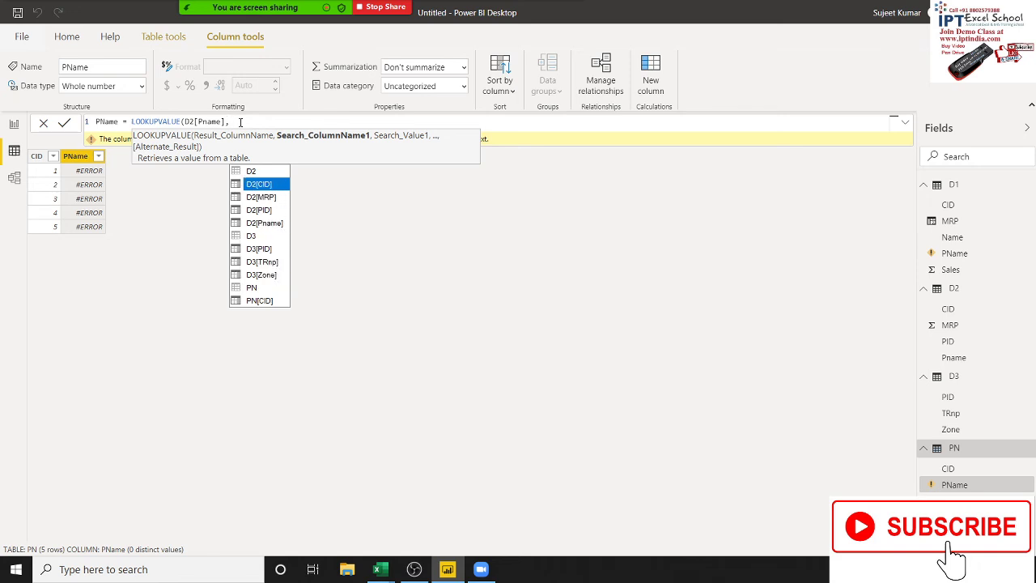
{"action": "key", "text": "Tab"}
{"action": "type", "text": ","}
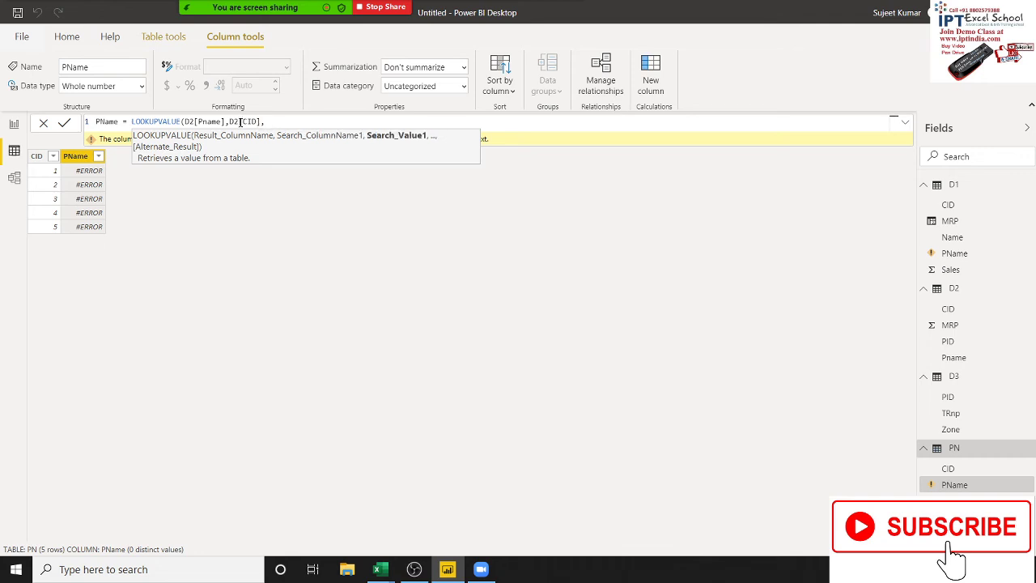
{"action": "type", "text": "P"}
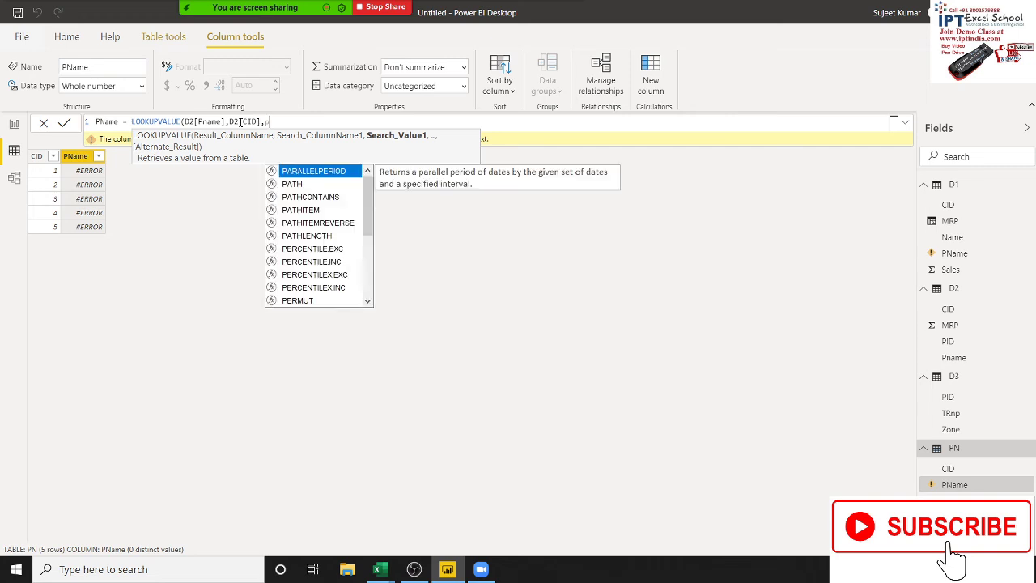
{"action": "type", "text": "N"}
{"action": "key", "text": "Down"}
{"action": "key", "text": "Tab"}
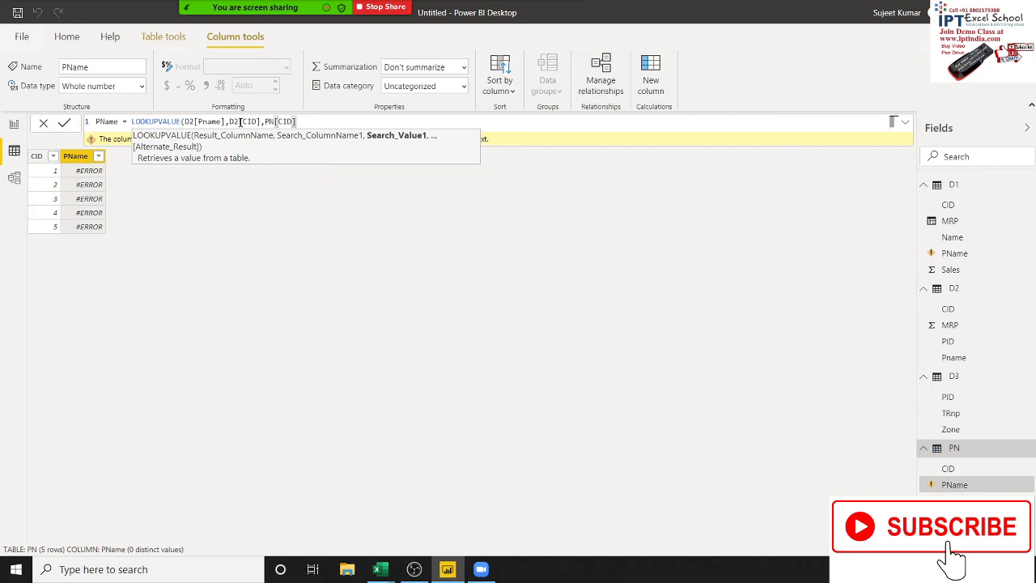
{"action": "type", "text": ")"}
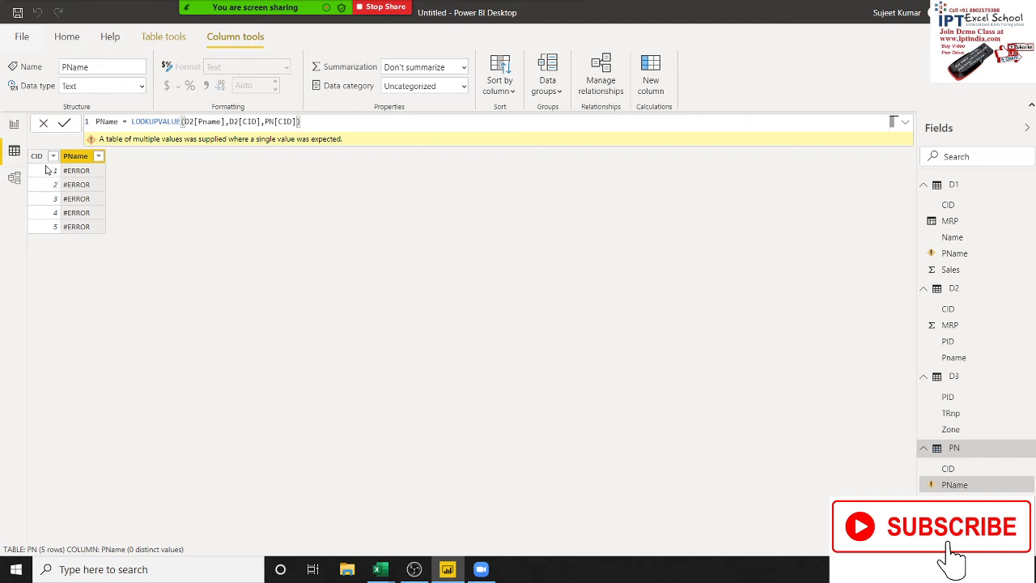
- Delete the erroring lookup column from PN, keeping only the CID values 1 to 5
{"action": "left_click", "coordinate": [37, 159]}
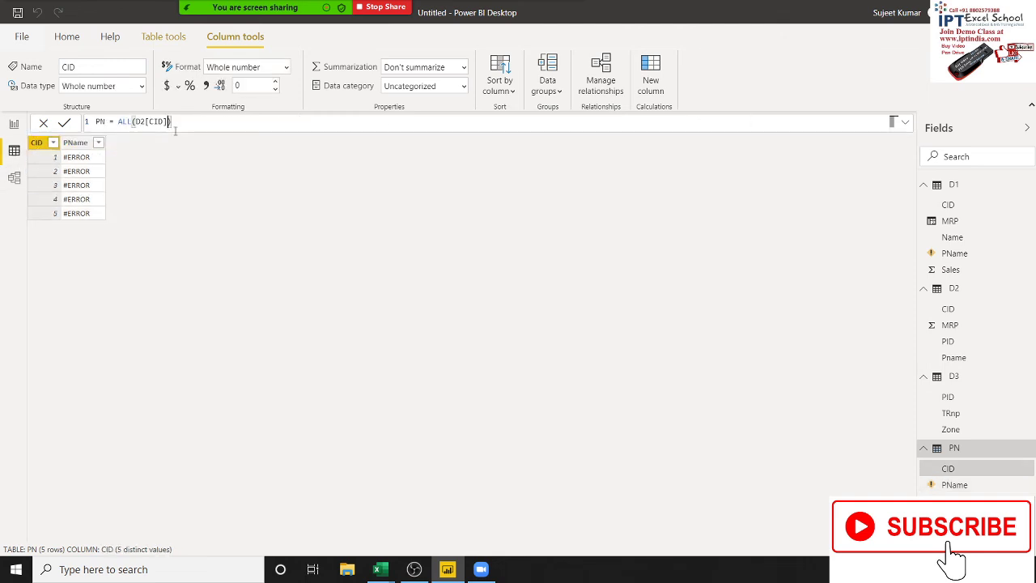
{"action": "left_click", "coordinate": [81, 146]}
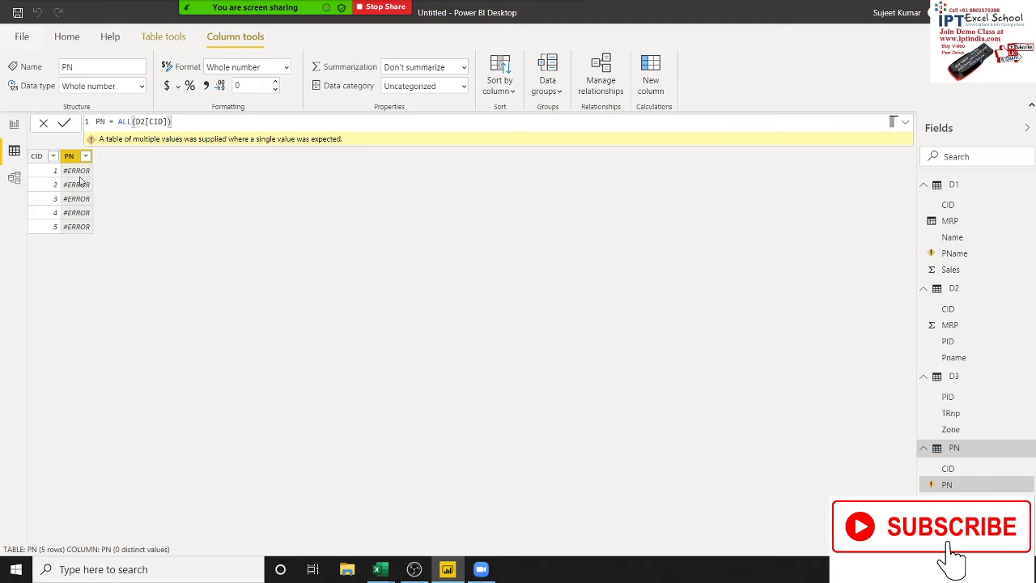
{"action": "right_click", "coordinate": [958, 485]}
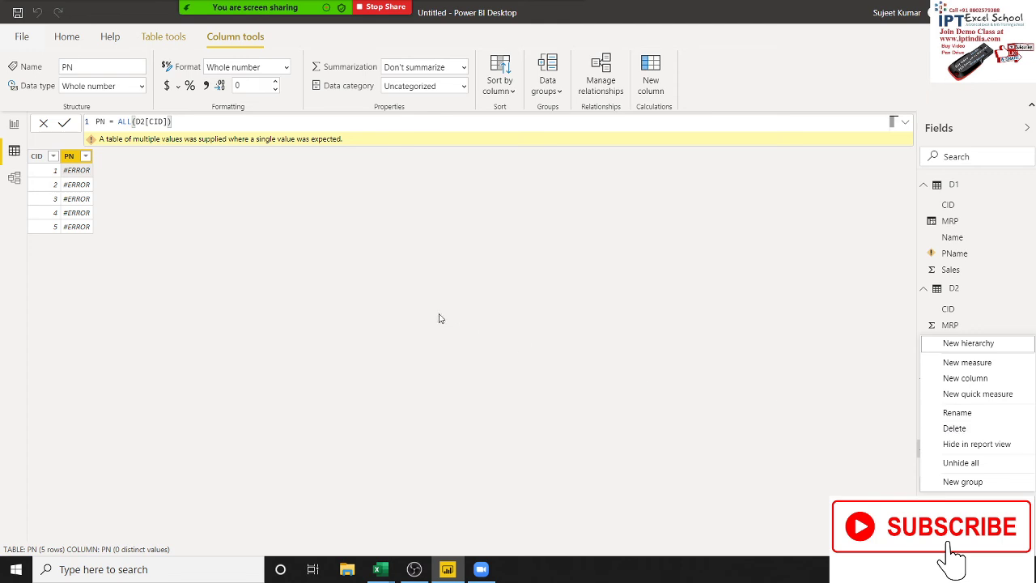
{"action": "left_click", "coordinate": [535, 355]}
{"action": "right_click", "coordinate": [950, 491]}
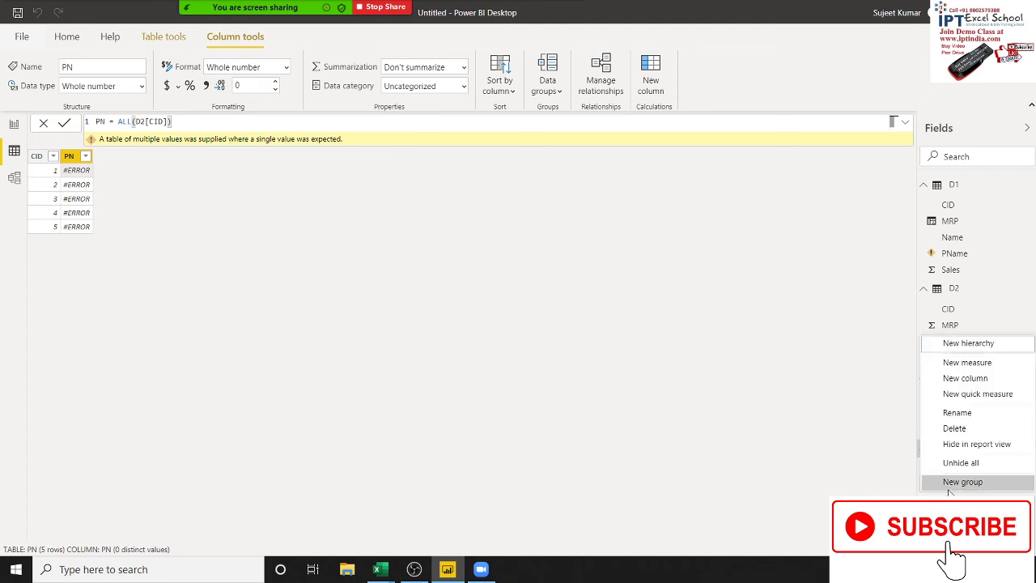
{"action": "left_click", "coordinate": [767, 424]}
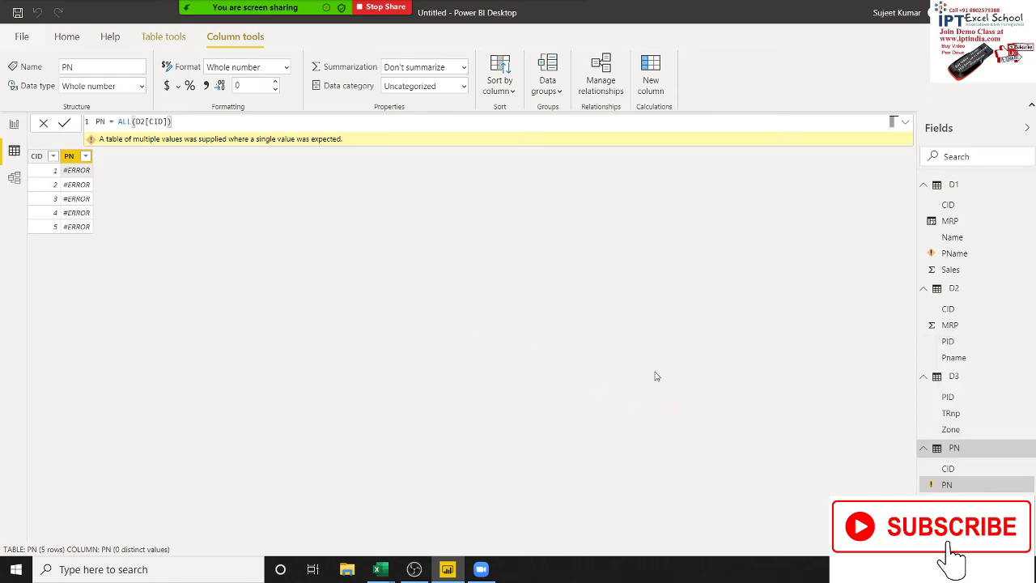
{"action": "left_click", "coordinate": [585, 305]}
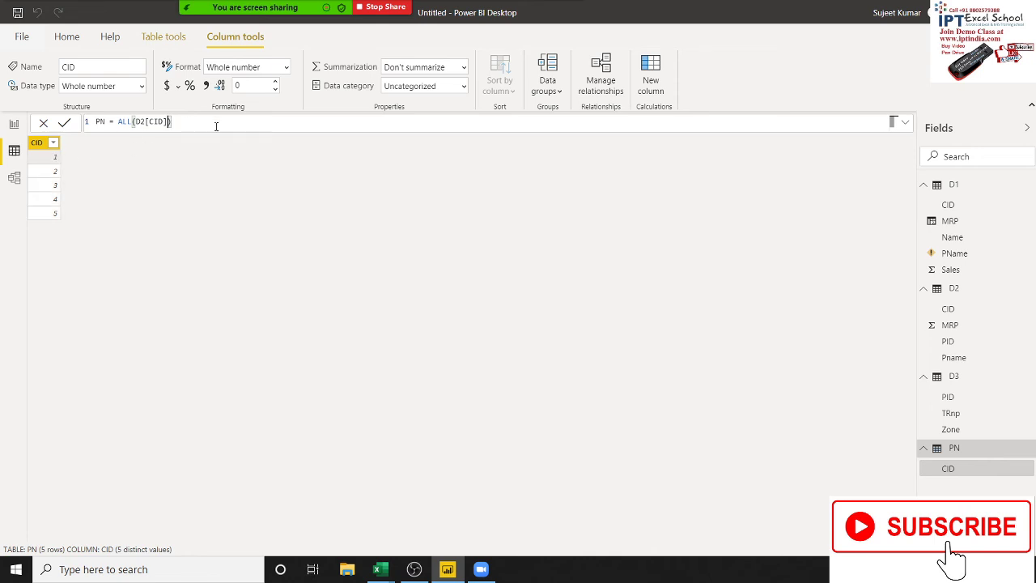
{"action": "type", "text": ","}
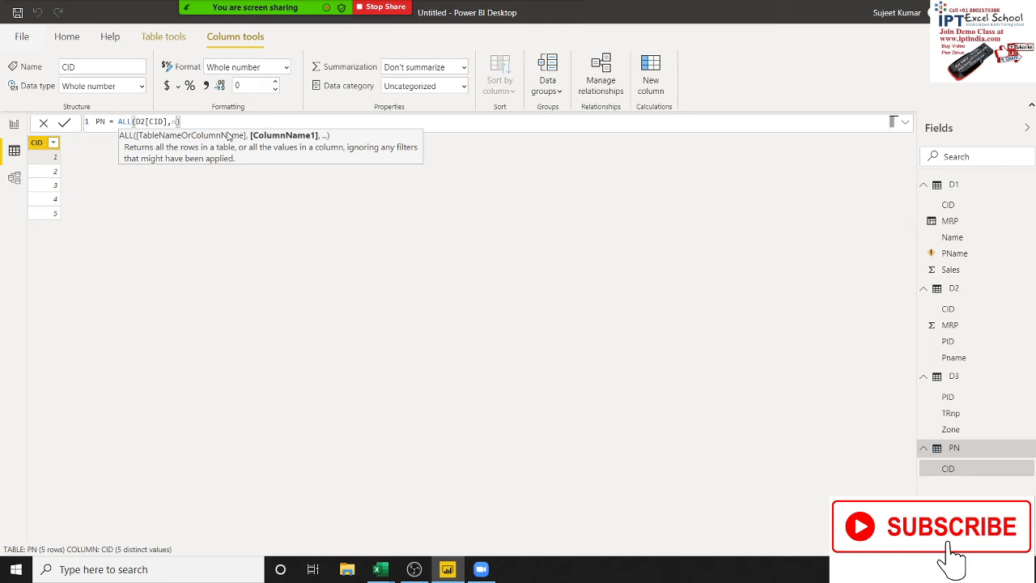
{"action": "key", "text": "BackSpace"}
{"action": "key", "text": "Down"}
{"action": "key", "text": "Down"}
{"action": "key", "text": "Down"}
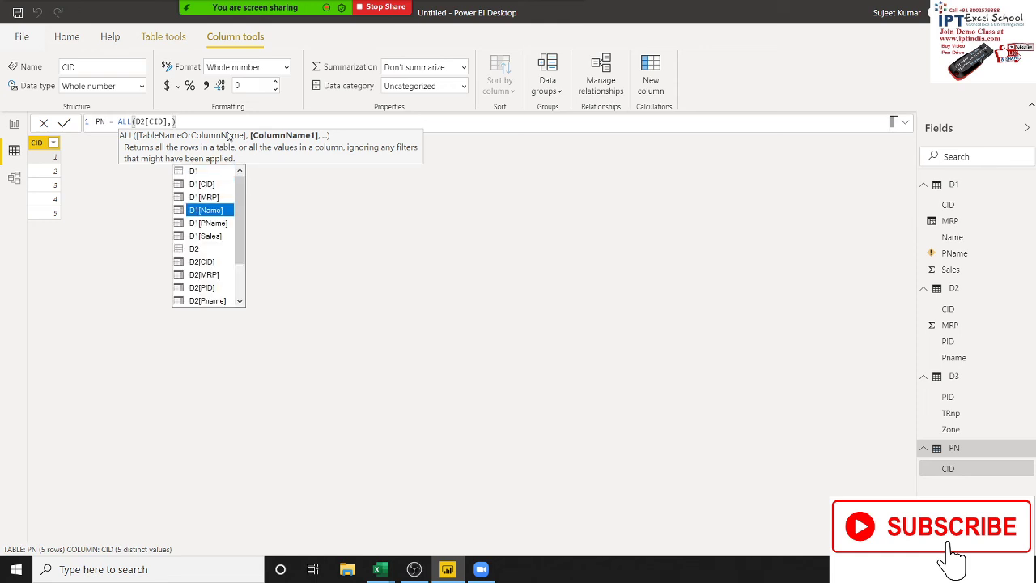
{"action": "key", "text": "Down"}
{"action": "key", "text": "Down"}
{"action": "key", "text": "Down"}
{"action": "key", "text": "Down"}
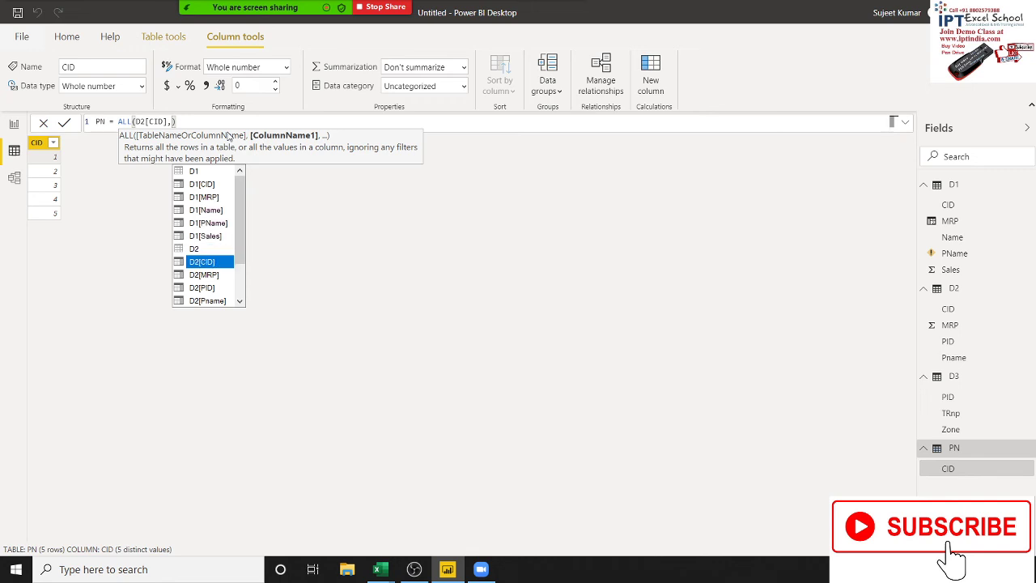
{"action": "key", "text": "Down"}
{"action": "key", "text": "Down"}
{"action": "key", "text": "Up"}
{"action": "key", "text": "Down"}
{"action": "key", "text": "Down"}
{"action": "key", "text": "Down"}
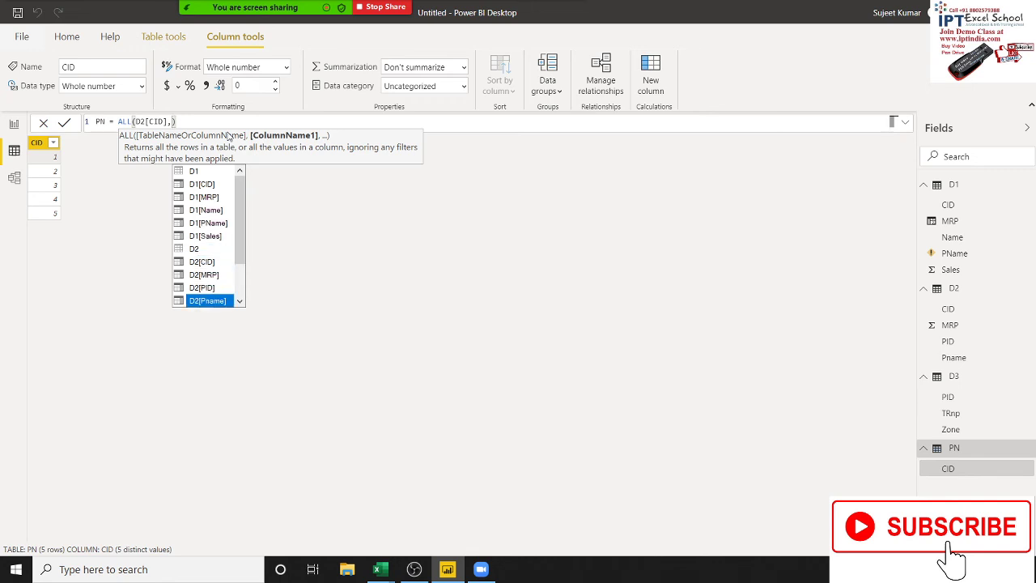
{"action": "key", "text": "Tab"}
{"action": "type", "text": ")"}
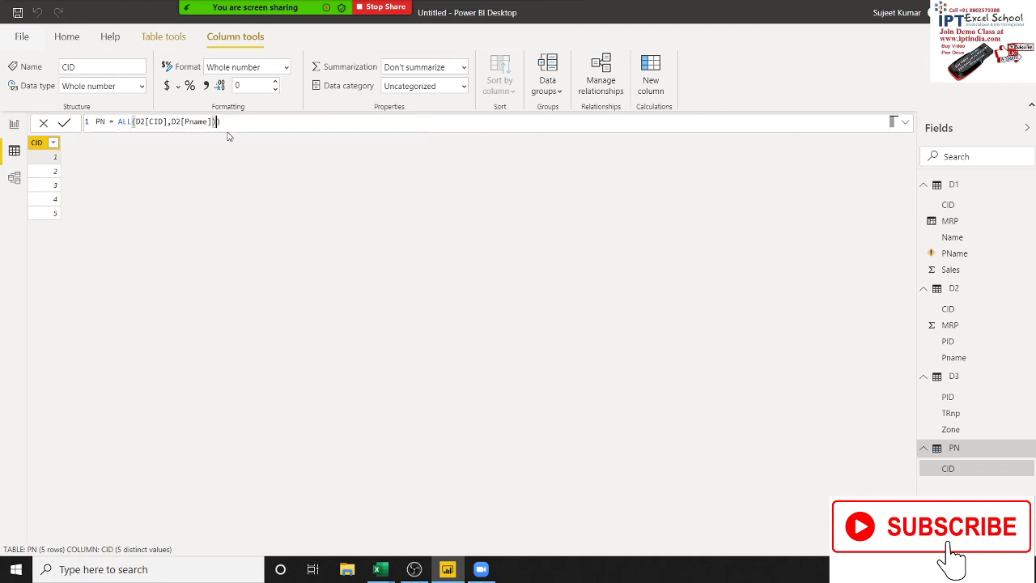
{"action": "key", "text": "Return"}
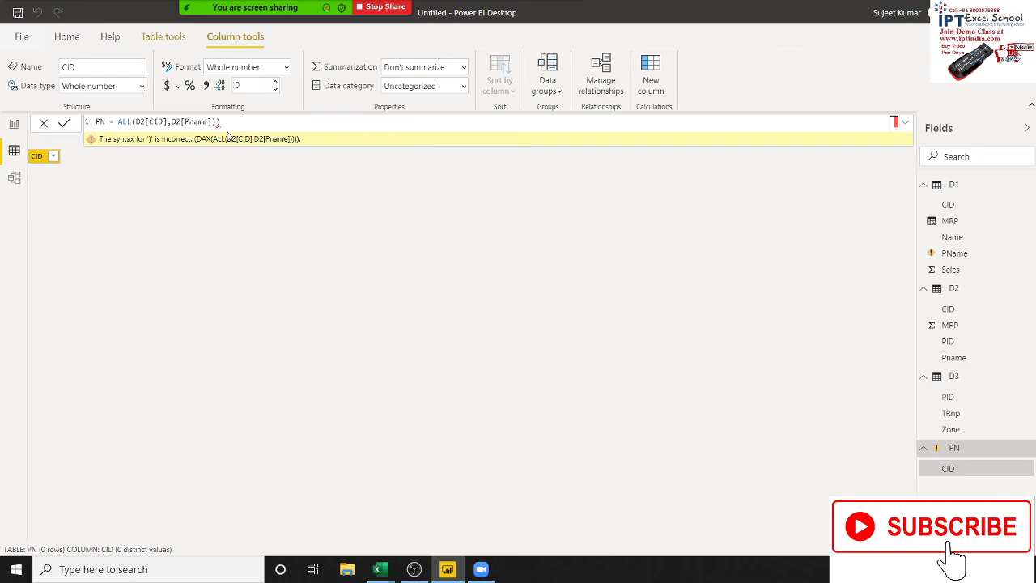
{"action": "left_click", "coordinate": [217, 123]}
{"action": "key", "text": "BackSpace"}
{"action": "key", "text": "BackSpace"}
{"action": "key", "text": "BackSpace"}
{"action": "key", "text": "BackSpace"}
{"action": "key", "text": "BackSpace"}
{"action": "key", "text": "BackSpace"}
{"action": "key", "text": "BackSpace"}
{"action": "key", "text": "BackSpace"}
{"action": "key", "text": "BackSpace"}
{"action": "key", "text": "BackSpace"}
{"action": "key", "text": "BackSpace"}
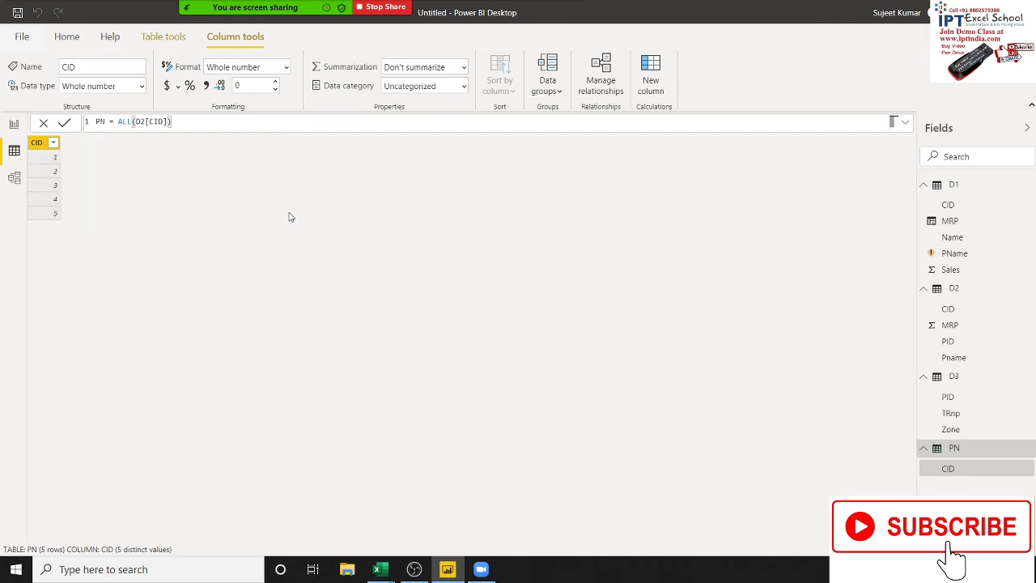
- Add a PN column PPN = ALL(D2[Pname])
{"action": "left_click", "coordinate": [660, 95]}
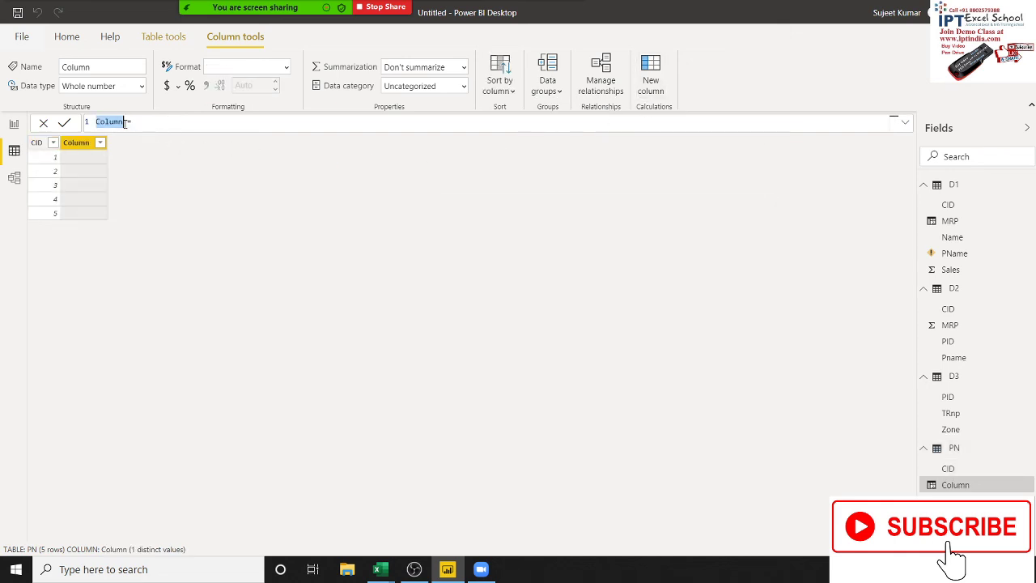
{"action": "type", "text": "PP"}
{"action": "type", "text": "N = "}
{"action": "type", "text": "Nam"}
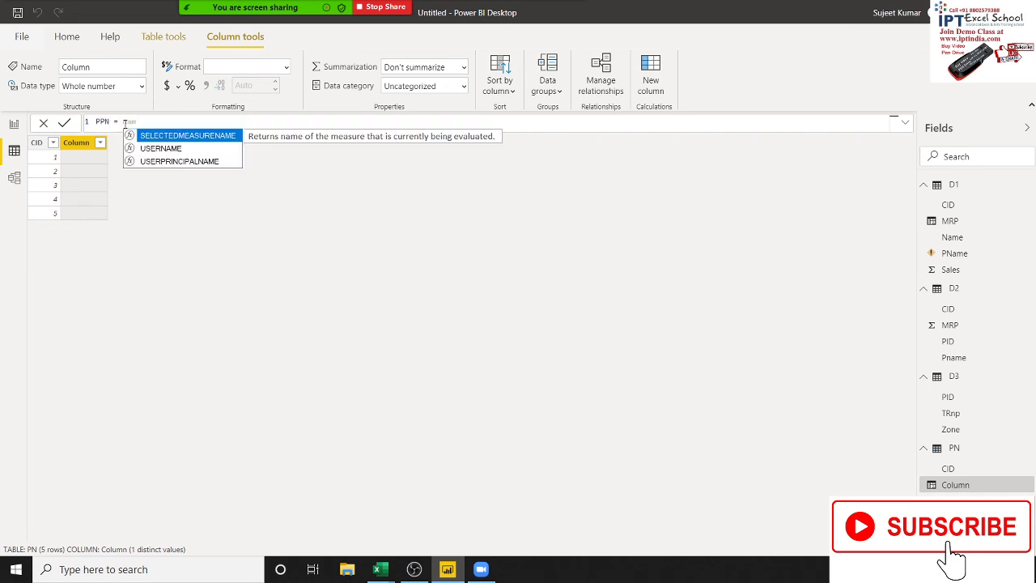
{"action": "key", "text": "BackSpace"}
{"action": "key", "text": "BackSpace"}
{"action": "key", "text": "BackSpace"}
{"action": "type", "text": "all"}
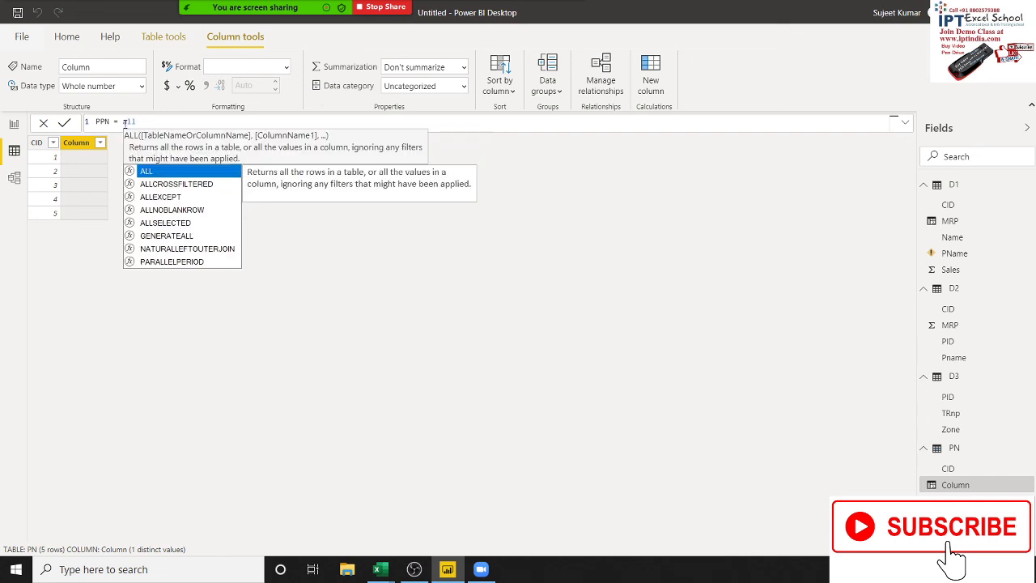
{"action": "key", "text": "Tab"}
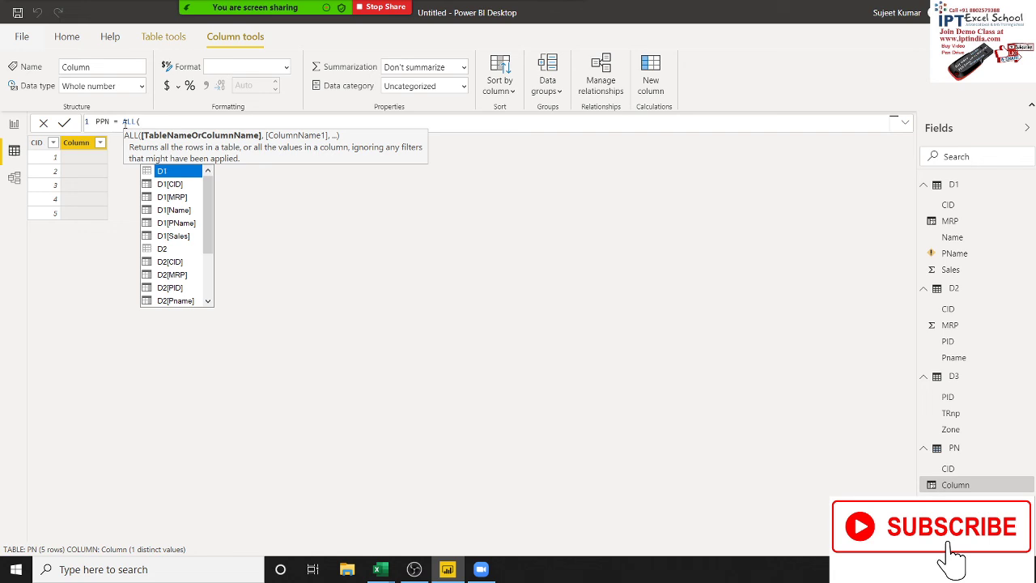
{"action": "key", "text": "Down"}
{"action": "key", "text": "Down"}
{"action": "key", "text": "Down"}
{"action": "key", "text": "Down"}
{"action": "key", "text": "Down"}
{"action": "key", "text": "Down"}
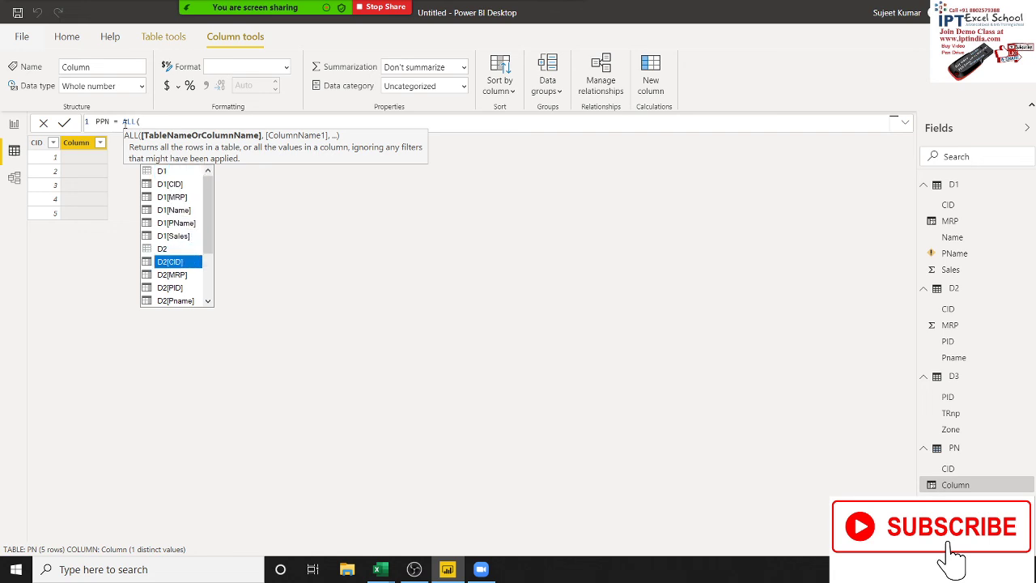
{"action": "key", "text": "Down"}
{"action": "key", "text": "Down"}
{"action": "key", "text": "Down"}
{"action": "key", "text": "Tab"}
{"action": "type", "text": ")"}
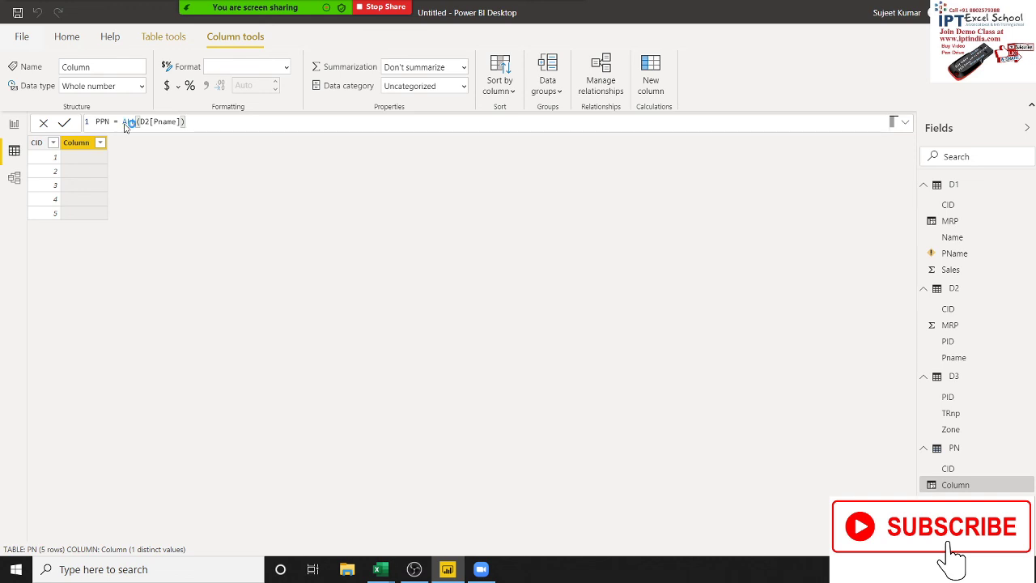
{"action": "key", "text": "Return"}
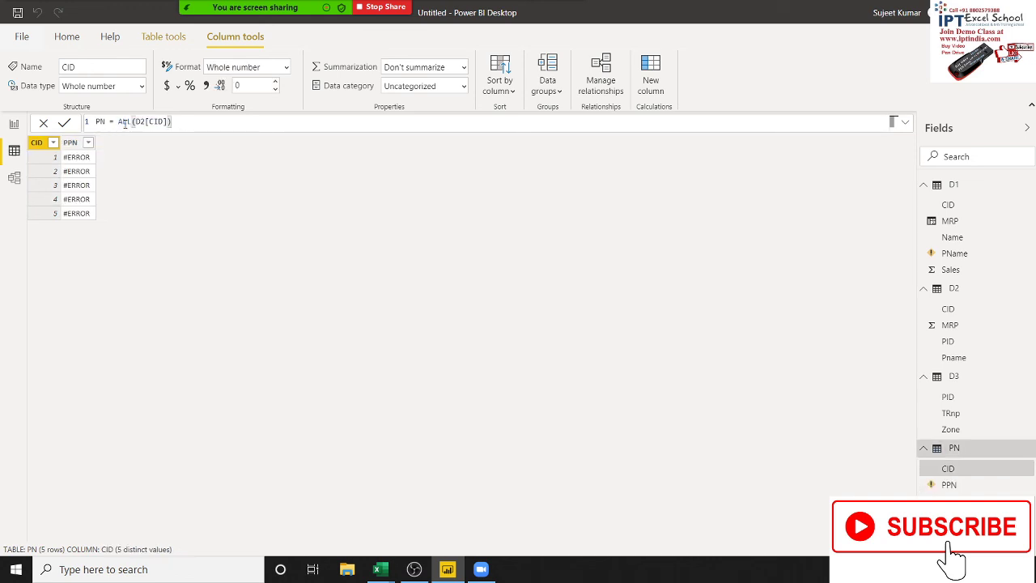
- Inspect the #ERROR in PPN, then delete the PPN column
{"action": "left_click", "coordinate": [81, 184]}
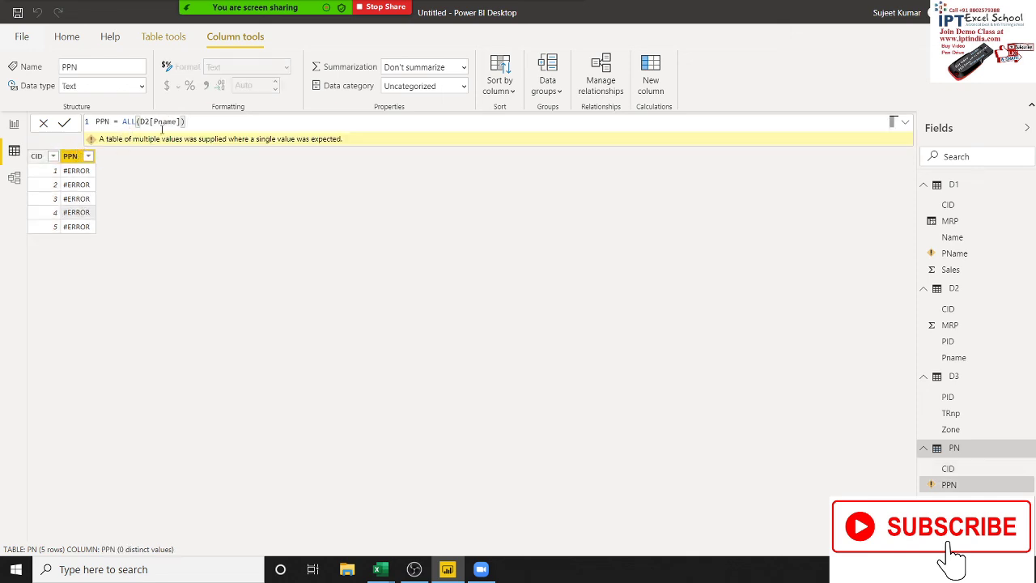
{"action": "left_click_drag", "start_coordinate": [194, 126], "coordinate": [47, 115]}
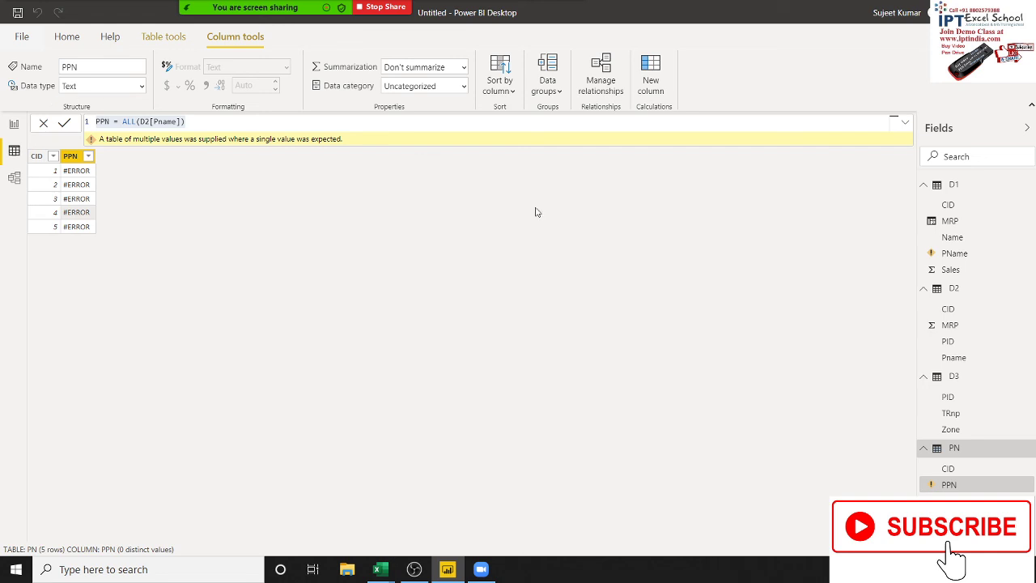
{"action": "right_click", "coordinate": [959, 487]}
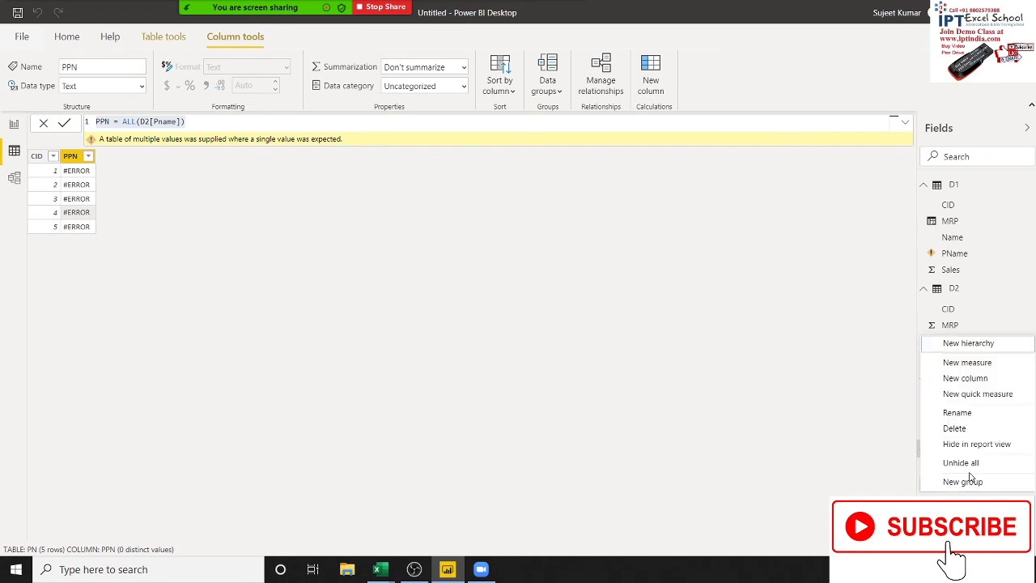
{"action": "left_click", "coordinate": [963, 429]}
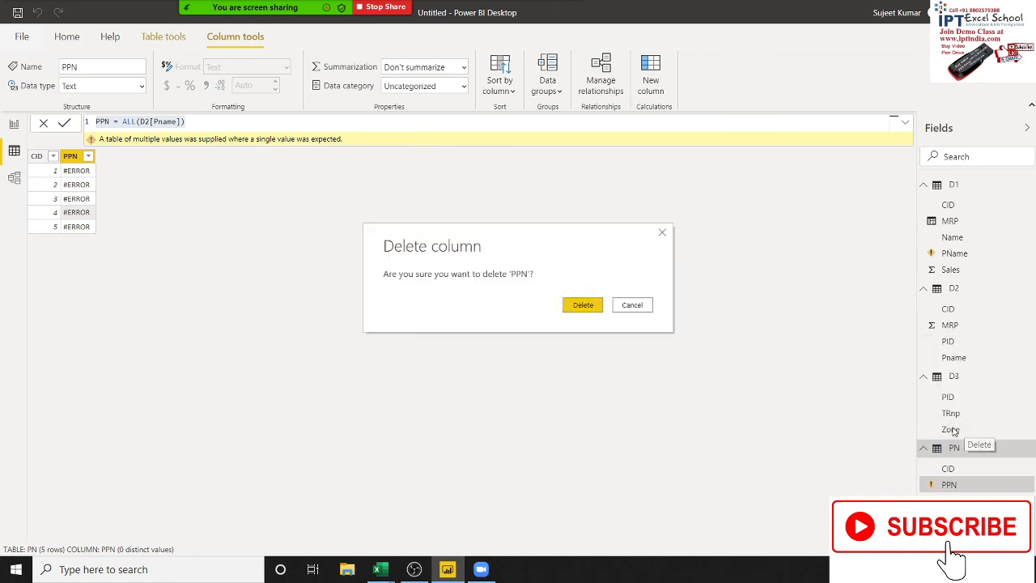
{"action": "left_click", "coordinate": [583, 306]}
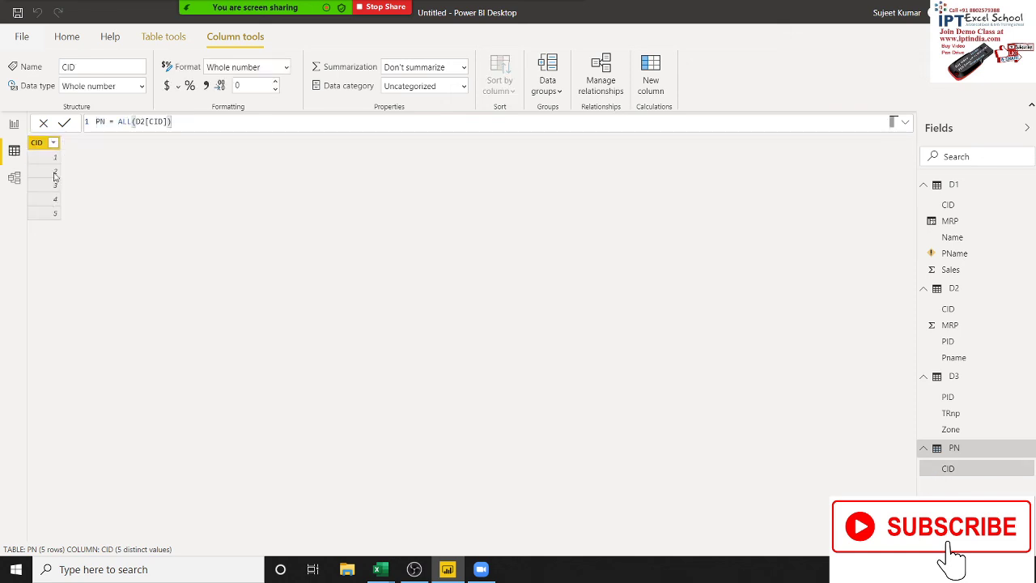
- Replace CID with D2[Pname] inside the PN table's ALL formula
{"action": "left_click", "coordinate": [16, 159]}
{"action": "double_click", "coordinate": [159, 122]}
{"action": "key", "text": "BackSpace"}
{"action": "key", "text": "BackSpace"}
{"action": "key", "text": "BackSpace"}
{"action": "key", "text": "BackSpace"}
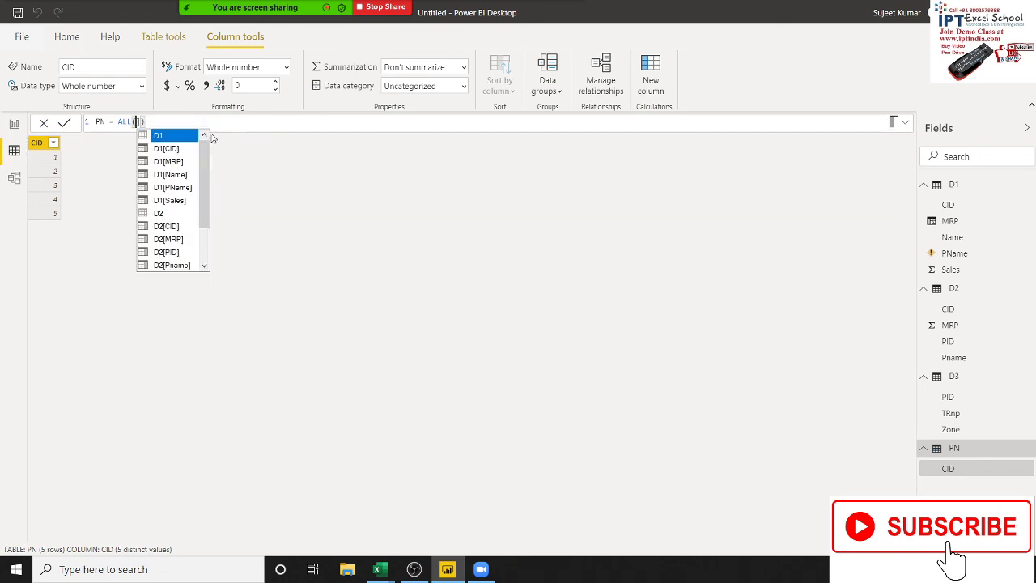
{"action": "key", "text": "Down"}
{"action": "key", "text": "Down"}
{"action": "key", "text": "Down"}
{"action": "key", "text": "Down"}
{"action": "key", "text": "Down"}
{"action": "key", "text": "Down"}
{"action": "key", "text": "Down"}
{"action": "key", "text": "Down"}
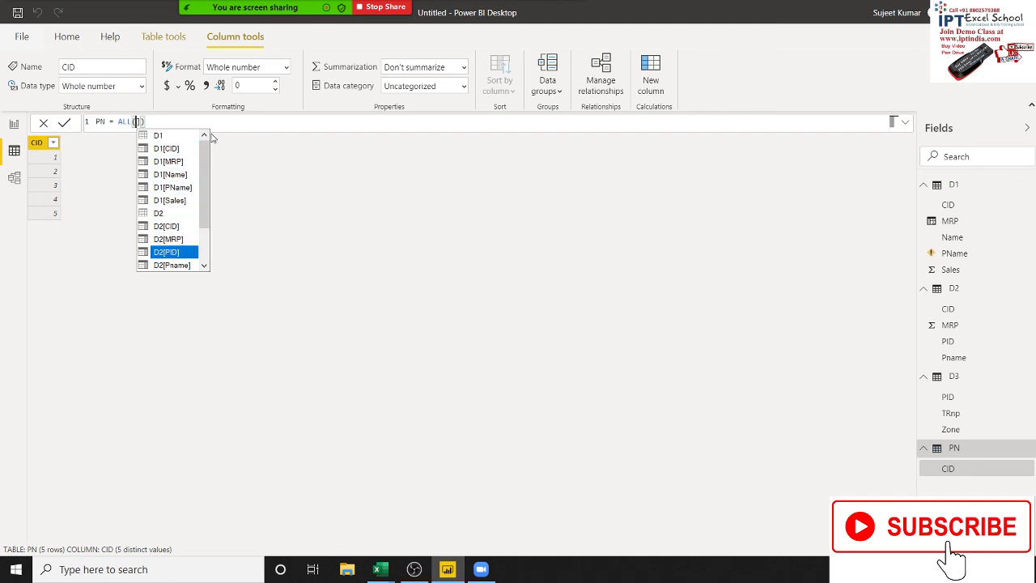
{"action": "key", "text": "Down"}
{"action": "key", "text": "Tab"}
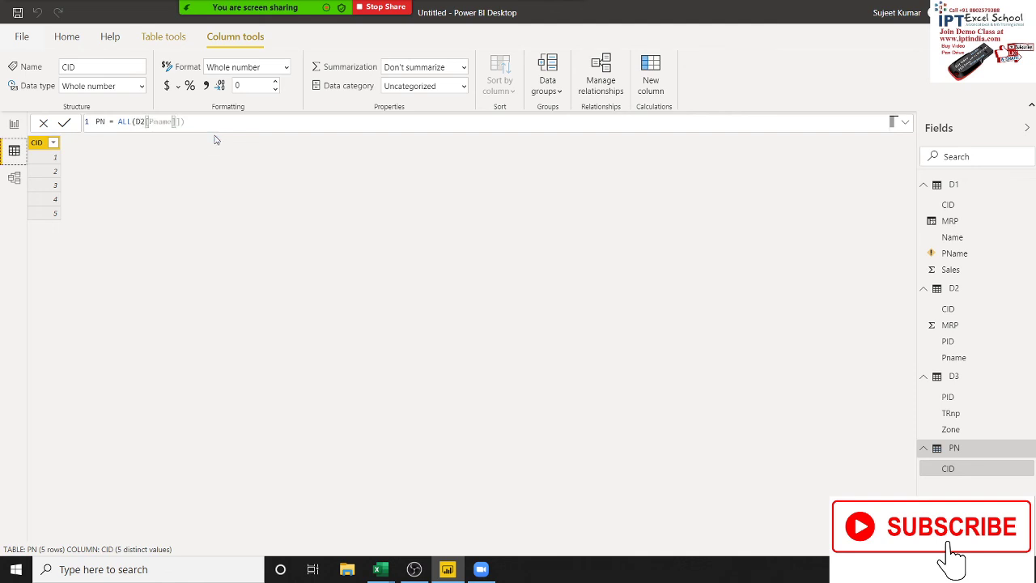
{"action": "key", "text": "Return"}
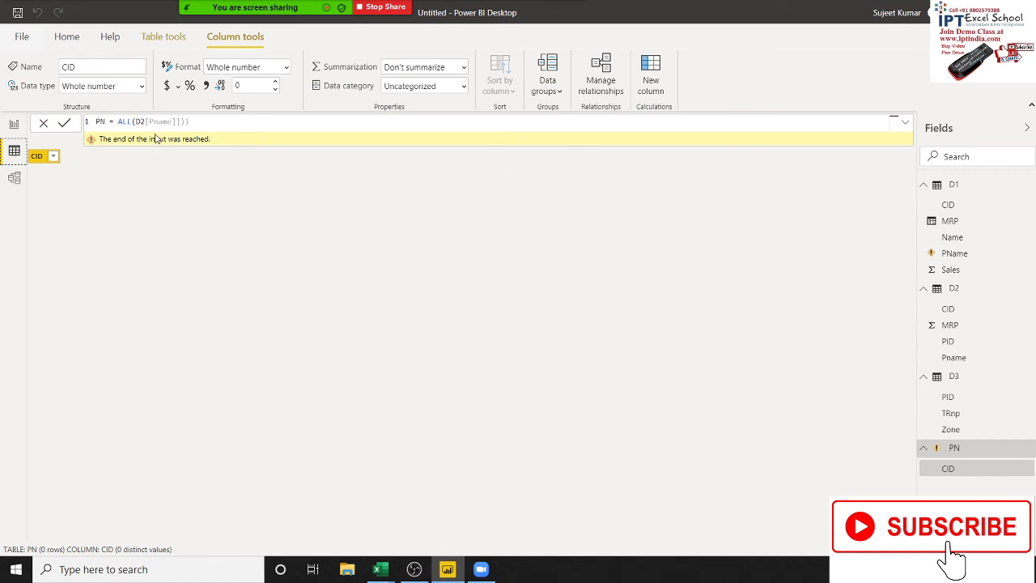
- Fix the brackets in PN = ALL(D2[Pname]) and review the PR-1 to PR-21 list
{"action": "left_click", "coordinate": [207, 123]}
{"action": "key", "text": "BackSpace"}
{"action": "key", "text": "BackSpace"}
{"action": "key", "text": "BackSpace"}
{"action": "key", "text": "BackSpace"}
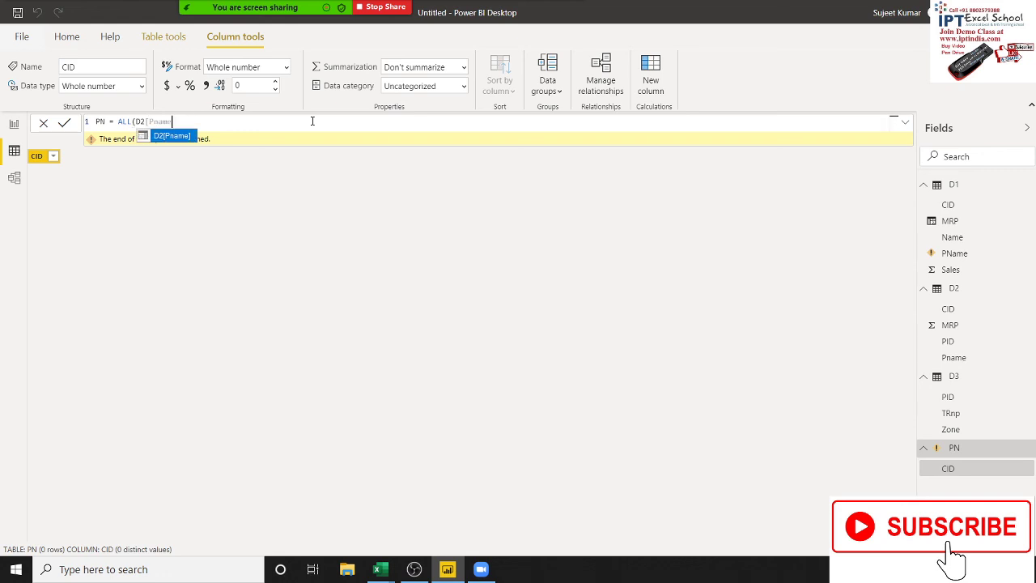
{"action": "key", "text": "Tab"}
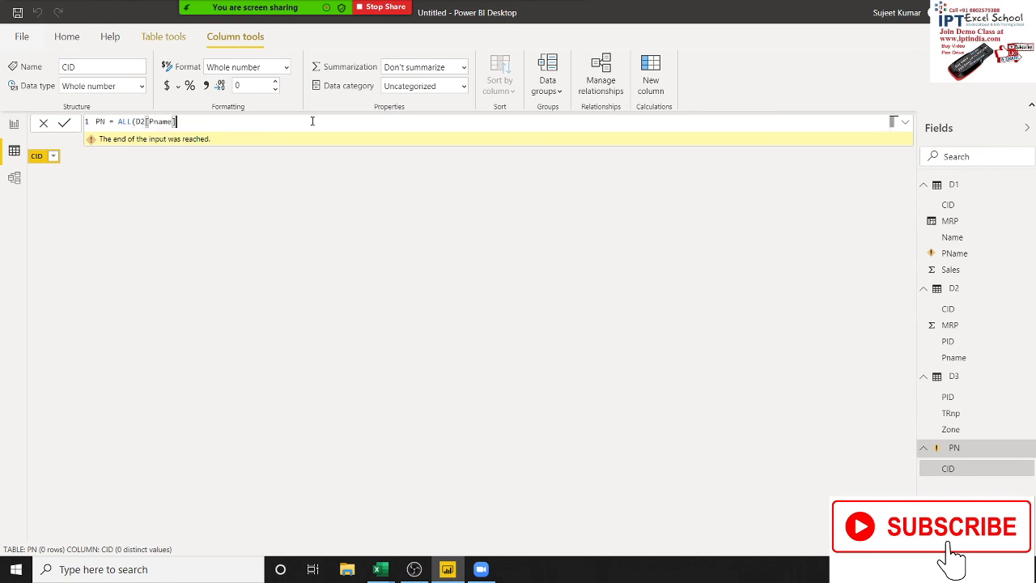
{"action": "type", "text": ")"}
{"action": "key", "text": "BackSpace"}
{"action": "key", "text": "Return"}
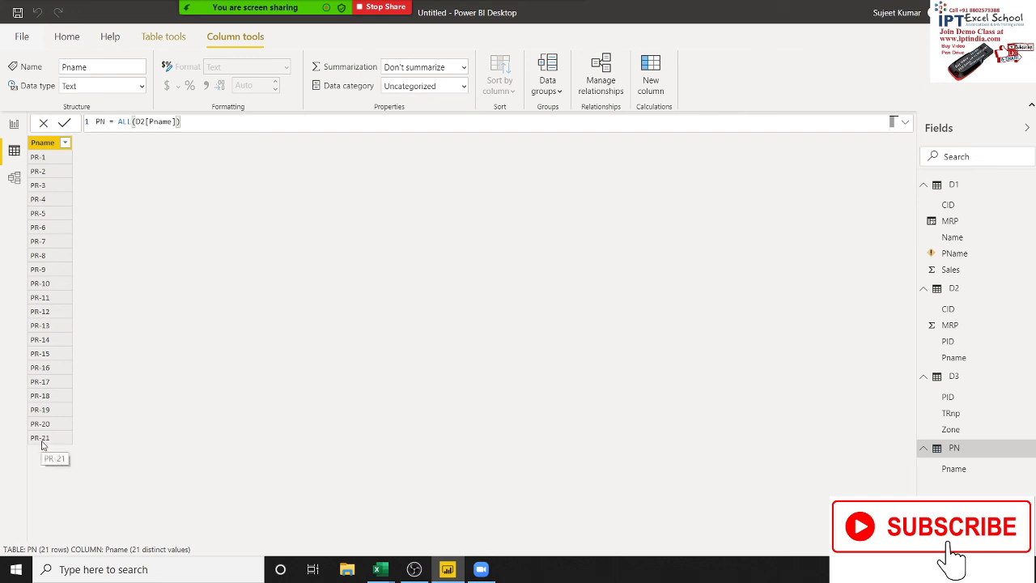
{"action": "left_click", "coordinate": [51, 157]}
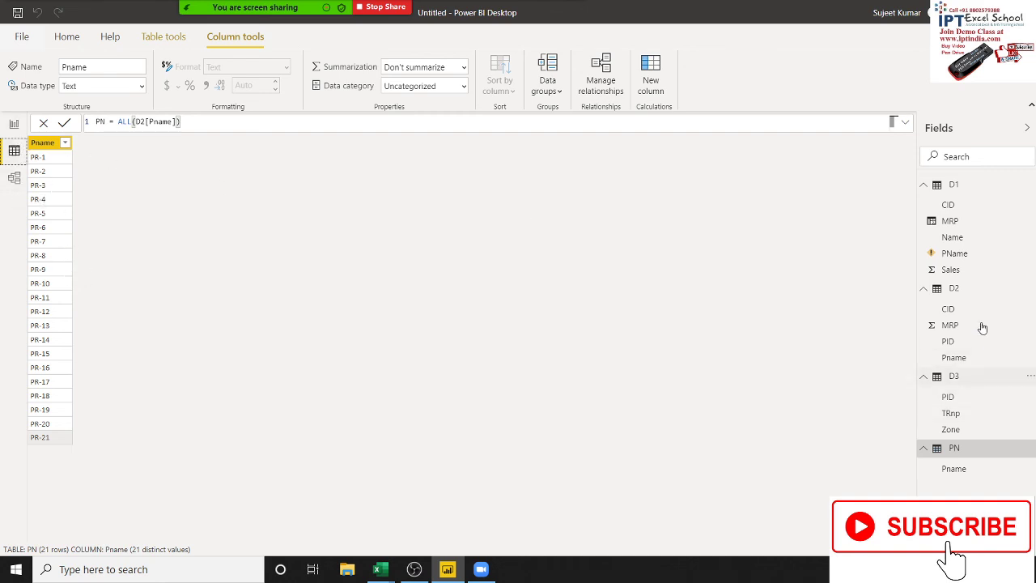
- Delete D1's erroring PName column and go back to the three-chart report page
{"action": "left_click", "coordinate": [969, 263]}
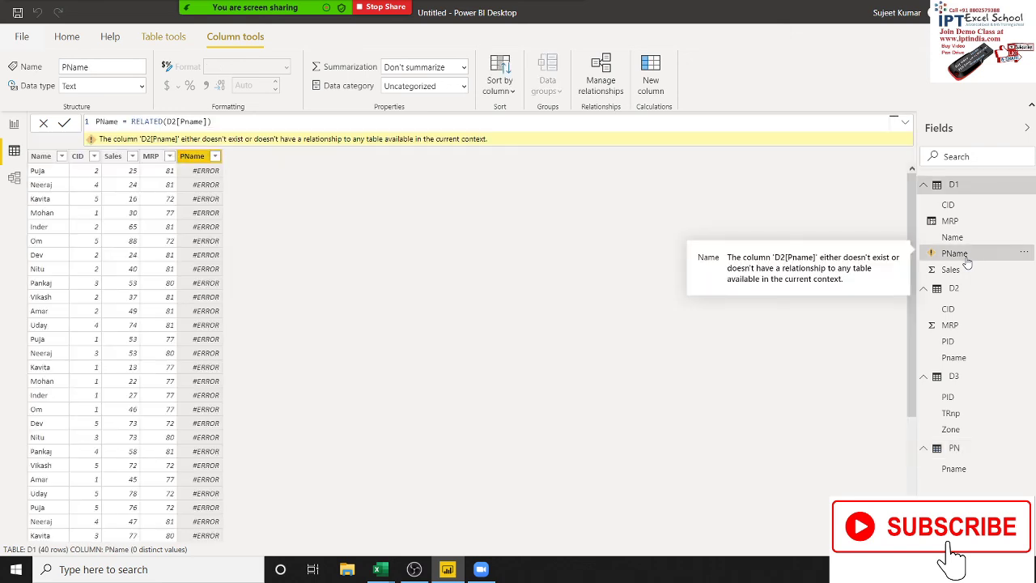
{"action": "right_click", "coordinate": [195, 158]}
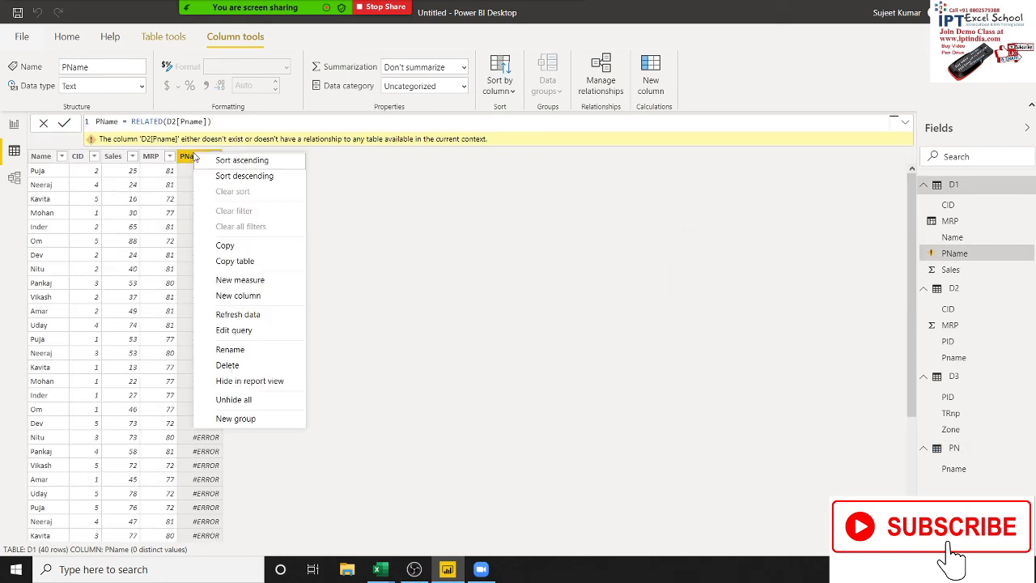
{"action": "left_click", "coordinate": [260, 365]}
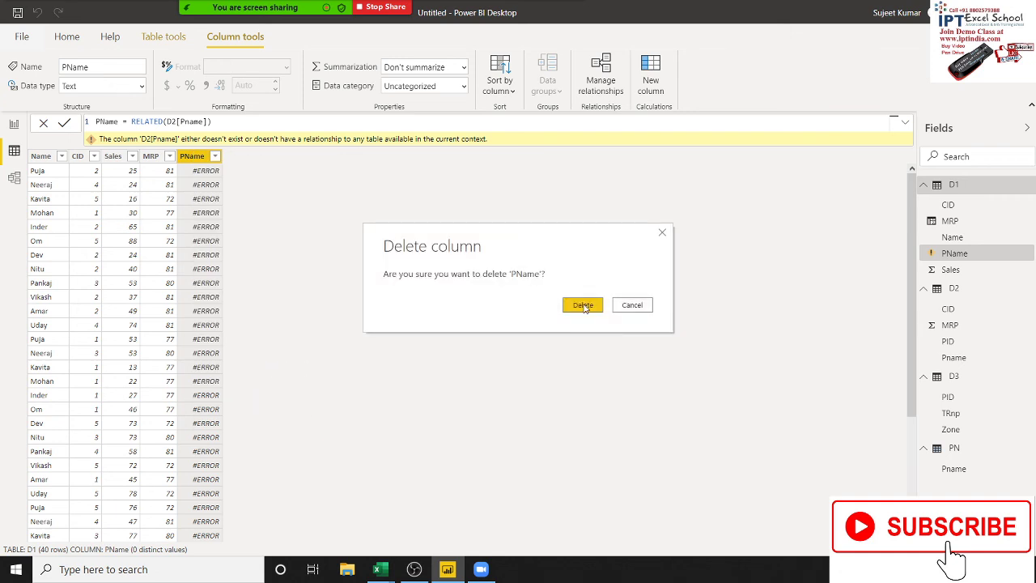
{"action": "left_click", "coordinate": [584, 306]}
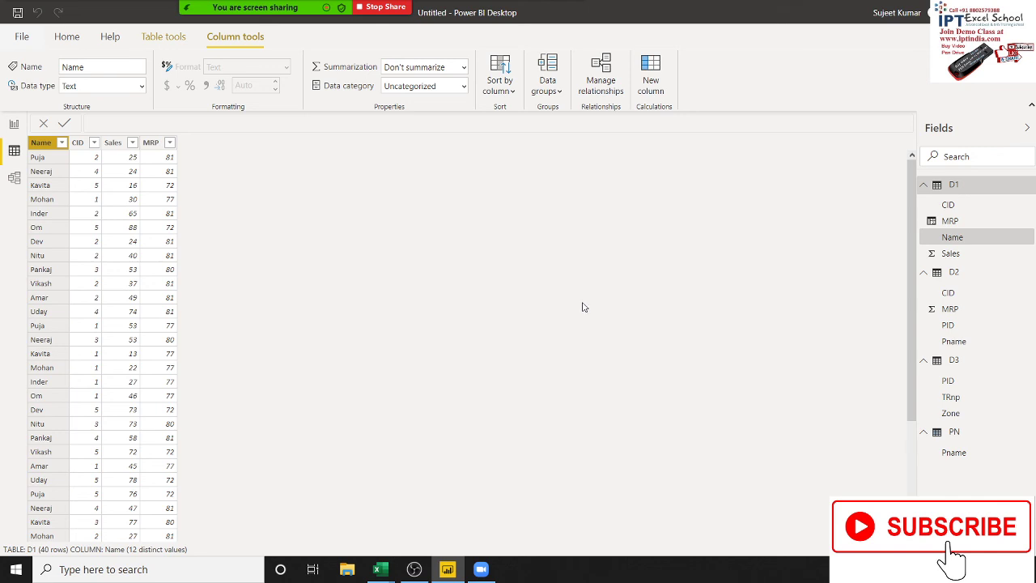
{"action": "left_click", "coordinate": [13, 126]}
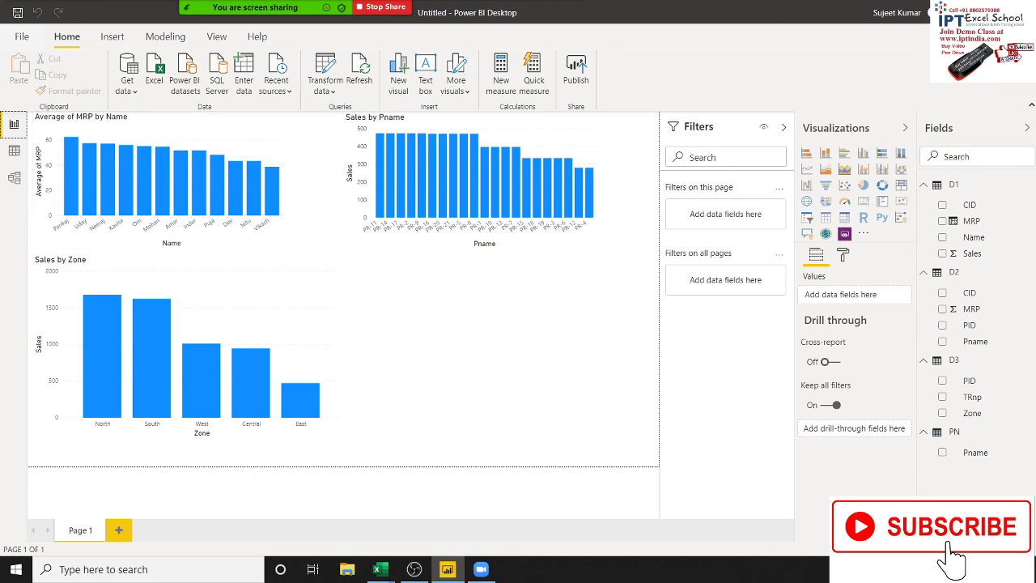
- Close Power BI Desktop without saving, then choose End from Zoom's More menu
{"action": "key", "text": "alt+F4"}
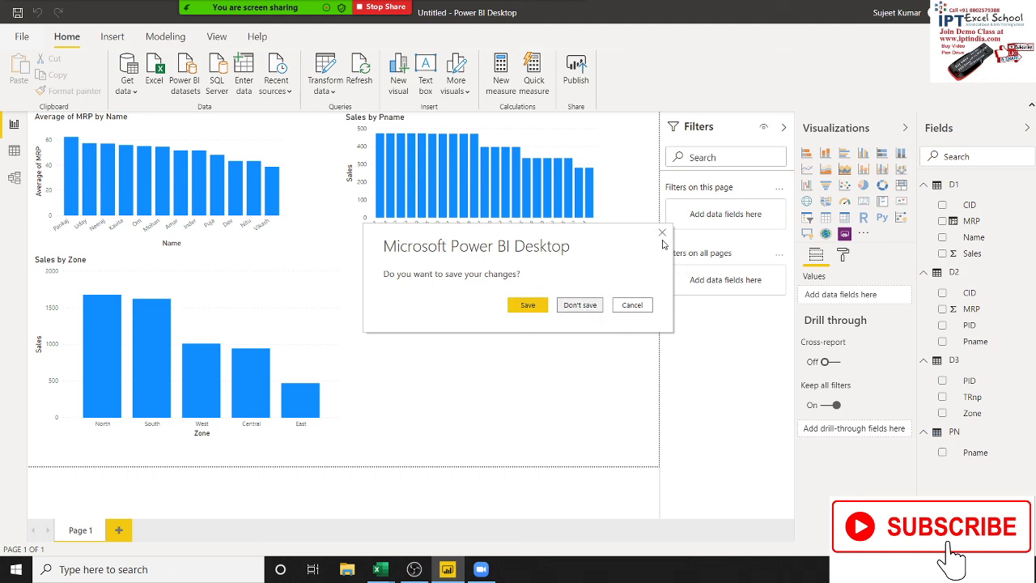
{"action": "left_click", "coordinate": [594, 309]}
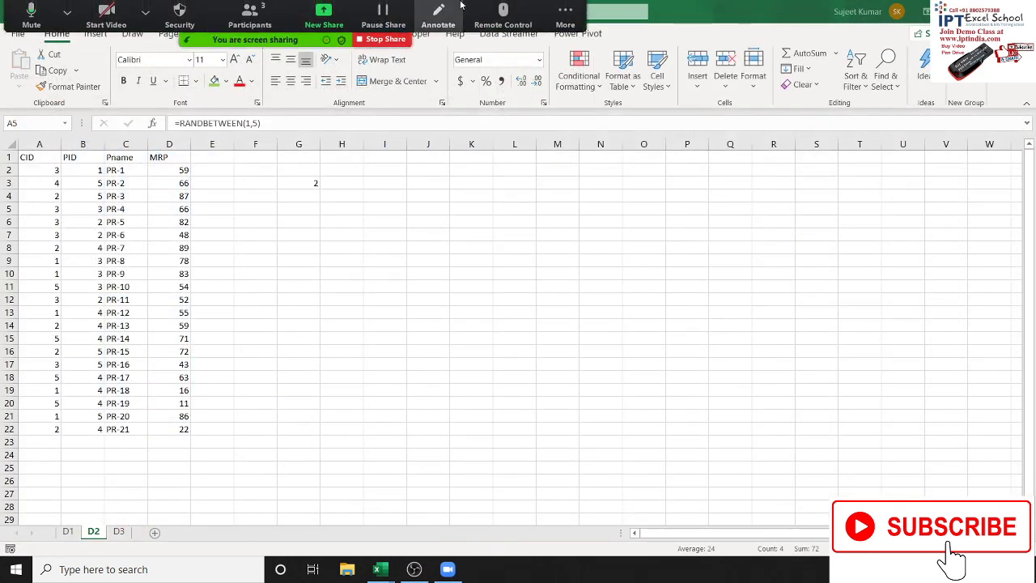
{"action": "left_click", "coordinate": [569, 18]}
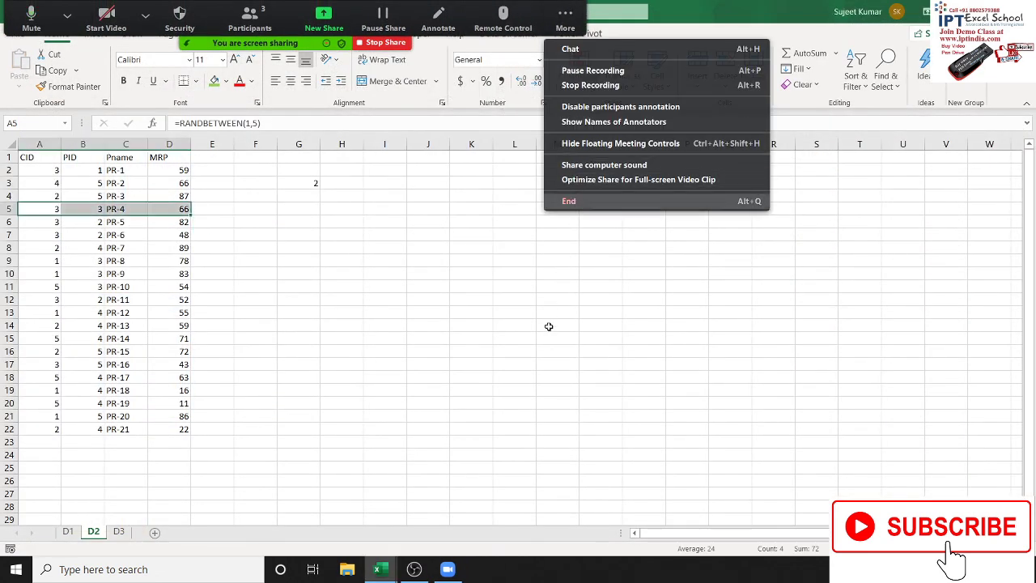
{"action": "left_click", "coordinate": [599, 201]}
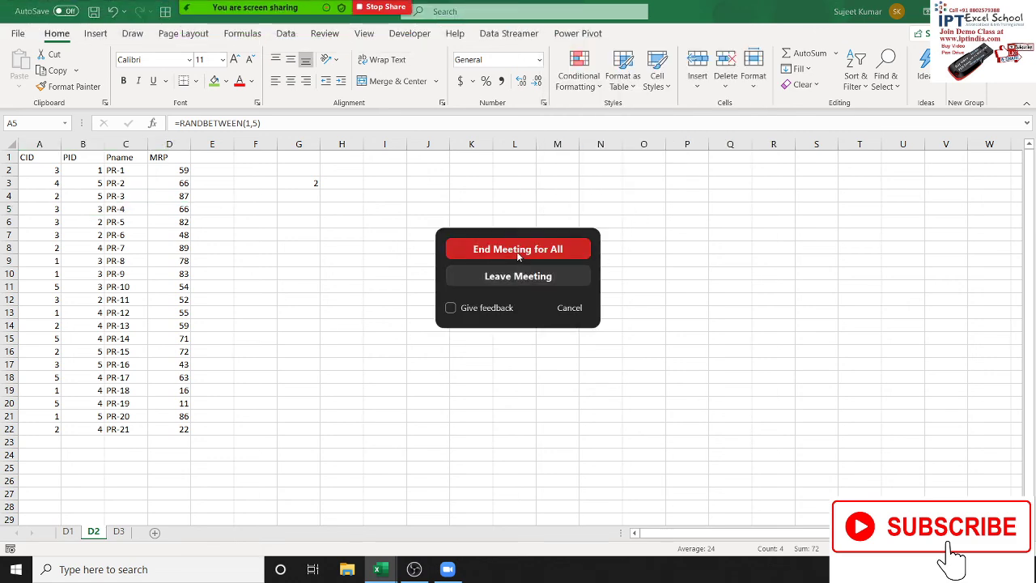